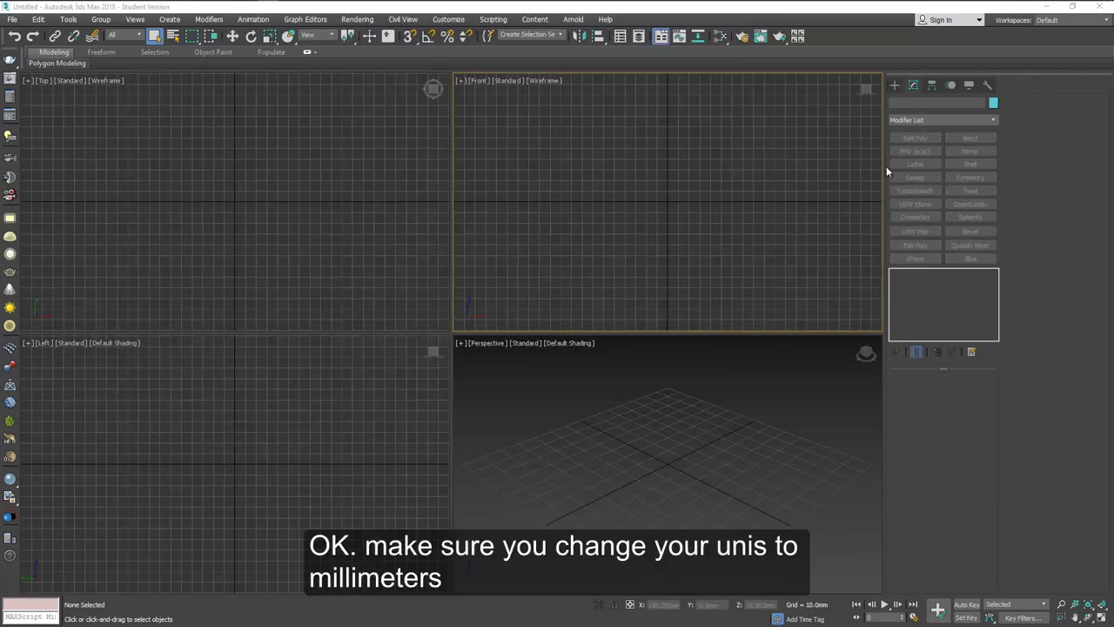
Create a six-sided NGon in the Left view with a 1.6 mm radius and centre it at the origin
{"action": "left_click", "coordinate": [894, 85]}
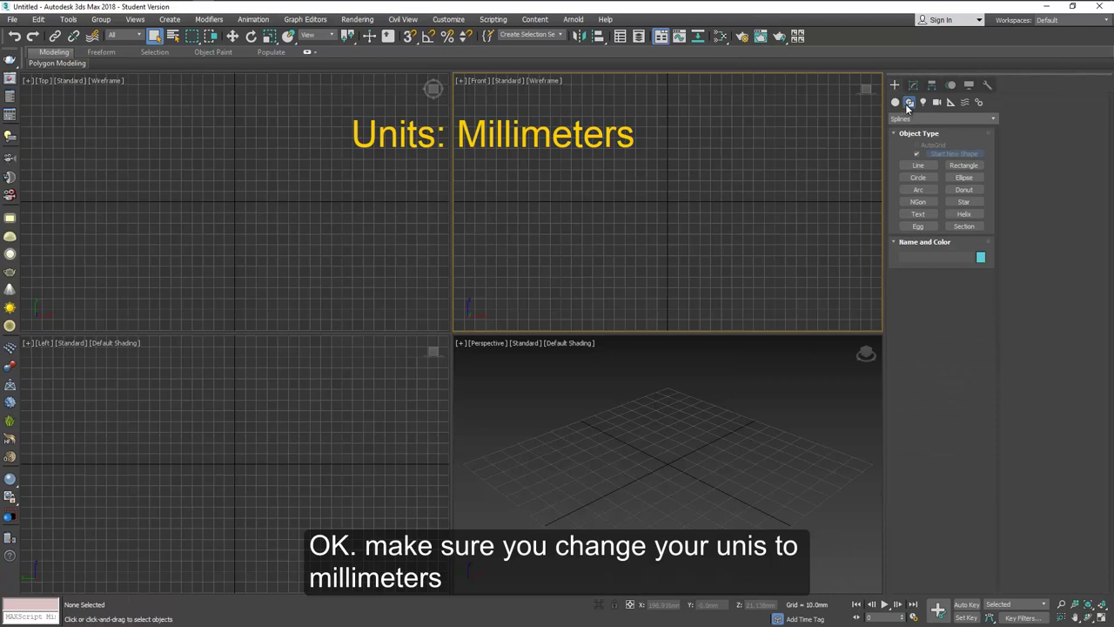
{"action": "left_click", "coordinate": [909, 102]}
{"action": "left_click", "coordinate": [918, 201]}
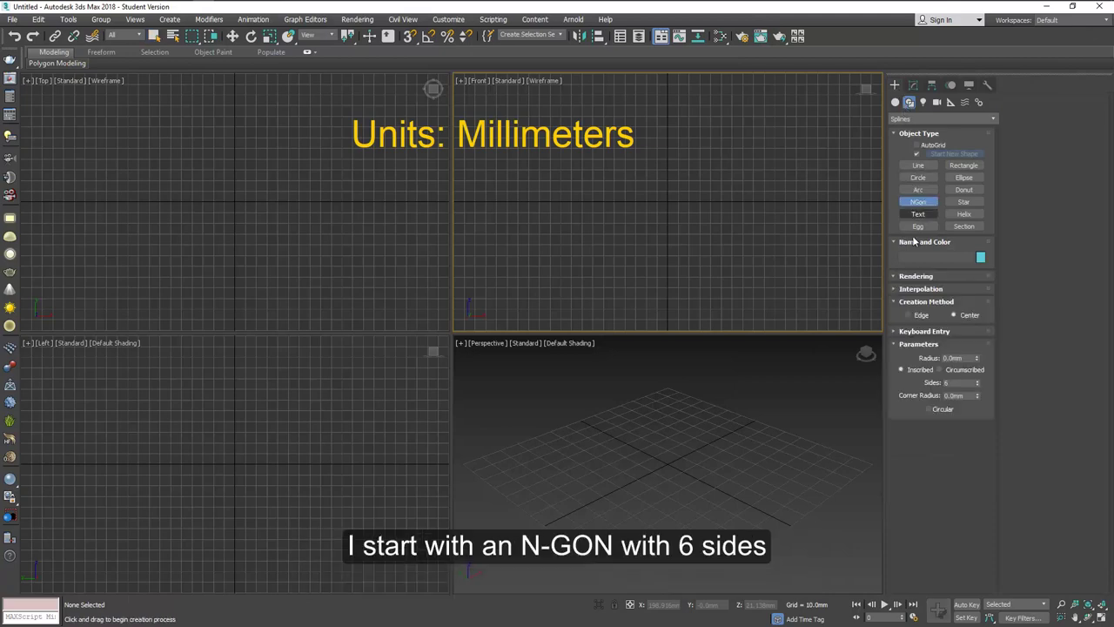
{"action": "left_click", "coordinate": [918, 288]}
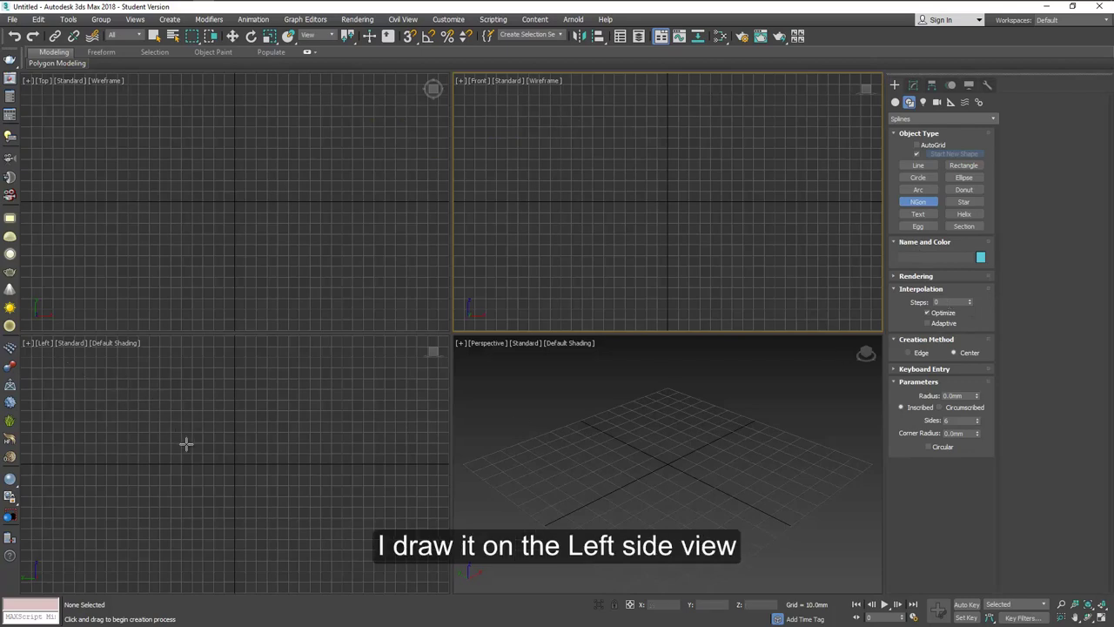
{"action": "left_click_drag", "start_coordinate": [233, 453], "coordinate": [246, 465]}
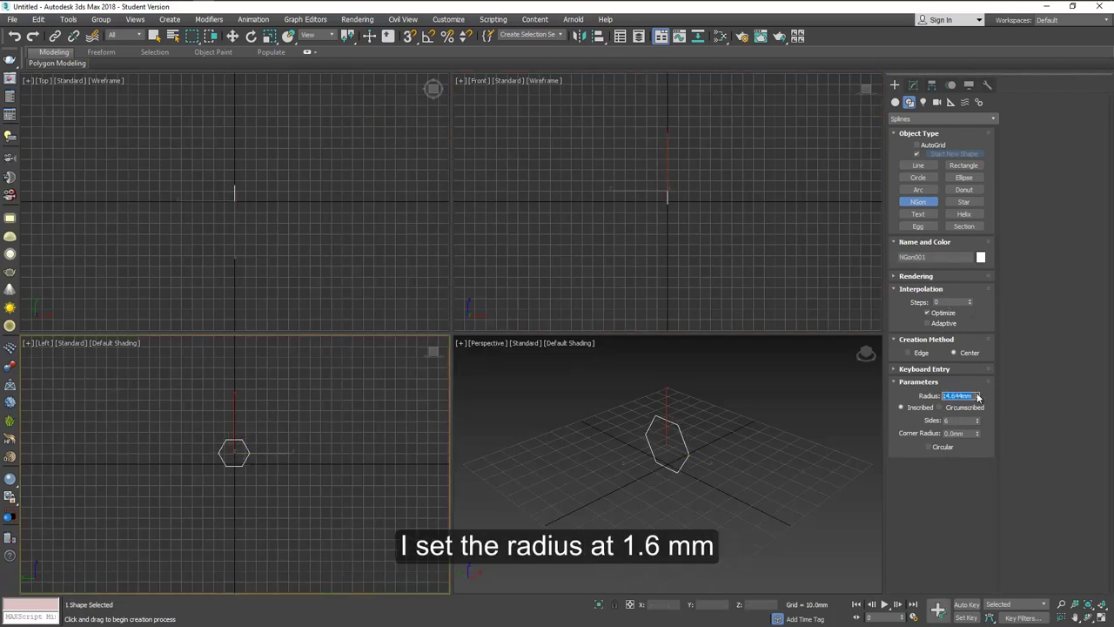
{"action": "key", "text": "Return"}
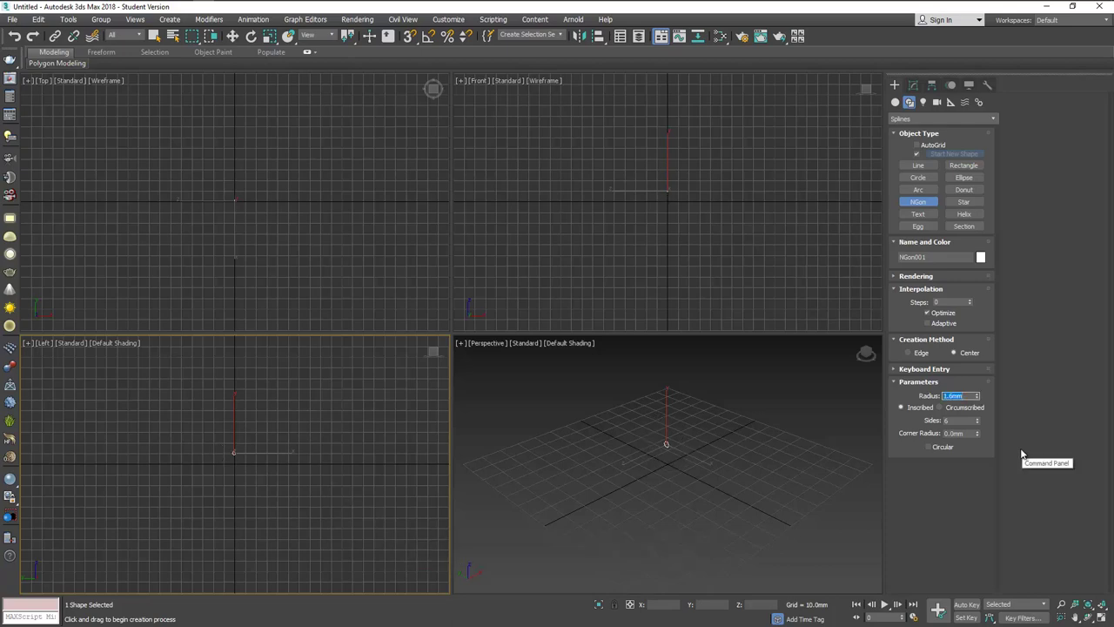
{"action": "left_click", "coordinate": [1101, 604]}
{"action": "key", "text": "w"}
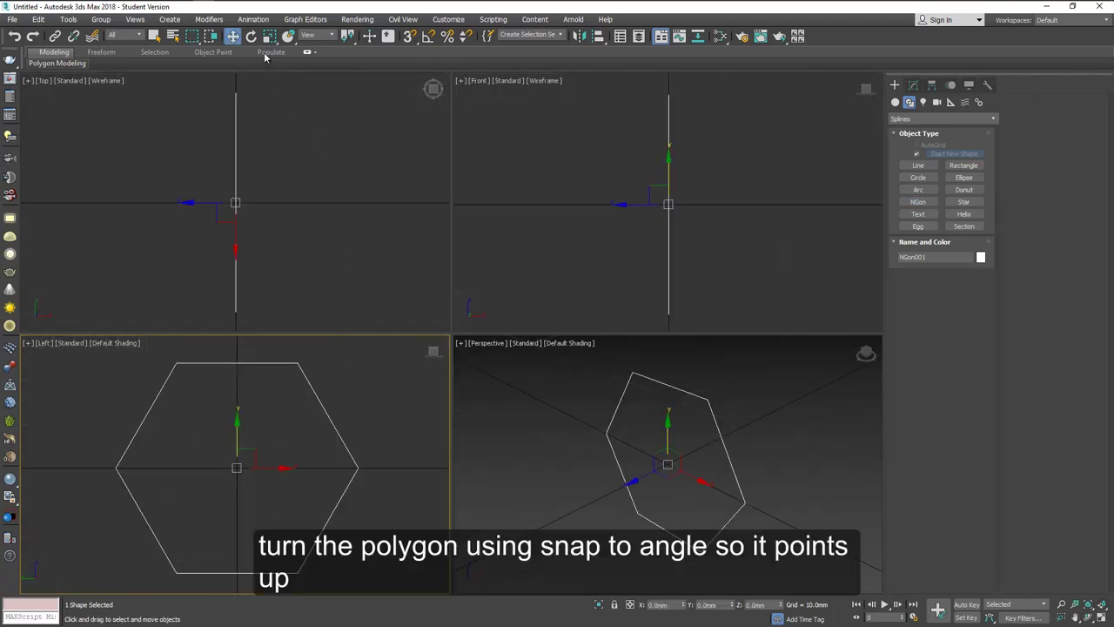
Rotate the hexagon 30 degrees in the Left view with angle snap enabled, so that a corner points up
{"action": "left_click", "coordinate": [251, 37]}
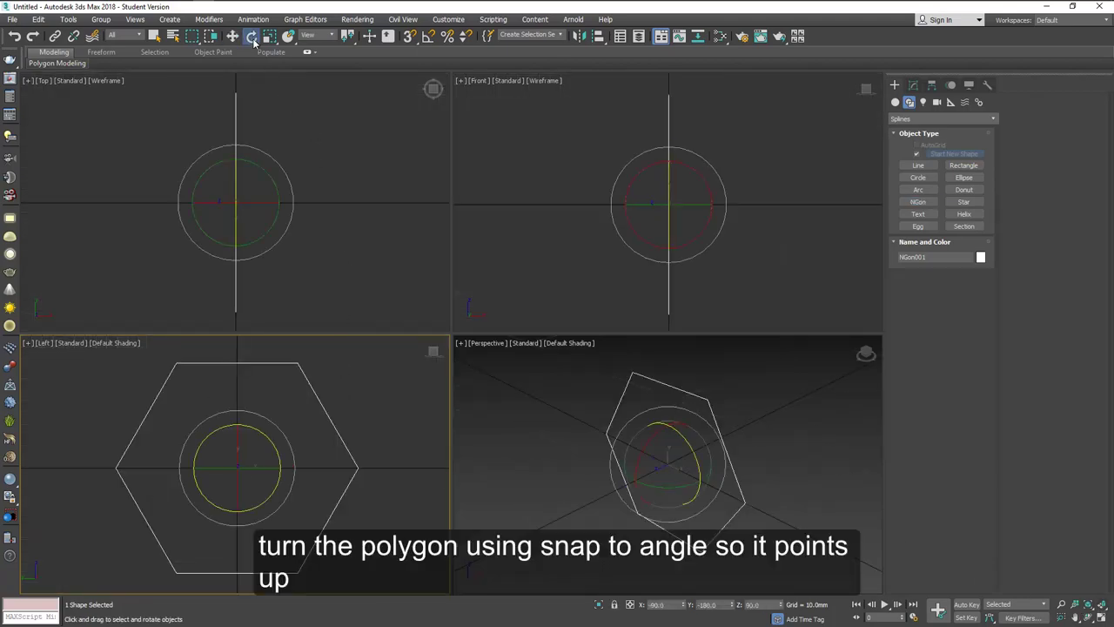
{"action": "right_click", "coordinate": [428, 40]}
{"action": "left_click", "coordinate": [427, 38]}
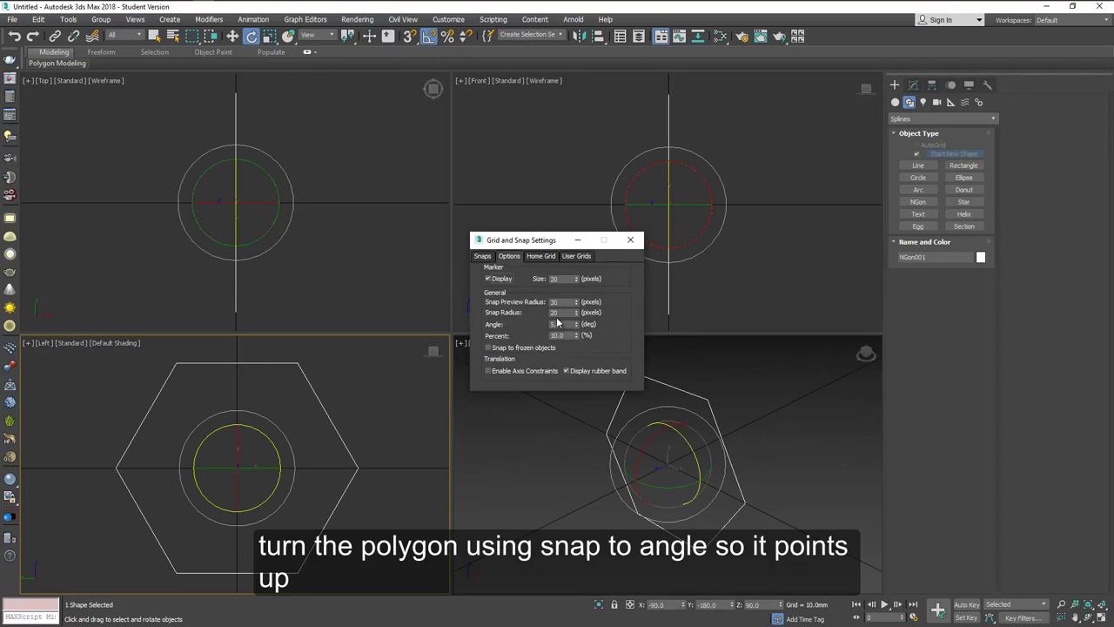
{"action": "left_click", "coordinate": [630, 239]}
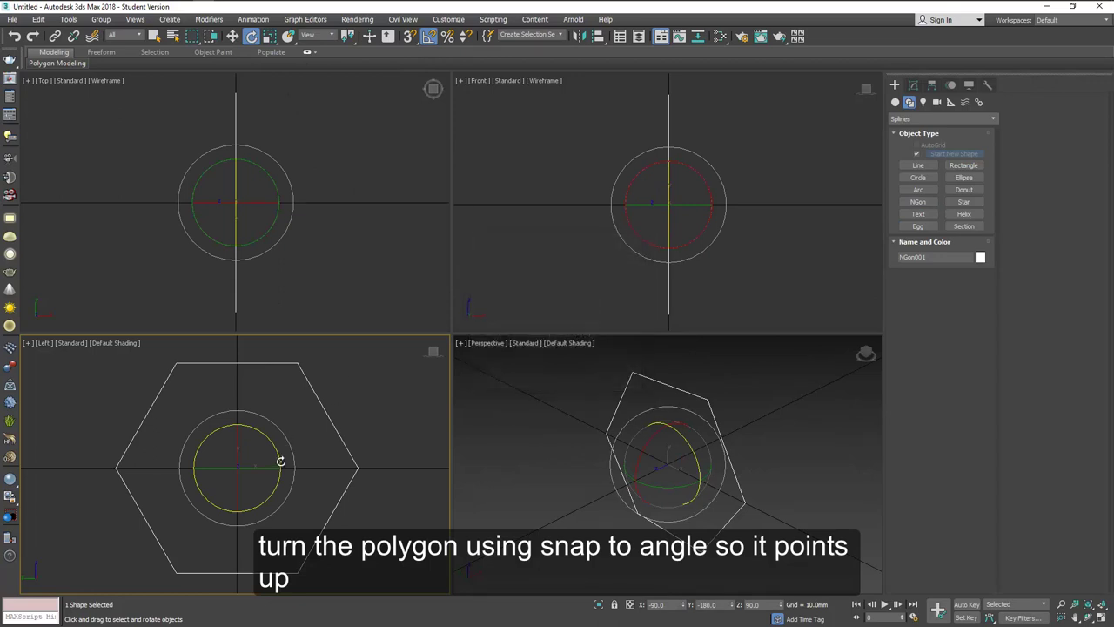
{"action": "mouse_move", "coordinate": [280, 459]}
{"action": "left_mouse_down"}
{"action": "mouse_move", "coordinate": [278, 391]}
{"action": "mouse_move", "coordinate": [282, 450]}
{"action": "left_mouse_up"}
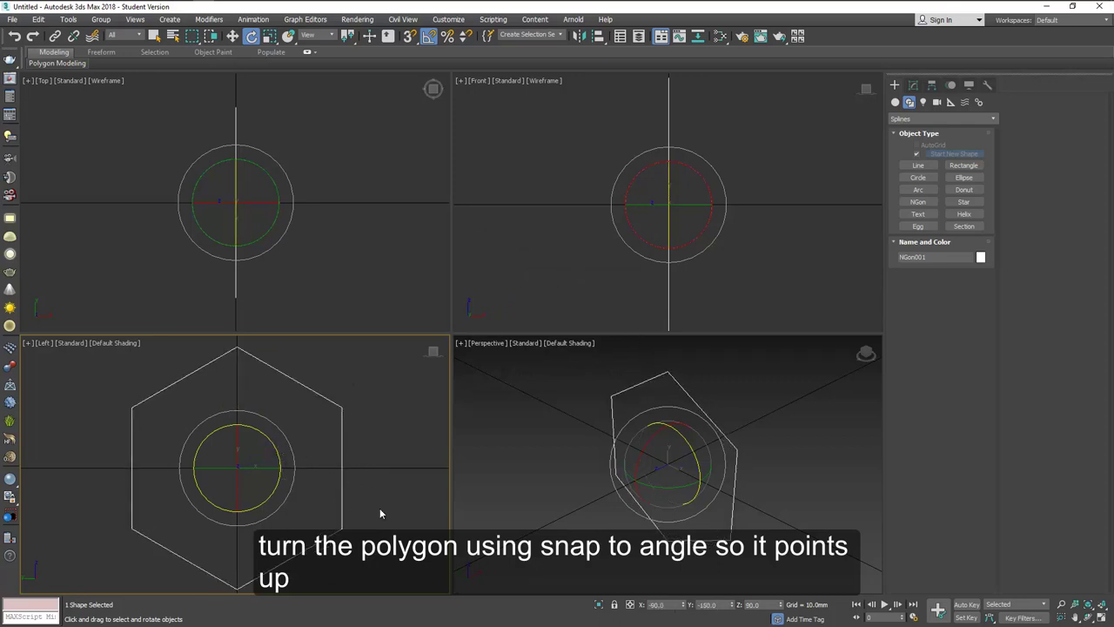
{"action": "key", "text": "w"}
Draw a second six-sided NGon below and left of the first in the Left view and set its radius to 0.9 mm
{"action": "scroll", "coordinate": [300, 474], "scroll_direction": "down", "scroll_amount": 5}
{"action": "key", "text": "alt+w"}
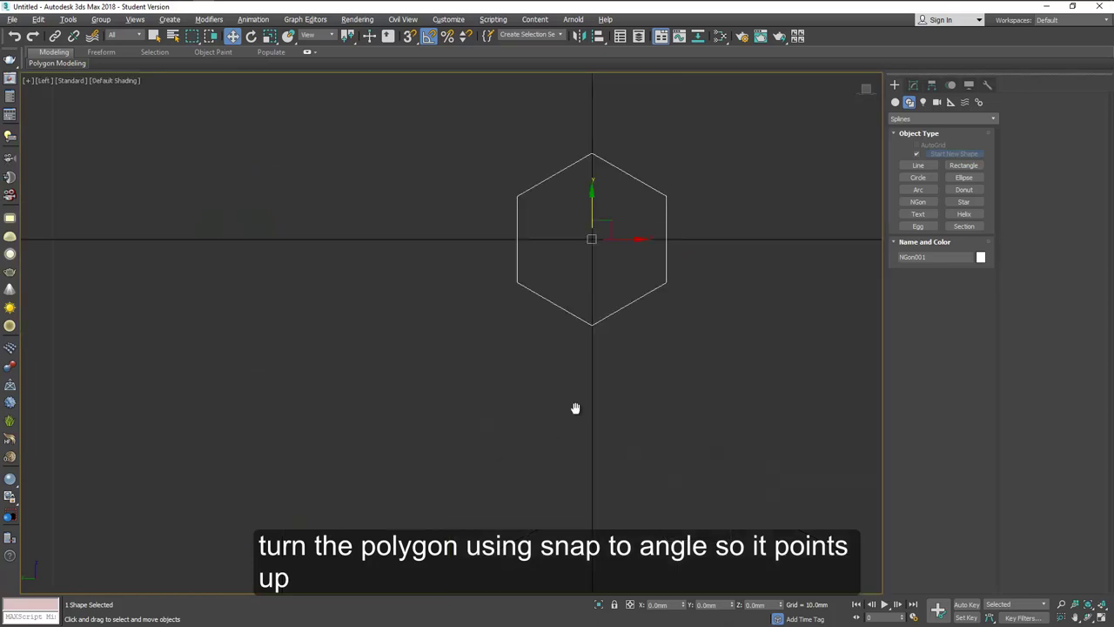
{"action": "left_click", "coordinate": [697, 302]}
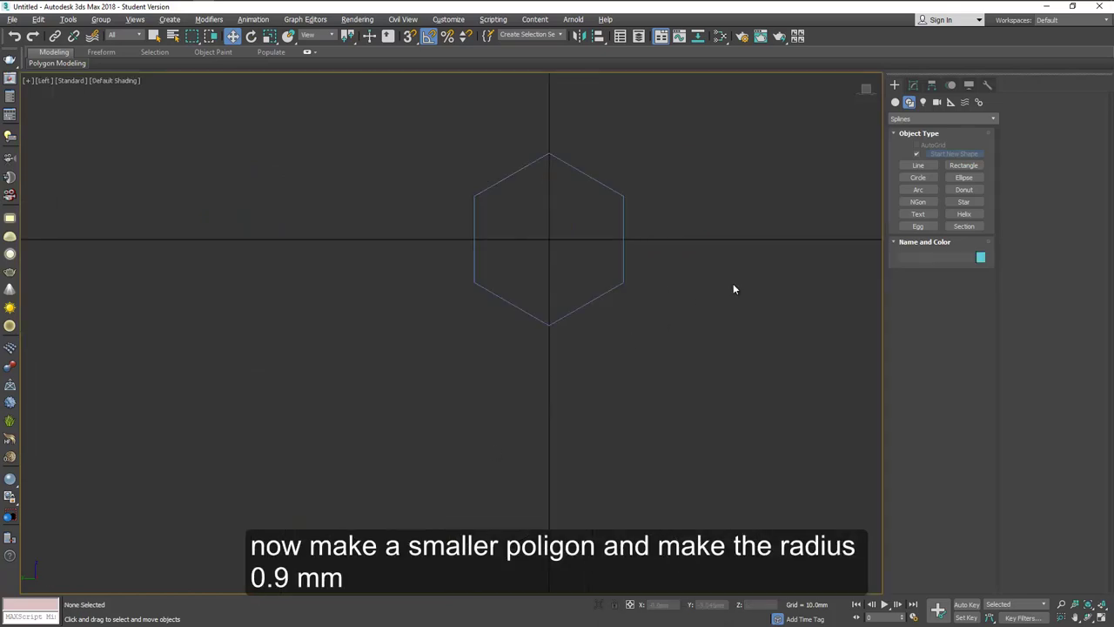
{"action": "left_click", "coordinate": [918, 201]}
{"action": "left_click_drag", "start_coordinate": [446, 332], "coordinate": [493, 370]}
{"action": "double_click", "coordinate": [955, 358]}
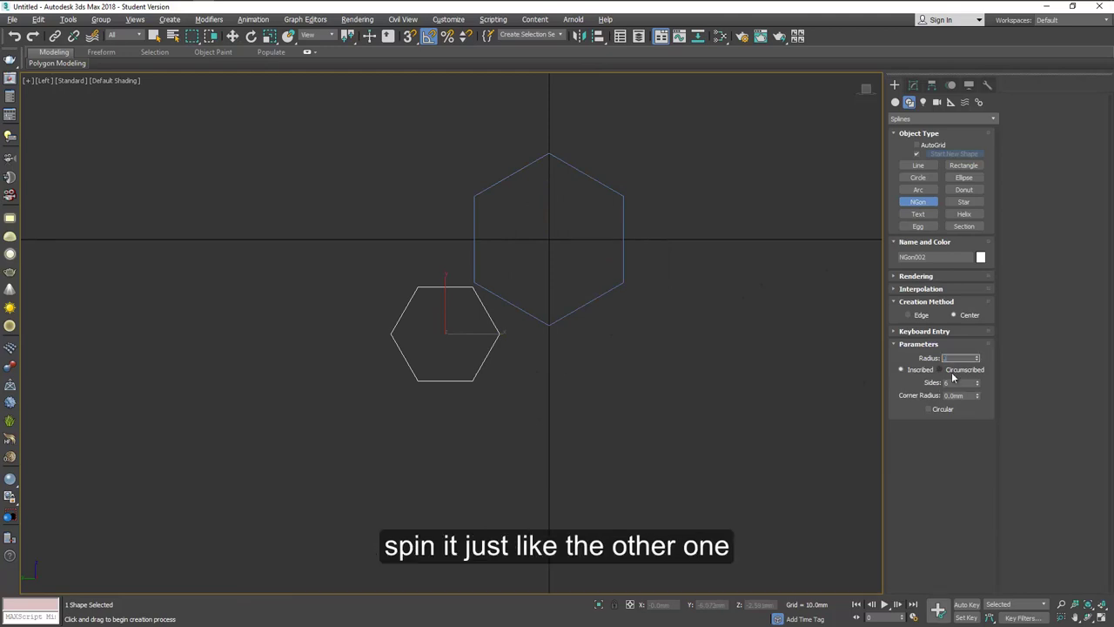
{"action": "type", "text": "0.9"}
{"action": "key", "text": "Return"}
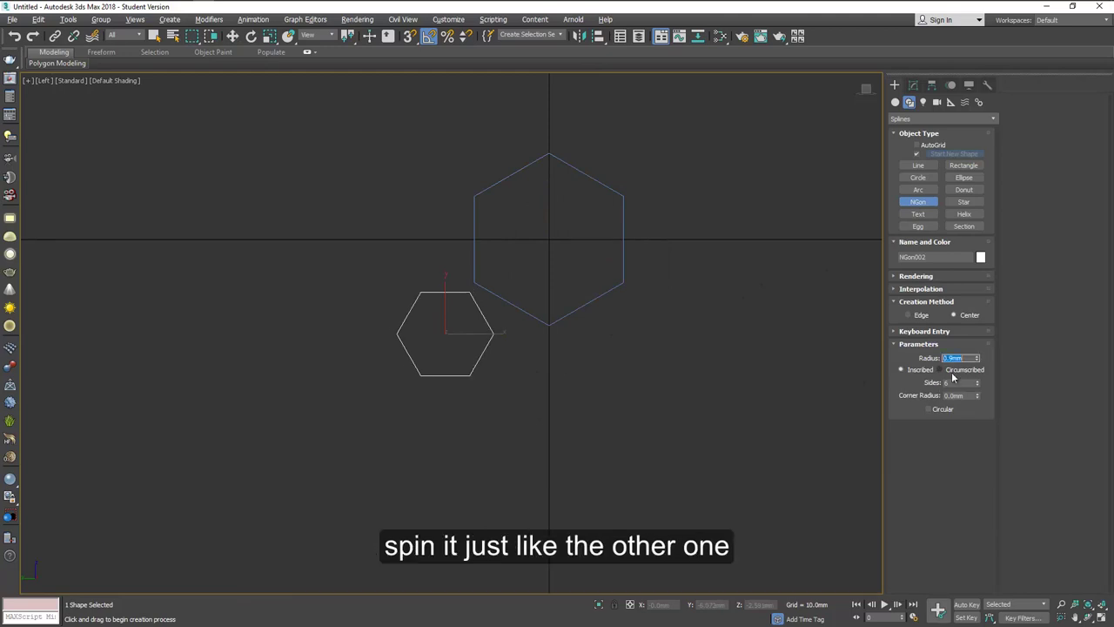
Rotate the small hexagon 30 degrees and vertex-snap its top corner onto the large hexagon's lower-left corner
{"action": "left_click", "coordinate": [251, 35]}
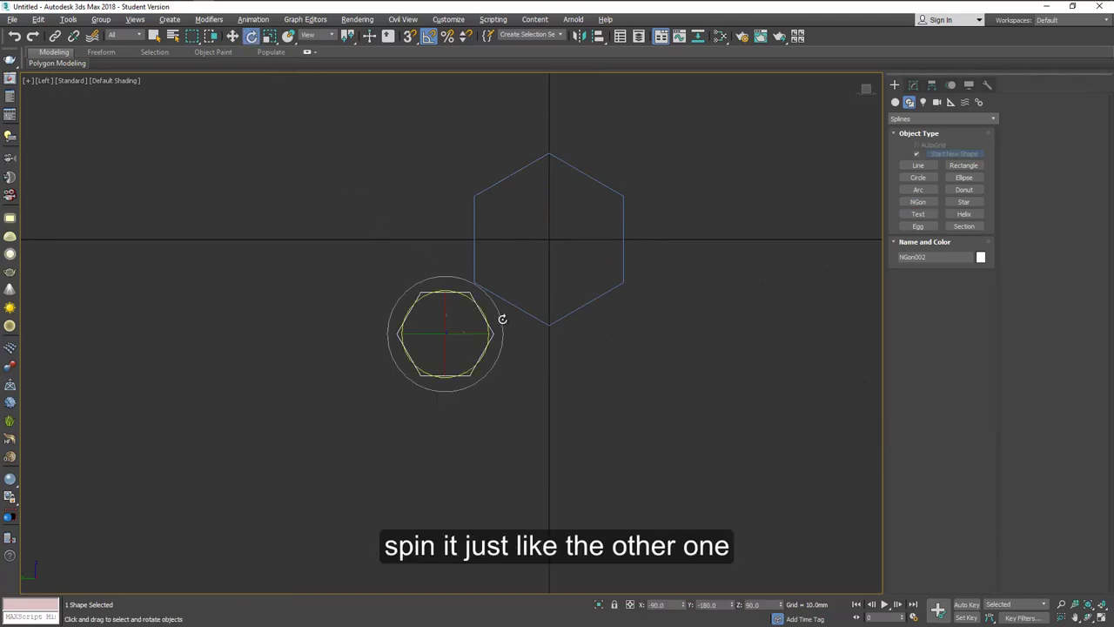
{"action": "left_click_drag", "start_coordinate": [503, 319], "coordinate": [501, 298]}
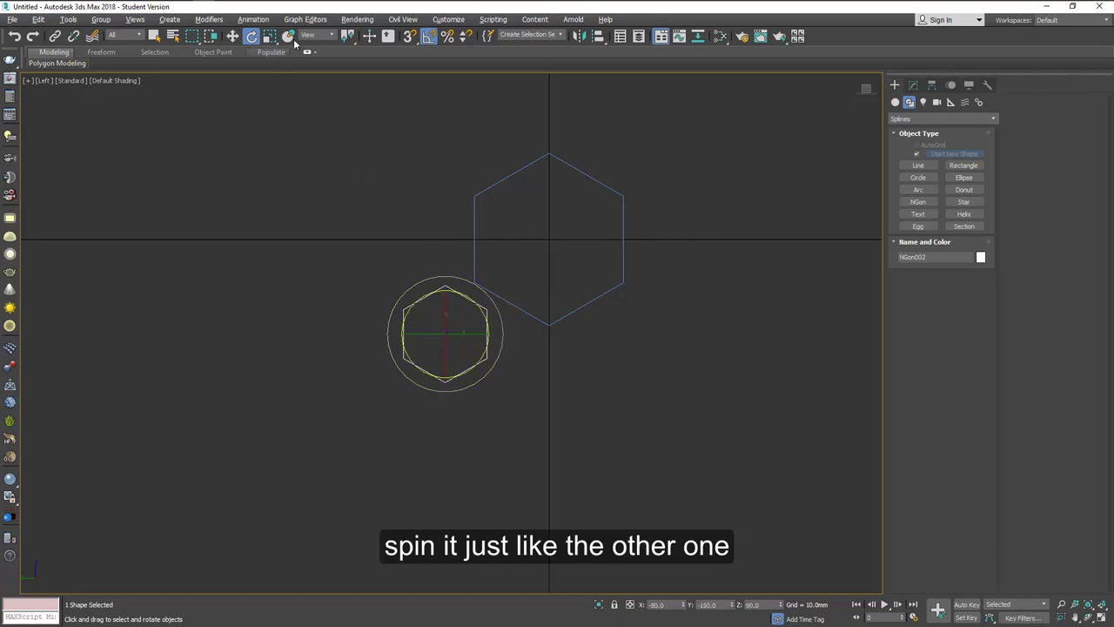
{"action": "left_click", "coordinate": [232, 36]}
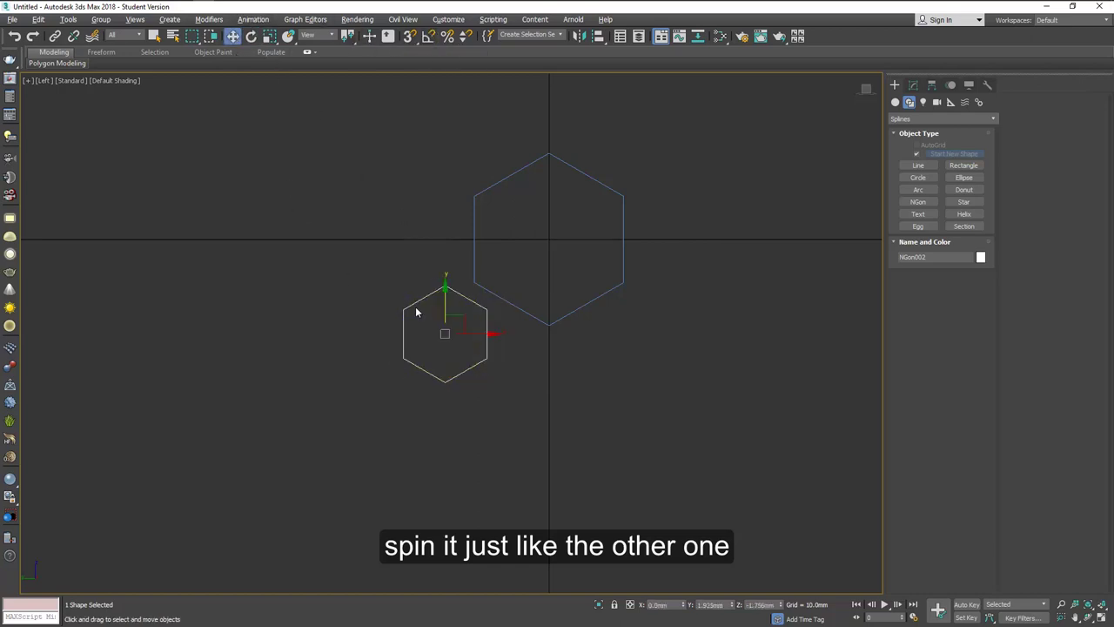
{"action": "left_click_drag", "start_coordinate": [455, 323], "coordinate": [469, 299]}
{"action": "key", "text": "s"}
{"action": "scroll", "coordinate": [456, 311], "scroll_direction": "down", "scroll_amount": 2}
{"action": "middle_click_drag", "start_coordinate": [456, 311], "coordinate": [396, 364]}
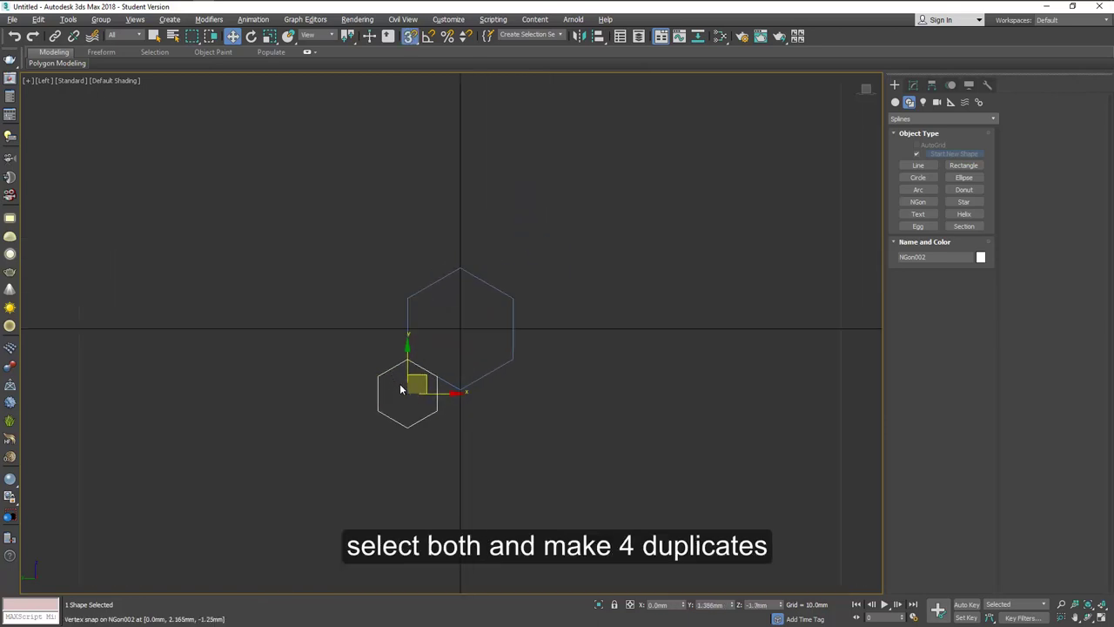
{"action": "key", "text": "s"}
Clone both hexagons straight up as four instances, spaced just over one large hexagon height apart
{"action": "left_click", "coordinate": [426, 370], "text": "ctrl"}
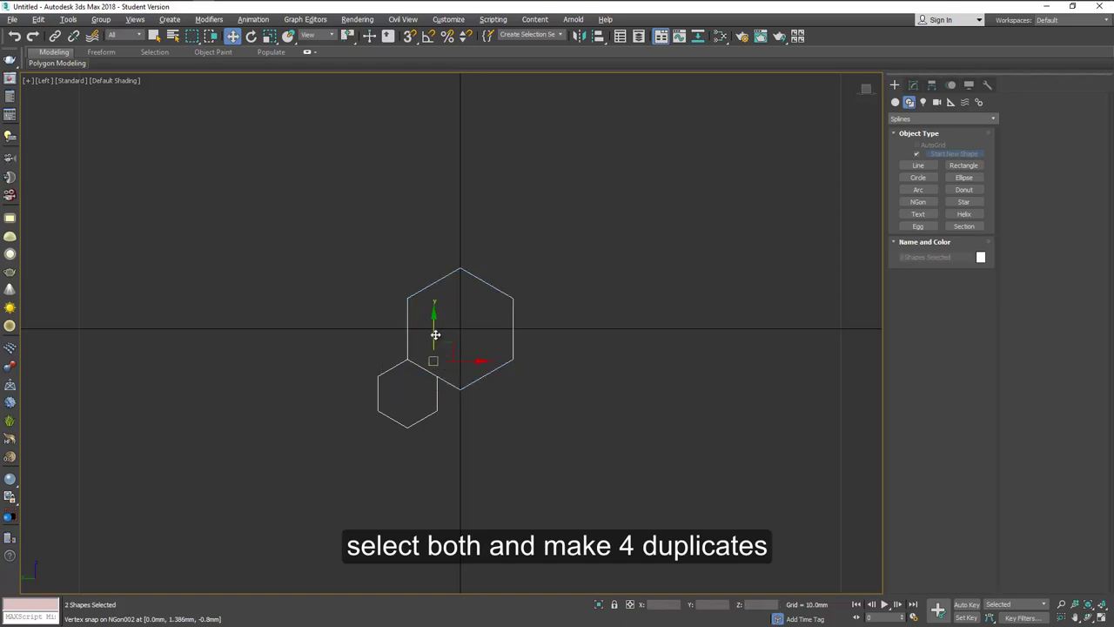
{"action": "left_click_drag", "start_coordinate": [437, 309], "coordinate": [440, 188], "text": "shift"}
{"action": "left_click", "coordinate": [515, 295]}
{"action": "left_click", "coordinate": [586, 324]}
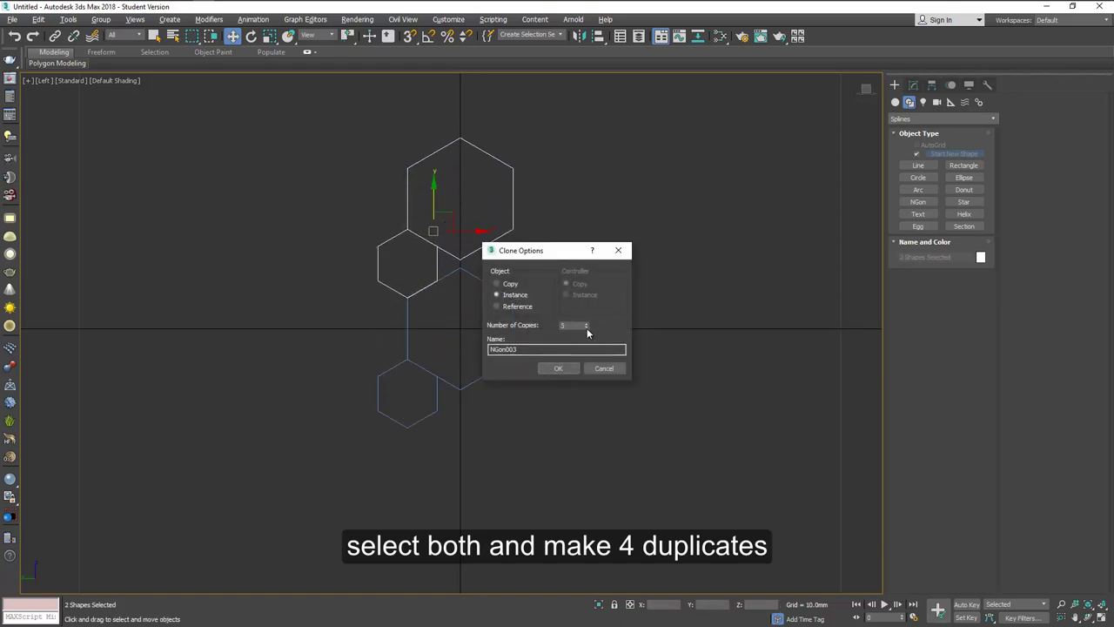
{"action": "left_click", "coordinate": [564, 368]}
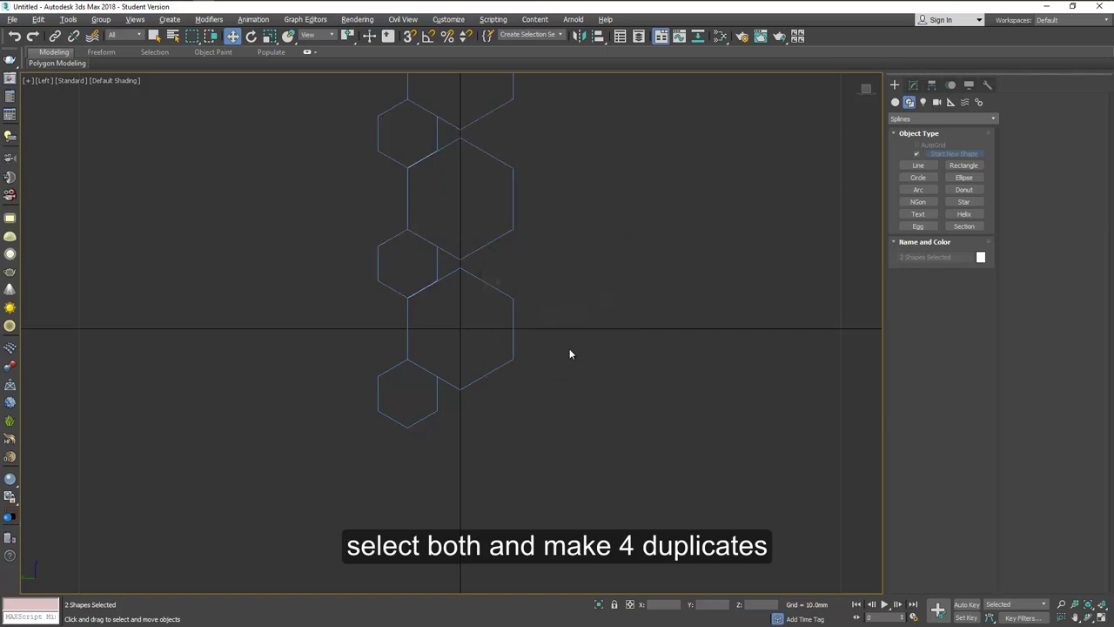
Delete the topmost pair of cloned hexagons
{"action": "scroll", "coordinate": [571, 350], "scroll_direction": "down", "scroll_amount": 1}
{"action": "middle_click_drag", "start_coordinate": [578, 308], "coordinate": [562, 368]}
{"action": "scroll", "coordinate": [562, 367], "scroll_direction": "down", "scroll_amount": 1}
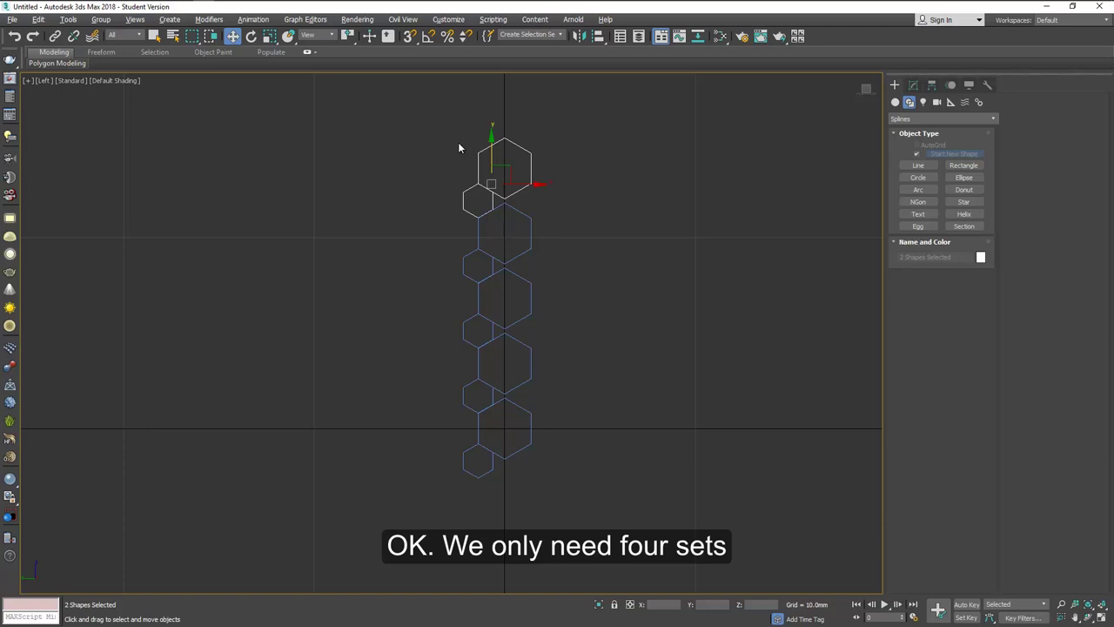
{"action": "key", "text": "Delete"}
Join the cloned pairs with vertex snap, placing each small hexagon's bottom corner on the upper-left corner of the large hexagon below
{"action": "scroll", "coordinate": [487, 451], "scroll_direction": "up", "scroll_amount": 8}
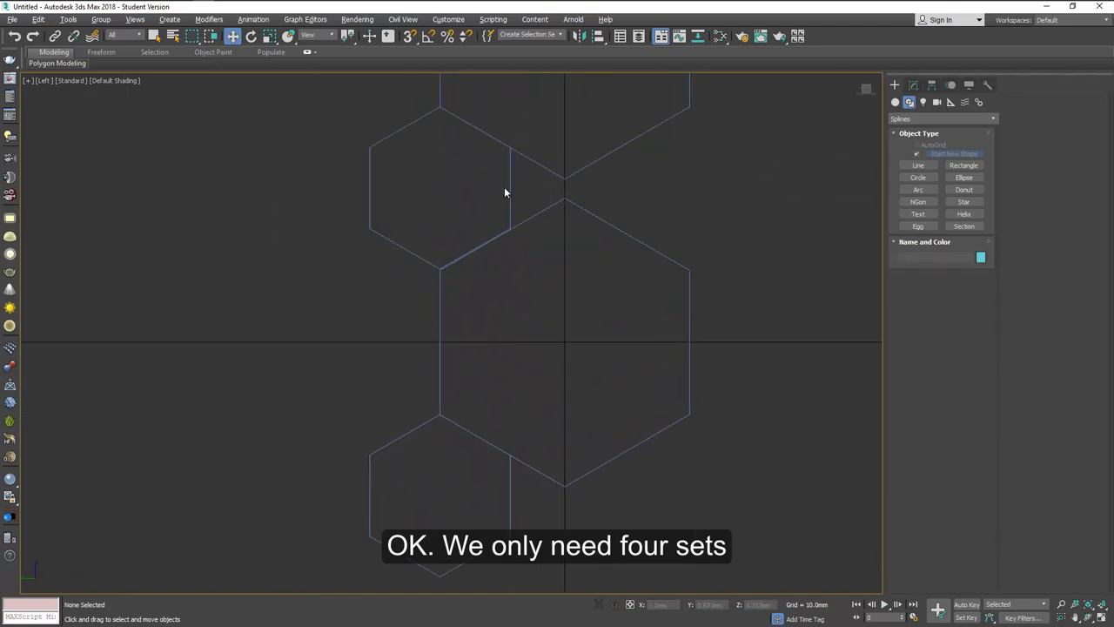
{"action": "left_click", "coordinate": [510, 188]}
{"action": "left_click", "coordinate": [536, 163], "text": "ctrl"}
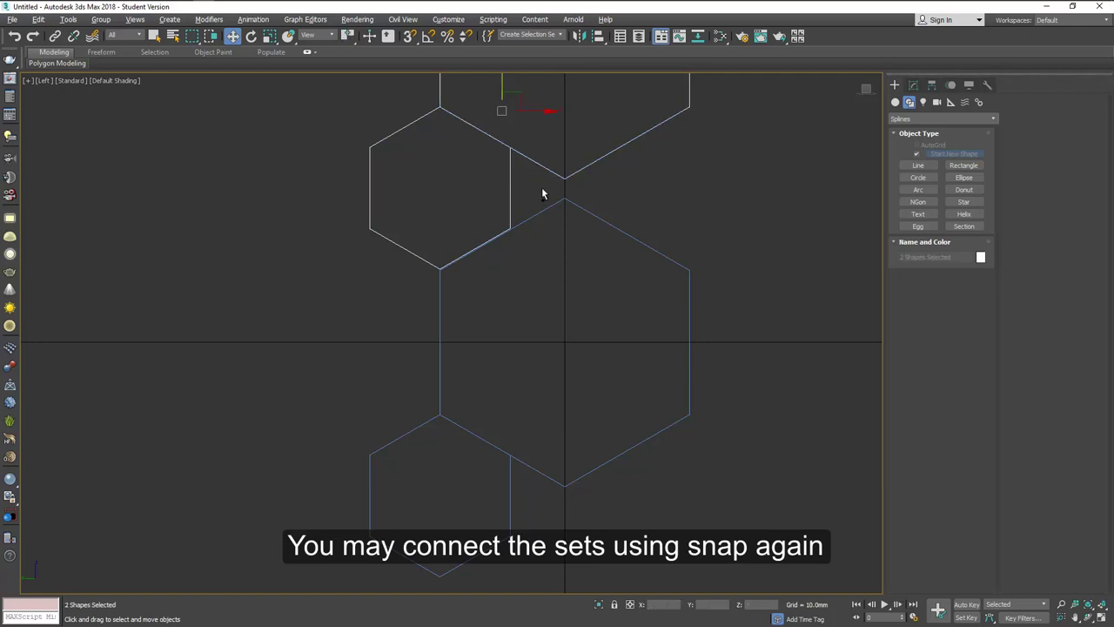
{"action": "key", "text": "s"}
{"action": "mouse_move", "coordinate": [440, 265]}
{"action": "left_mouse_down"}
{"action": "mouse_move", "coordinate": [433, 259]}
{"action": "mouse_move", "coordinate": [440, 270]}
{"action": "left_mouse_up"}
{"action": "middle_click_drag", "start_coordinate": [466, 163], "coordinate": [483, 341]}
{"action": "scroll", "coordinate": [483, 341], "scroll_direction": "down", "scroll_amount": 2}
{"action": "middle_click_drag", "start_coordinate": [413, 224], "coordinate": [425, 327]}
{"action": "left_click_drag", "start_coordinate": [419, 277], "coordinate": [502, 199]}
{"action": "left_click_drag", "start_coordinate": [475, 299], "coordinate": [477, 302]}
{"action": "middle_click_drag", "start_coordinate": [440, 143], "coordinate": [458, 393]}
{"action": "scroll", "coordinate": [451, 261], "scroll_direction": "down", "scroll_amount": 3}
{"action": "left_click", "coordinate": [487, 190]}
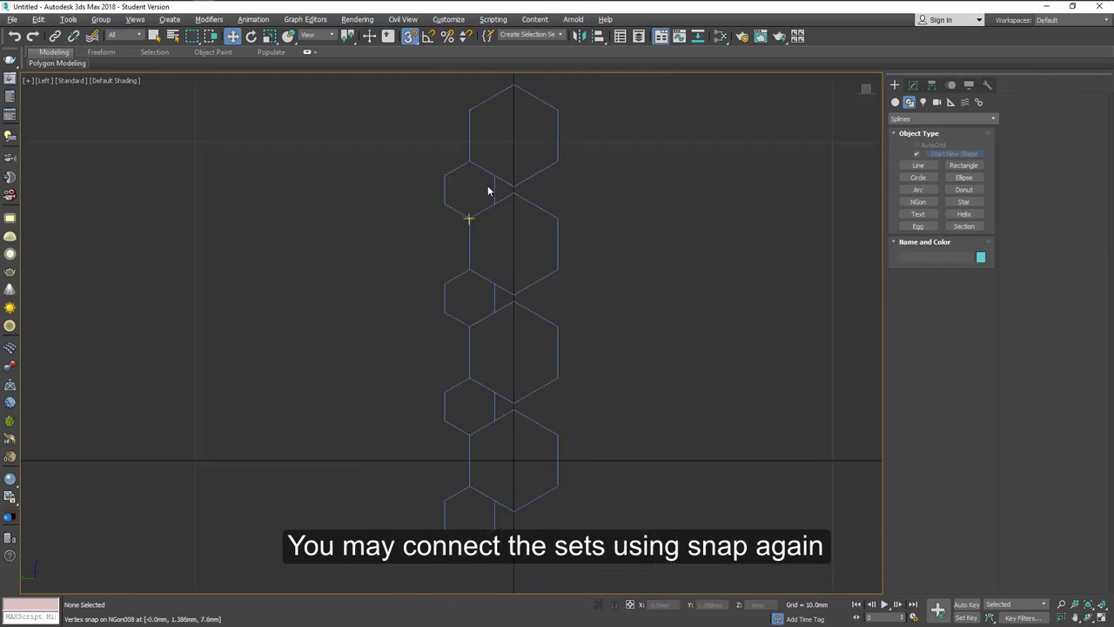
Trace the stacked hexagons' inner left profile with a vertex-snapped Line from the lowest corner to the top apex, ending in a short vertical segment
{"action": "left_click", "coordinate": [918, 165]}
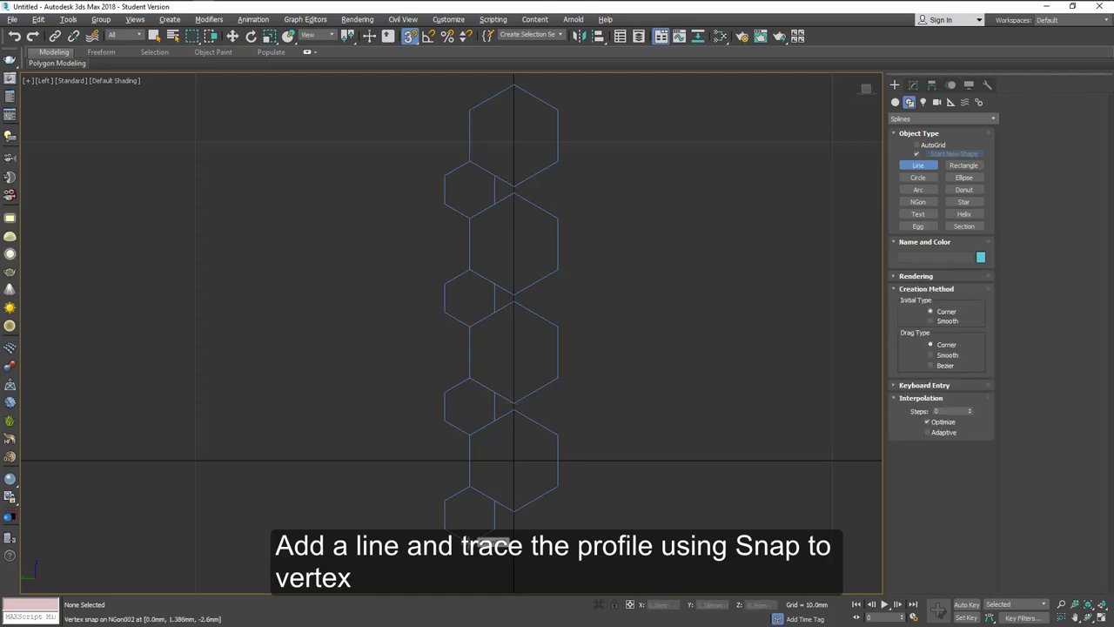
{"action": "left_click", "coordinate": [493, 529]}
{"action": "left_click", "coordinate": [493, 502]}
{"action": "left_click", "coordinate": [469, 485]}
{"action": "left_click", "coordinate": [469, 433]}
{"action": "left_click", "coordinate": [493, 420]}
{"action": "left_click", "coordinate": [494, 393]}
{"action": "left_click", "coordinate": [469, 376]}
{"action": "left_click", "coordinate": [469, 325]}
{"action": "left_click", "coordinate": [493, 310]}
{"action": "left_click", "coordinate": [493, 285]}
{"action": "left_click", "coordinate": [469, 270]}
{"action": "left_click", "coordinate": [469, 218]}
{"action": "left_click", "coordinate": [493, 202]}
{"action": "left_click", "coordinate": [493, 175]}
{"action": "left_click", "coordinate": [469, 162]}
{"action": "left_click", "coordinate": [469, 110]}
{"action": "left_click", "coordinate": [513, 84]}
{"action": "middle_click_drag", "start_coordinate": [519, 140], "coordinate": [527, 296]}
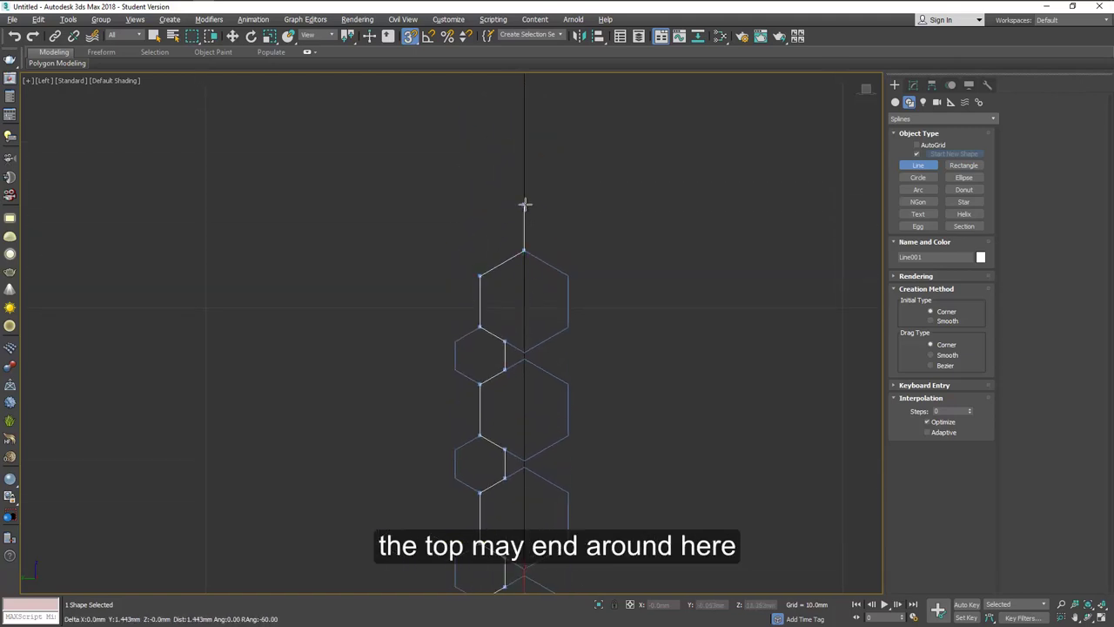
{"action": "left_click", "coordinate": [524, 209]}
{"action": "right_click", "coordinate": [537, 209]}
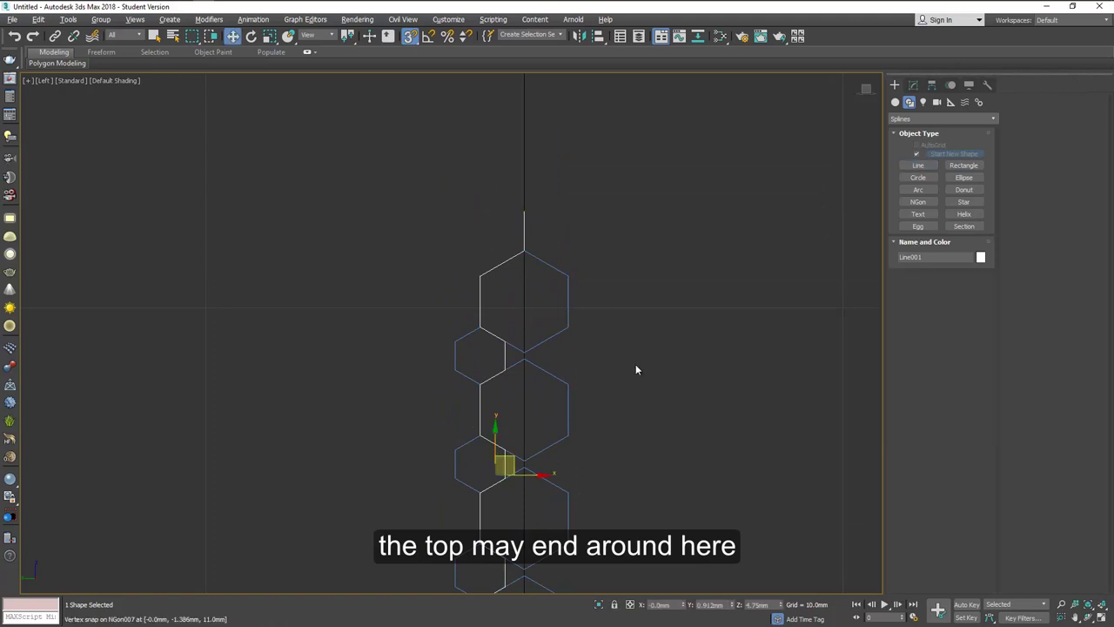
Turn vertex snap off and move the traced profile line about 6.4 mm horizontally to the right of the hexagons
{"action": "middle_click_drag", "start_coordinate": [638, 377], "coordinate": [556, 249]}
{"action": "key", "text": "s"}
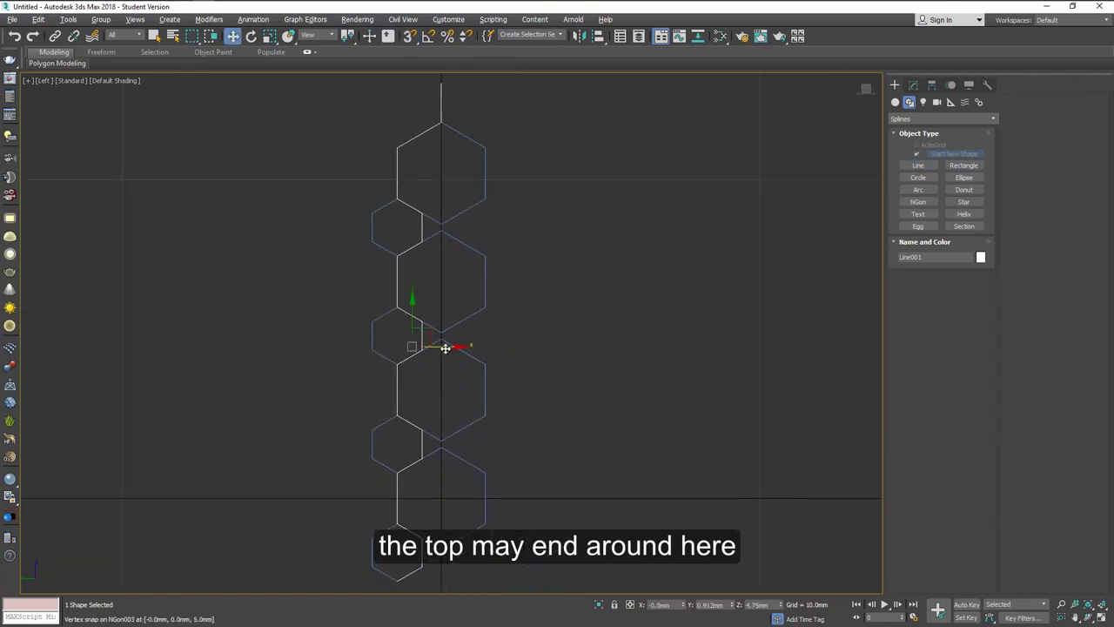
{"action": "left_click_drag", "start_coordinate": [443, 348], "coordinate": [647, 360]}
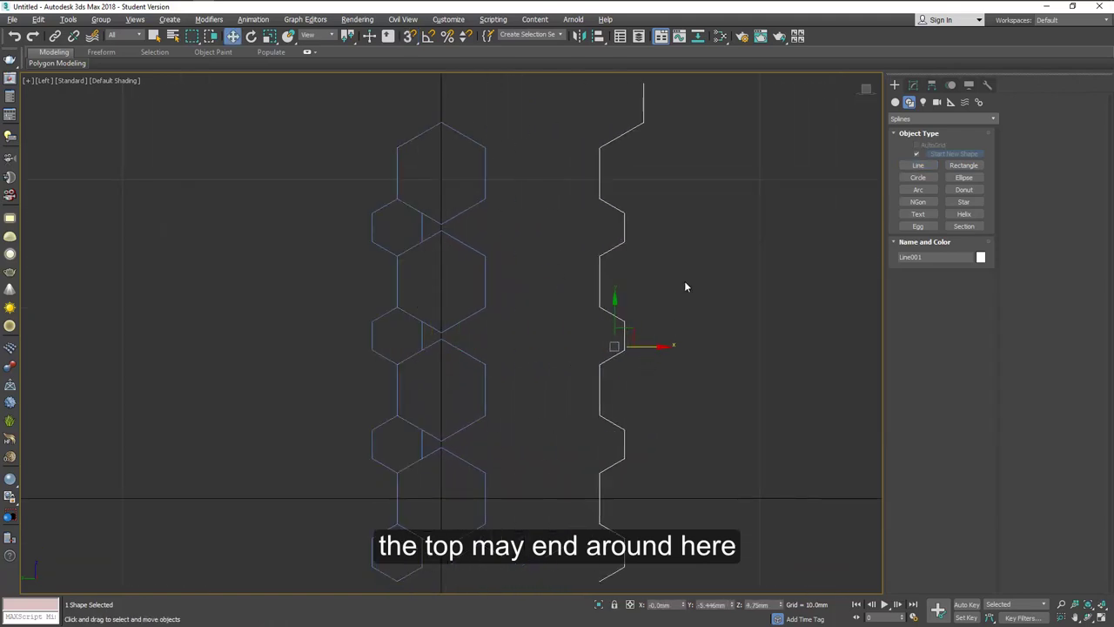
{"action": "scroll", "coordinate": [683, 286], "scroll_direction": "down", "scroll_amount": 2}
{"action": "left_click", "coordinate": [684, 315]}
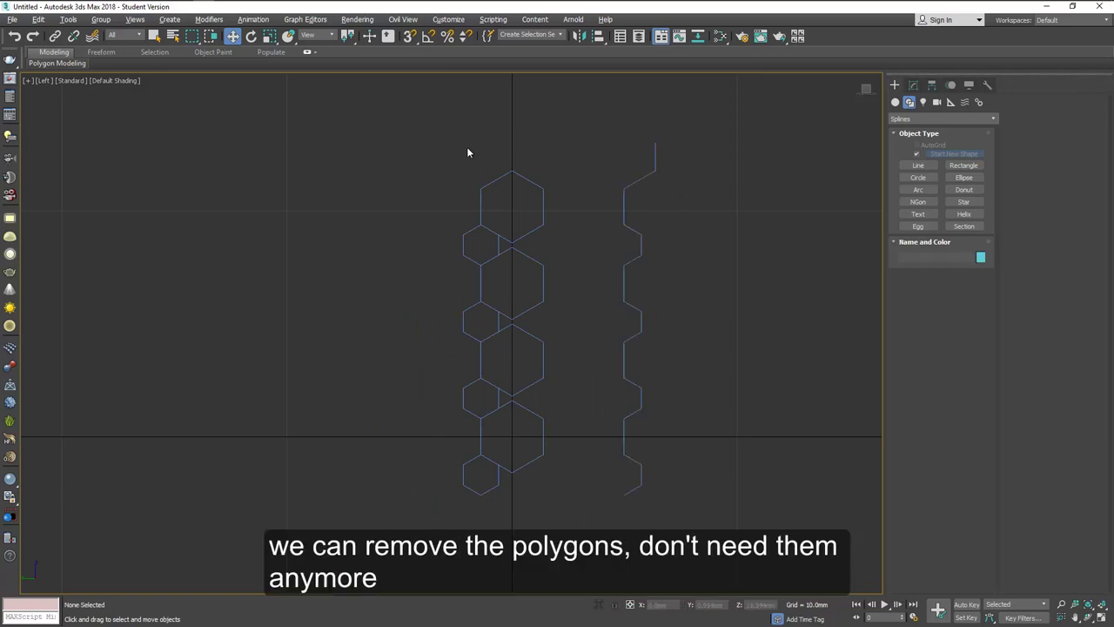
Delete all the construction hexagons, keeping the profile line, and return to the four-viewport layout
{"action": "left_click_drag", "start_coordinate": [550, 501], "coordinate": [550, 502]}
{"action": "key", "text": "Delete"}
{"action": "key", "text": "alt+w"}
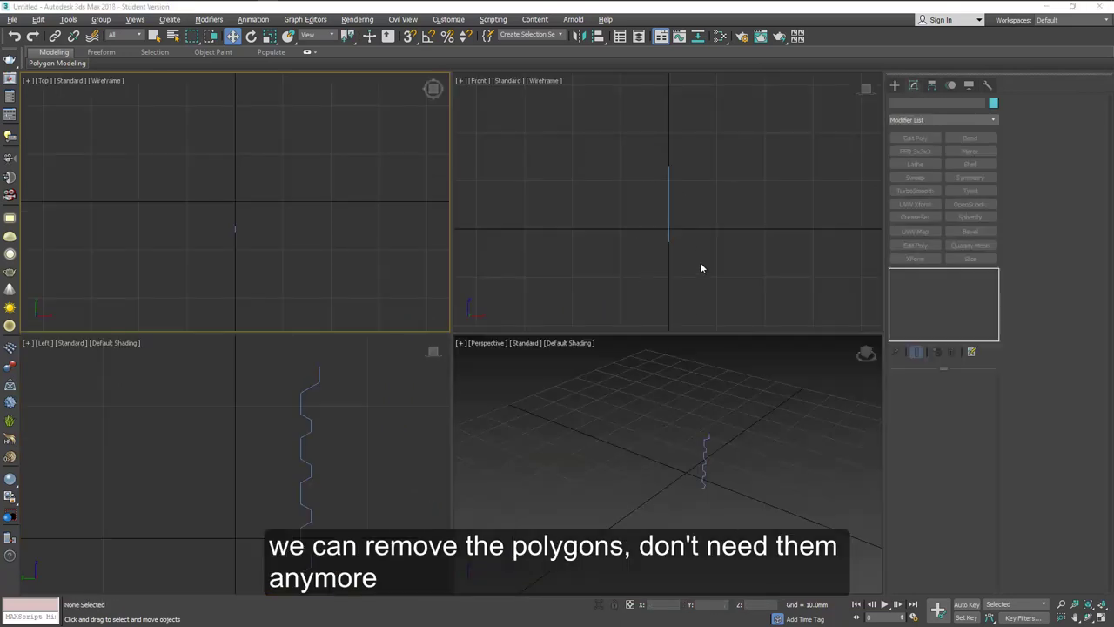
Draw a rectangle about 5.8 mm long in the top view and set its width to 76 mm
{"action": "left_click", "coordinate": [894, 84]}
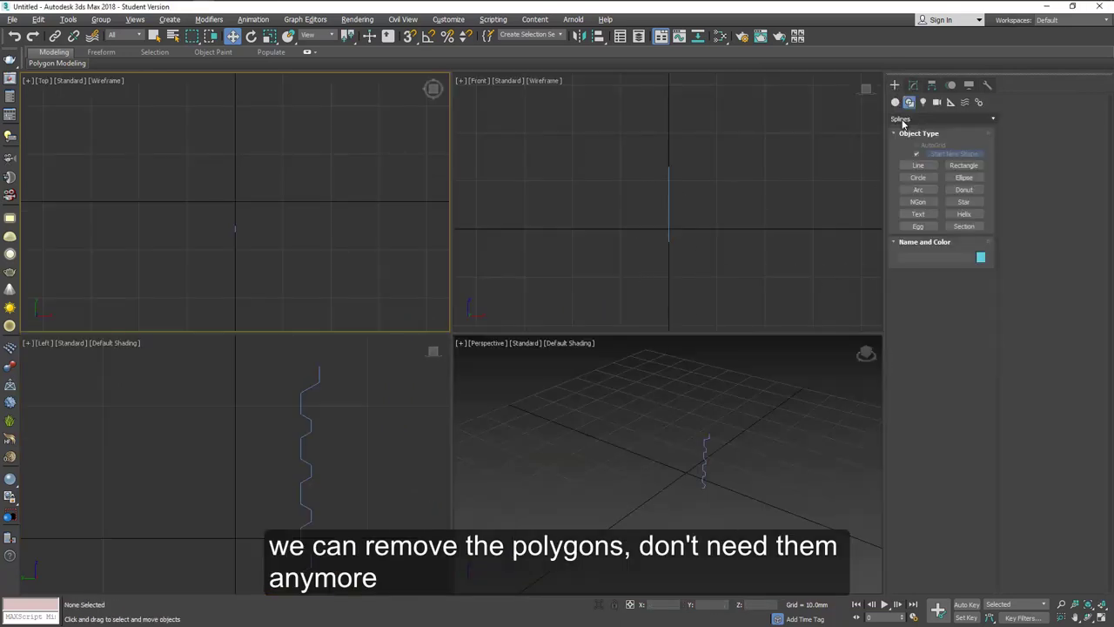
{"action": "left_click", "coordinate": [910, 102]}
{"action": "left_click", "coordinate": [962, 165]}
{"action": "left_click_drag", "start_coordinate": [172, 219], "coordinate": [305, 245]}
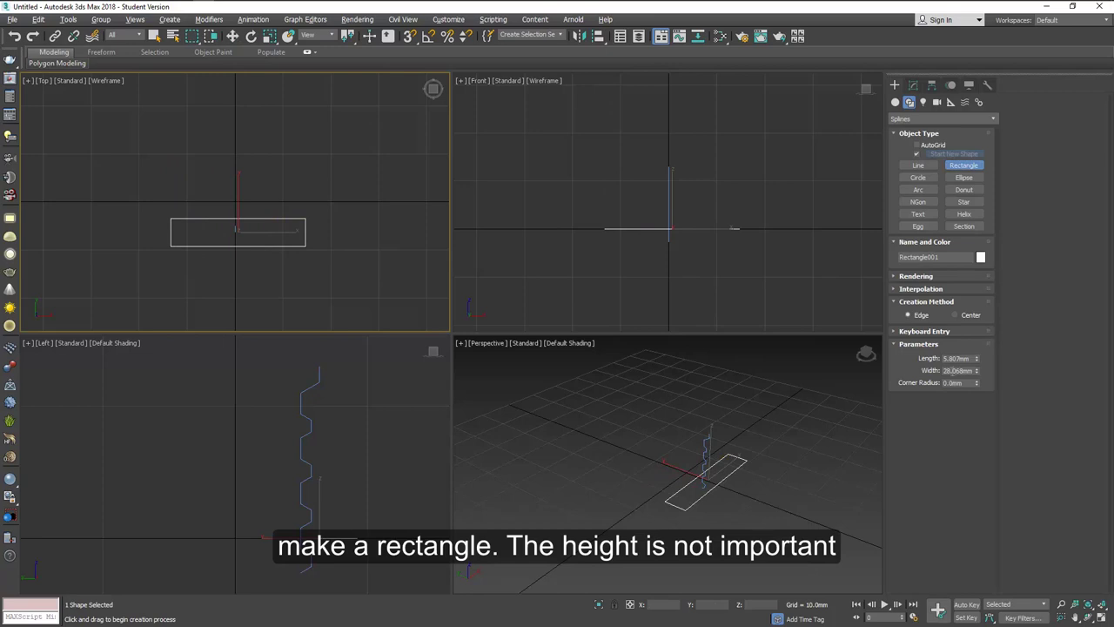
{"action": "left_click_drag", "start_coordinate": [944, 369], "coordinate": [1001, 371]}
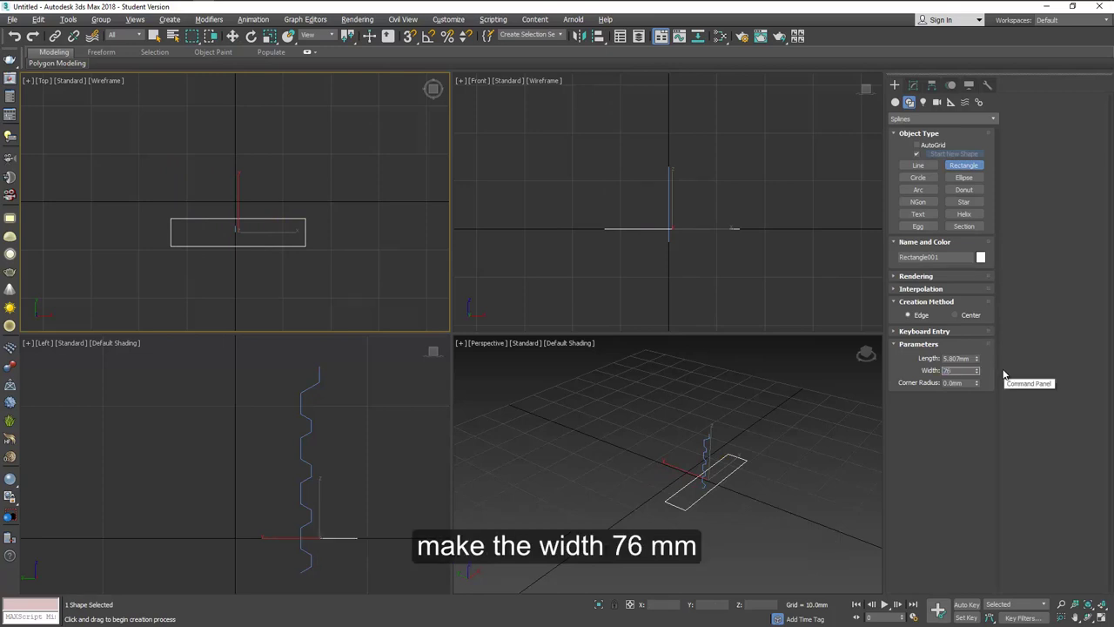
{"action": "type", "text": "76"}
{"action": "key", "text": "Return"}
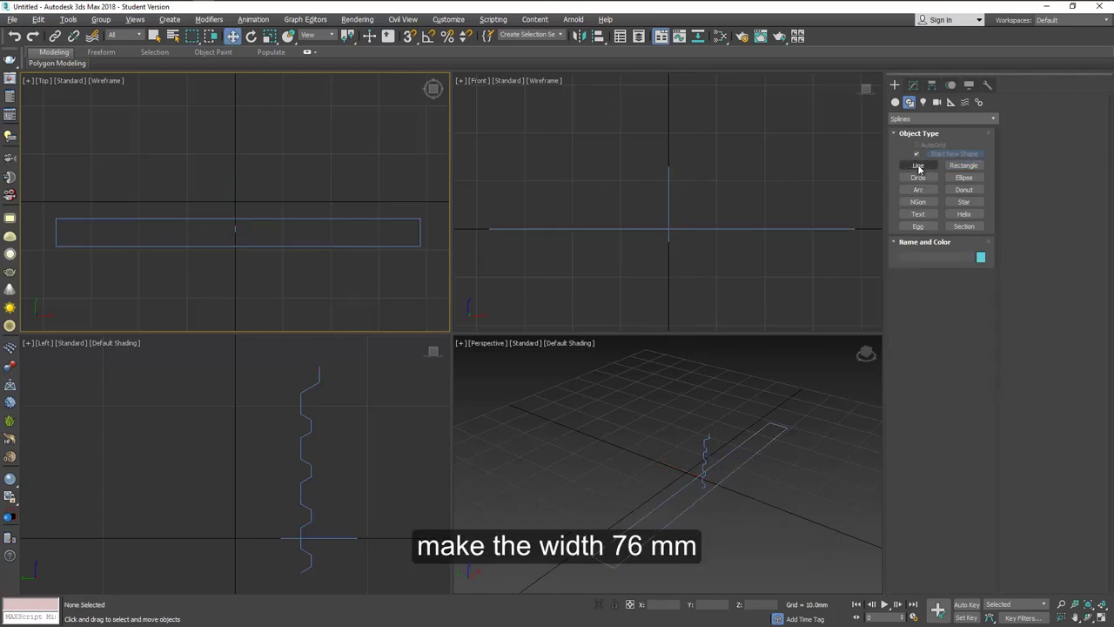
Draw a vertex-snapped line between the rectangle's two upper corners, then delete the rectangle
{"action": "left_click", "coordinate": [918, 166]}
{"action": "key", "text": "s"}
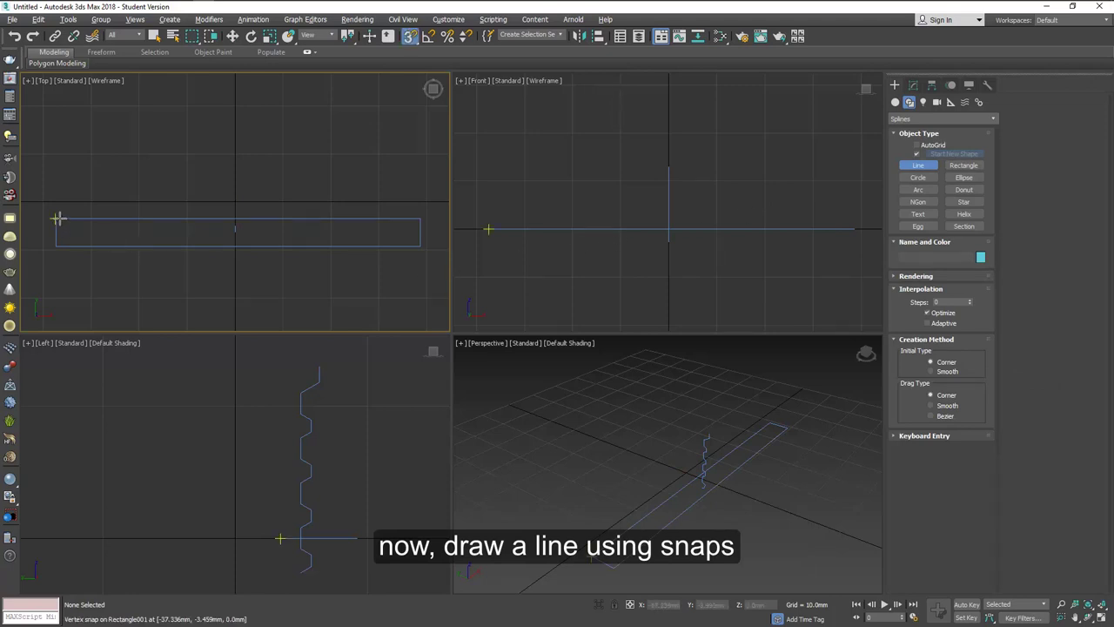
{"action": "left_click", "coordinate": [56, 219]}
{"action": "left_click", "coordinate": [422, 219]}
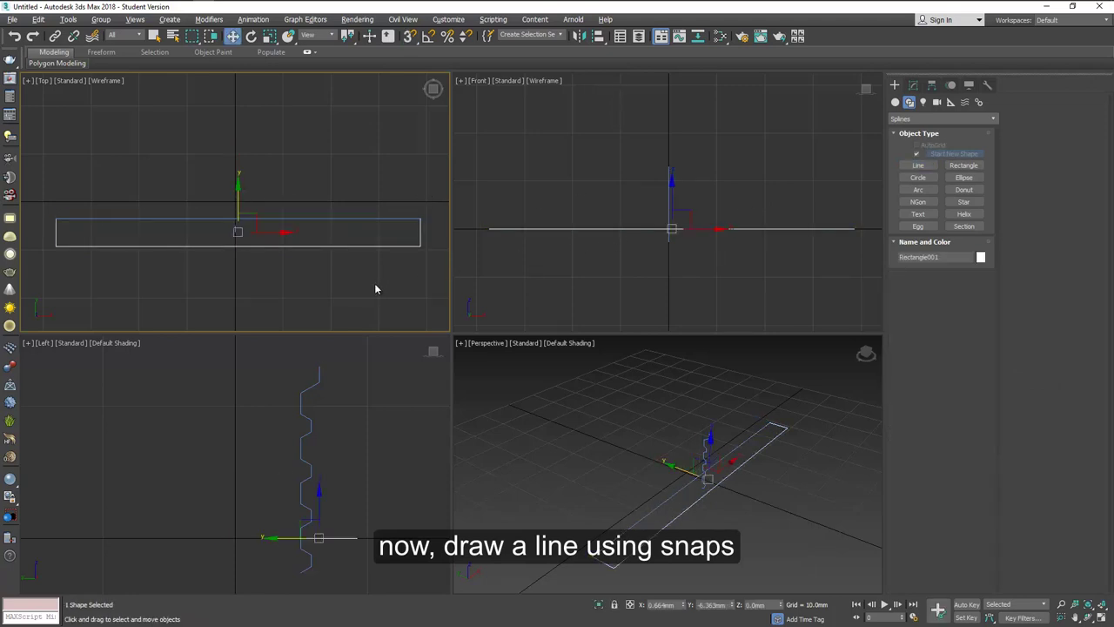
{"action": "key", "text": "Delete"}
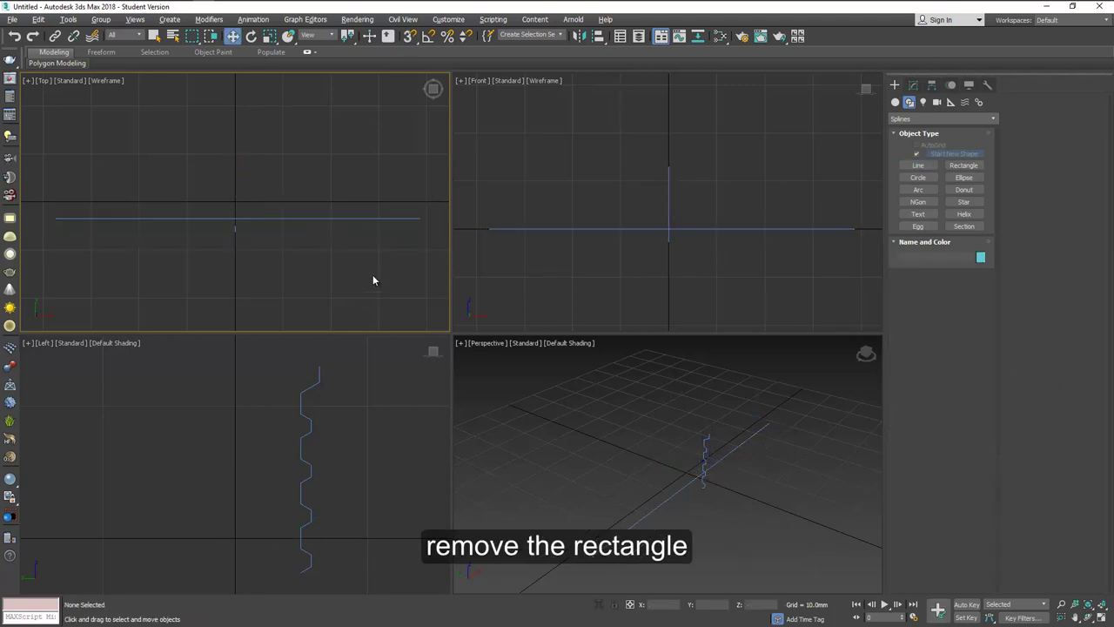
Apply a Sweep modifier to the horizontal line, using the stepped profile line as an instanced custom section
{"action": "left_click", "coordinate": [366, 218]}
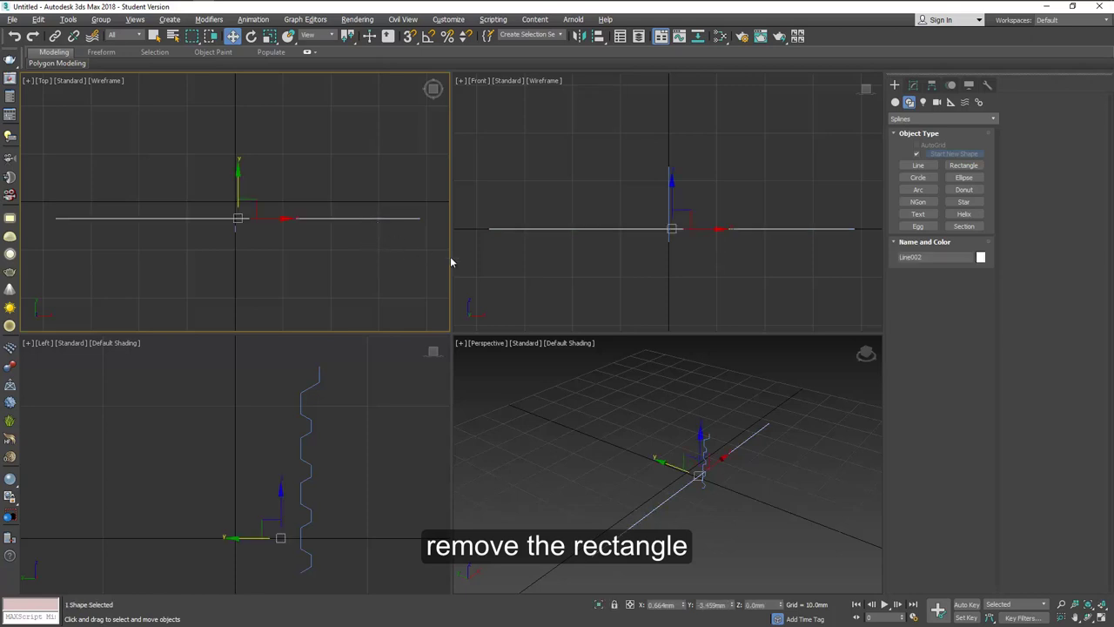
{"action": "left_click", "coordinate": [913, 85]}
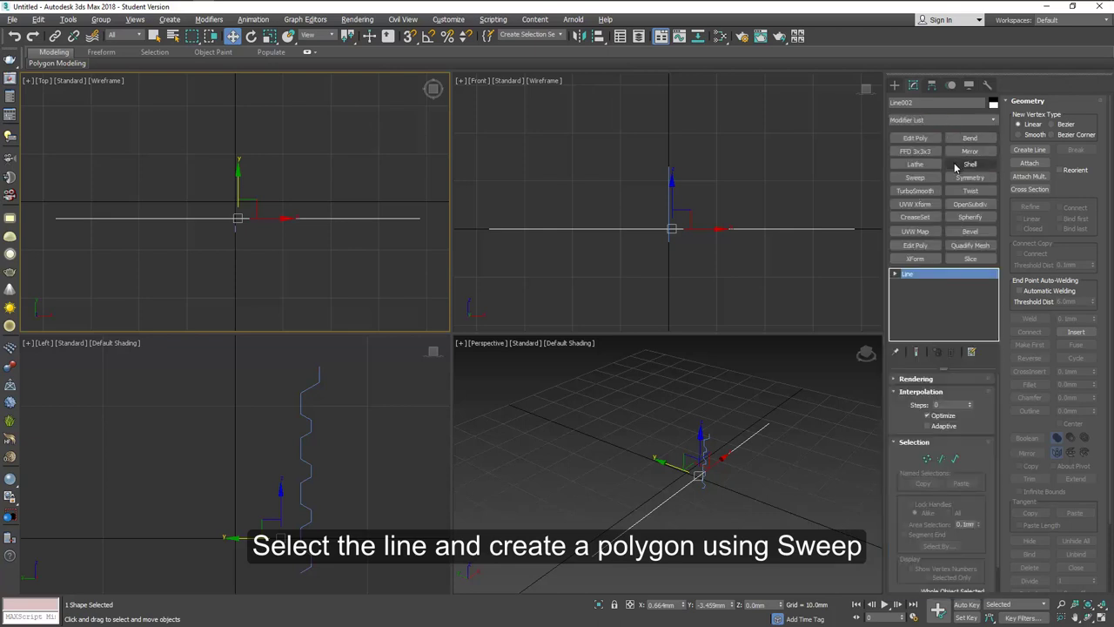
{"action": "left_click", "coordinate": [926, 178]}
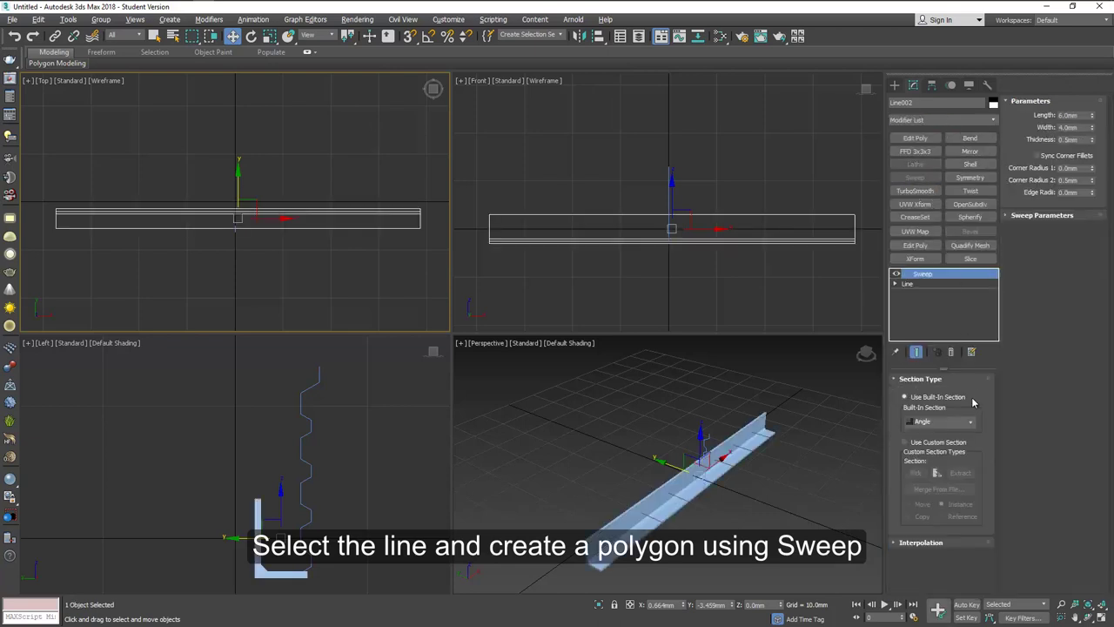
{"action": "left_click", "coordinate": [923, 442]}
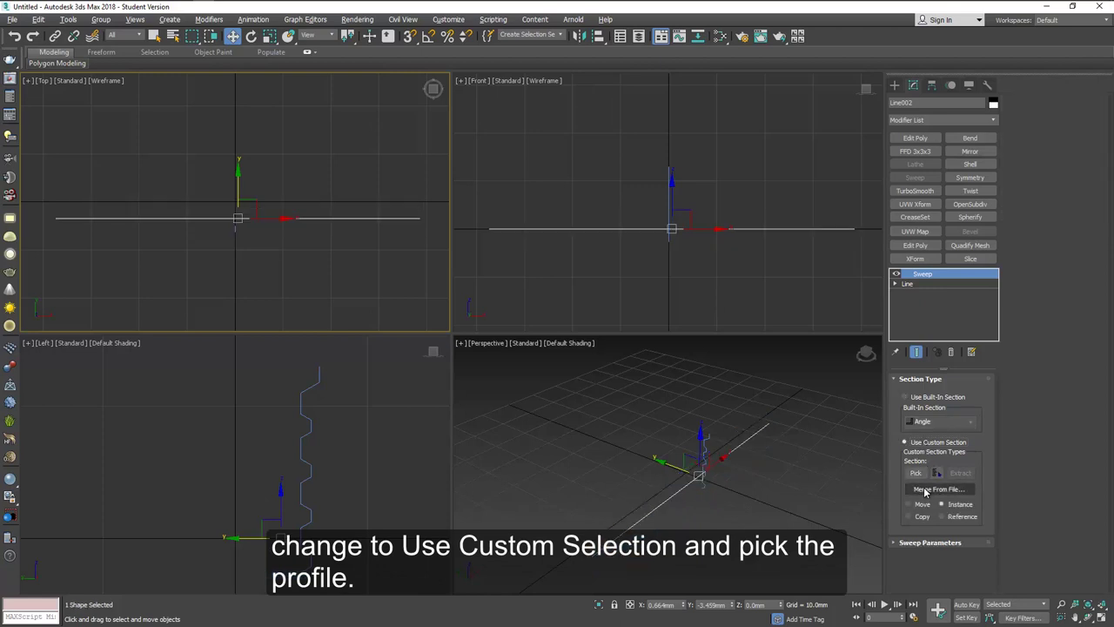
{"action": "left_click", "coordinate": [915, 473]}
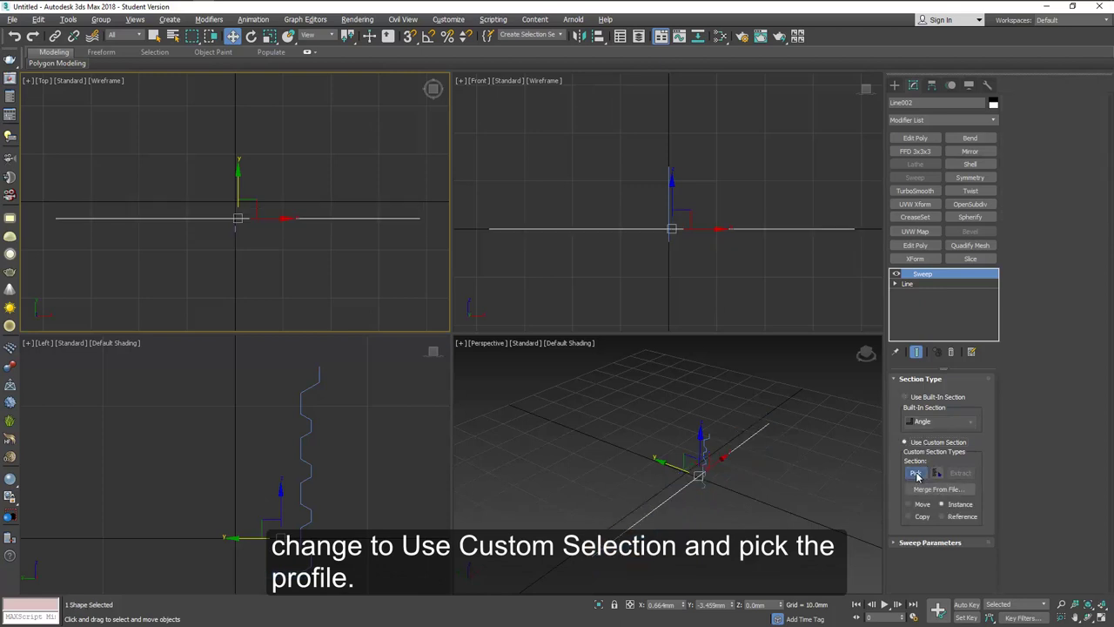
{"action": "left_click", "coordinate": [308, 425]}
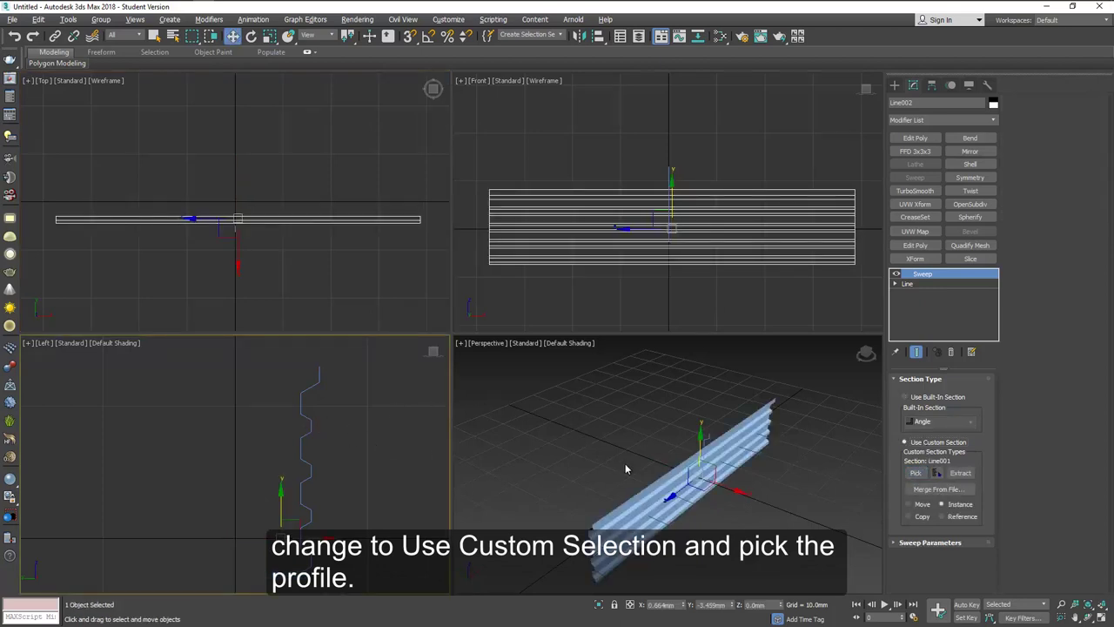
{"action": "middle_click_drag", "start_coordinate": [625, 463], "coordinate": [625, 422], "text": "alt"}
{"action": "key", "text": "alt+w"}
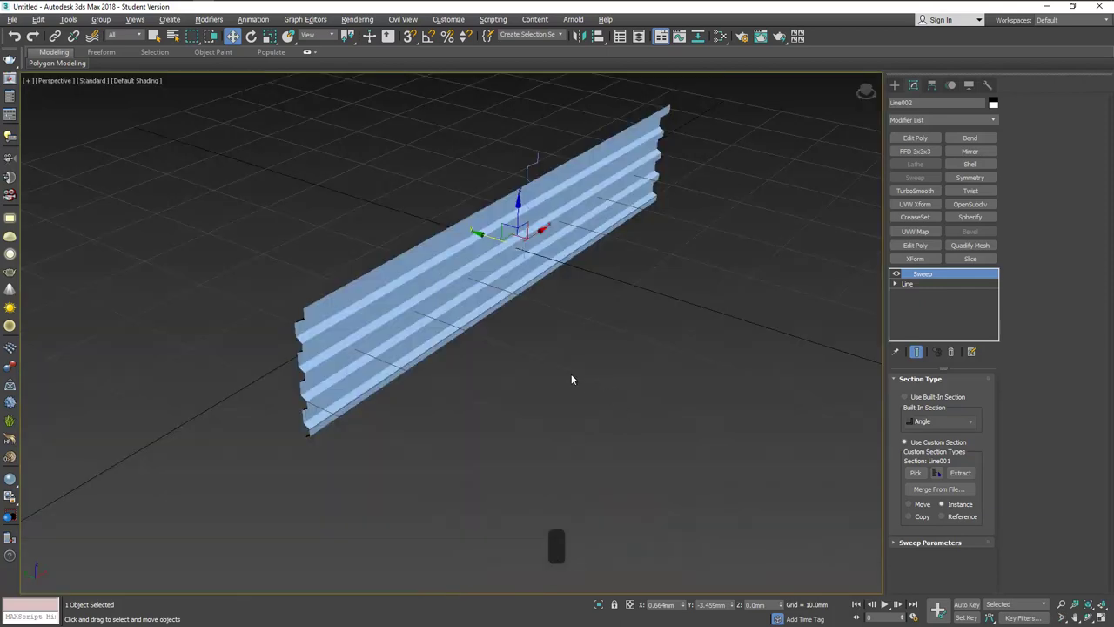
{"action": "middle_click_drag", "start_coordinate": [567, 376], "coordinate": [582, 348], "text": "alt"}
{"action": "key", "text": "alt+w"}
Remove the source profile line and convert the swept panel to an Editable Poly
{"action": "left_click", "coordinate": [310, 413]}
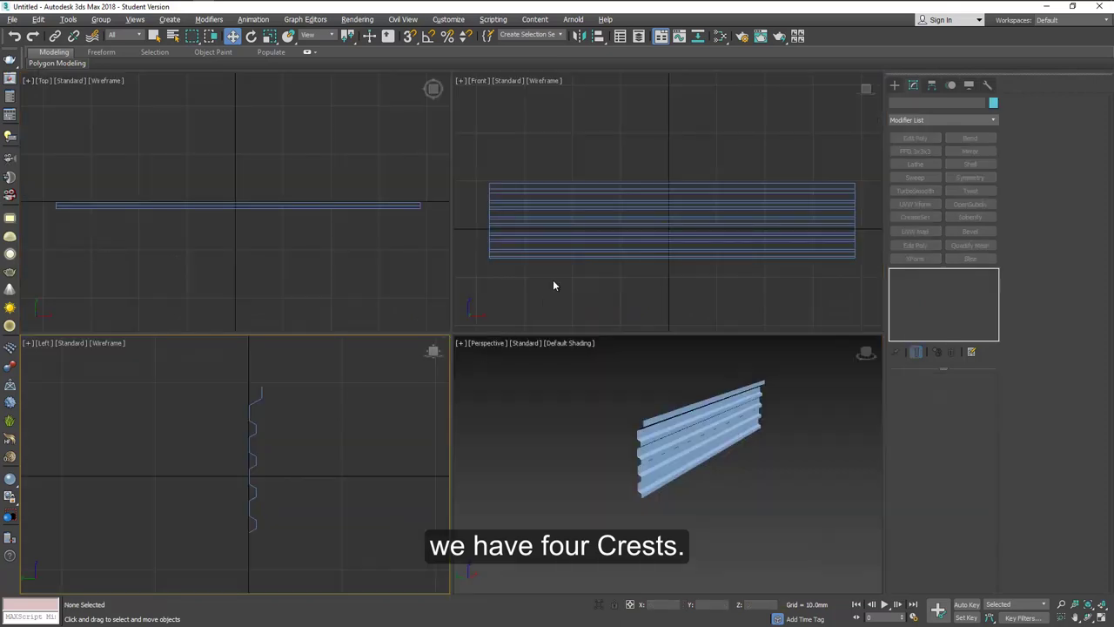
{"action": "left_click", "coordinate": [559, 255]}
{"action": "right_click", "coordinate": [690, 209]}
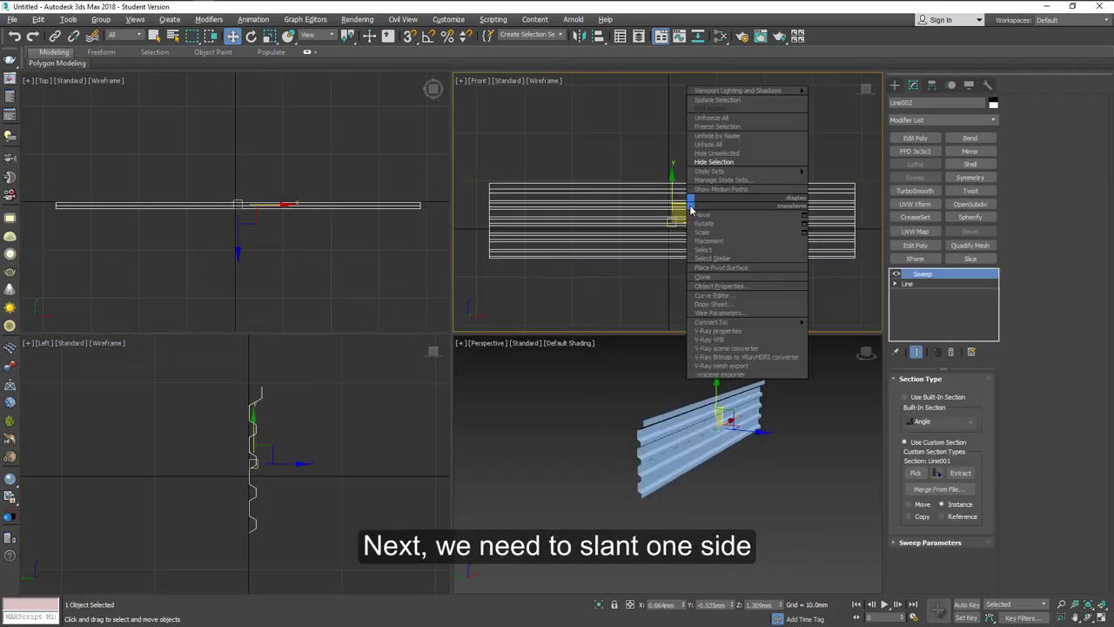
{"action": "mouse_move", "coordinate": [739, 322]}
{"action": "left_click", "coordinate": [833, 331]}
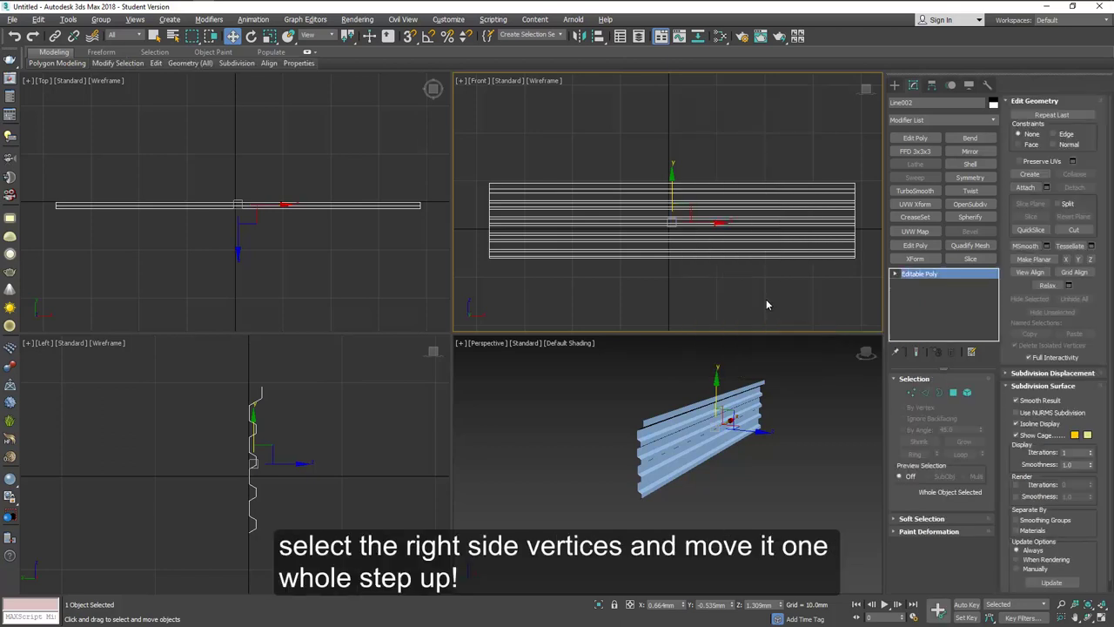
Select all vertices at the panel's right end and move them up one whole crest, about 3.4 mm, in the left view
{"action": "left_click", "coordinate": [910, 392]}
{"action": "left_click_drag", "start_coordinate": [864, 272], "coordinate": [865, 276]}
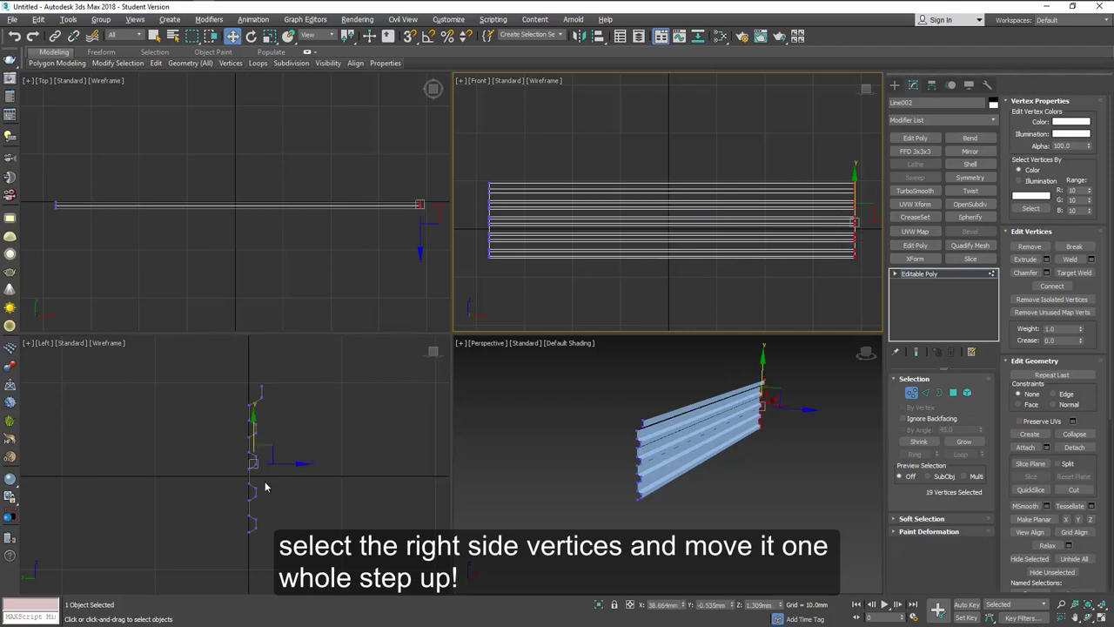
{"action": "scroll", "coordinate": [259, 443], "scroll_direction": "up", "scroll_amount": 1}
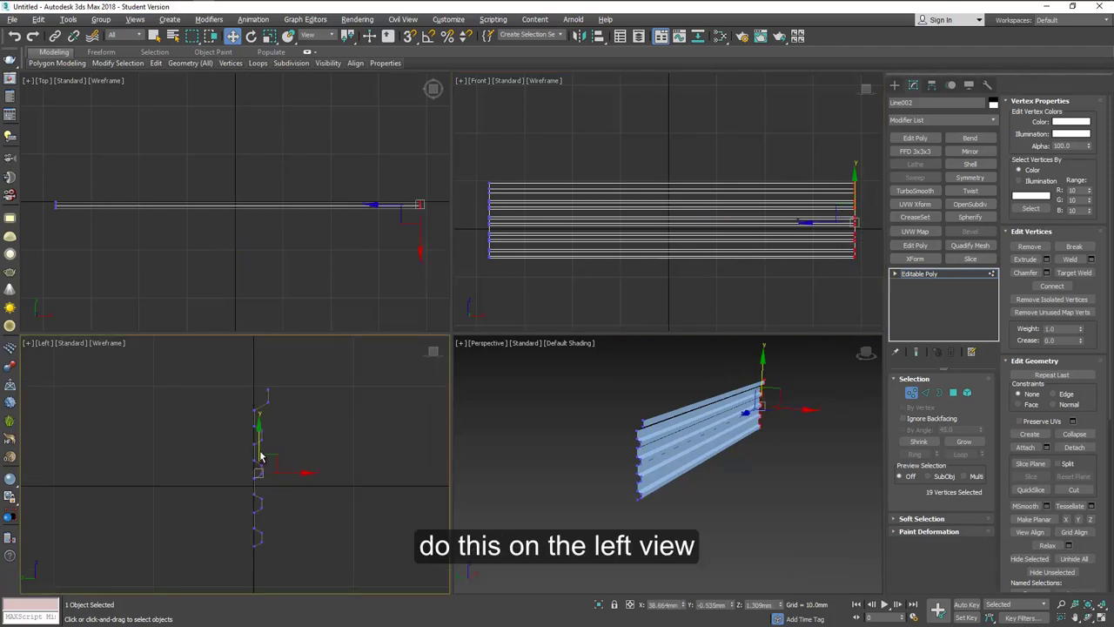
{"action": "key", "text": "alt+w"}
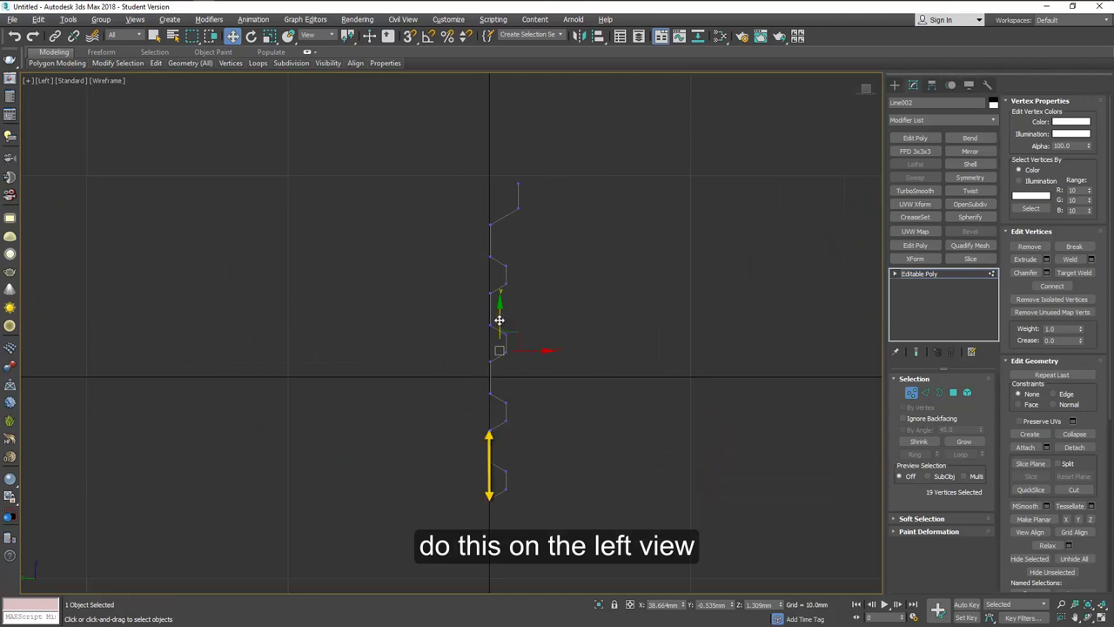
{"action": "left_click_drag", "start_coordinate": [499, 318], "coordinate": [499, 251], "text": "shift"}
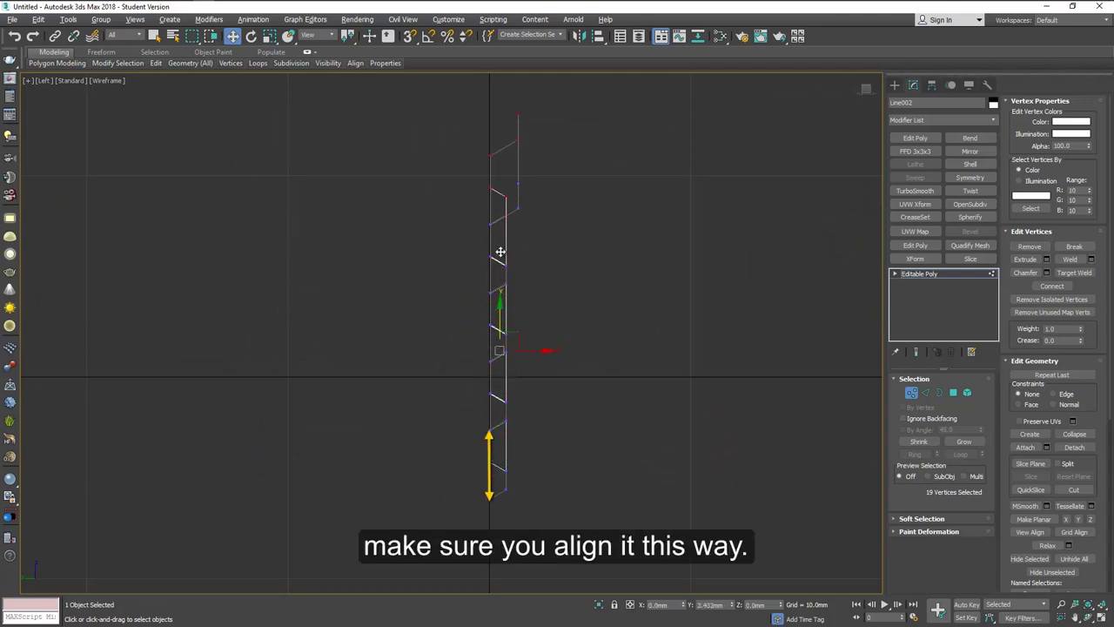
{"action": "scroll", "coordinate": [505, 387], "scroll_direction": "up", "scroll_amount": 3}
{"action": "scroll", "coordinate": [492, 380], "scroll_direction": "down", "scroll_amount": 4}
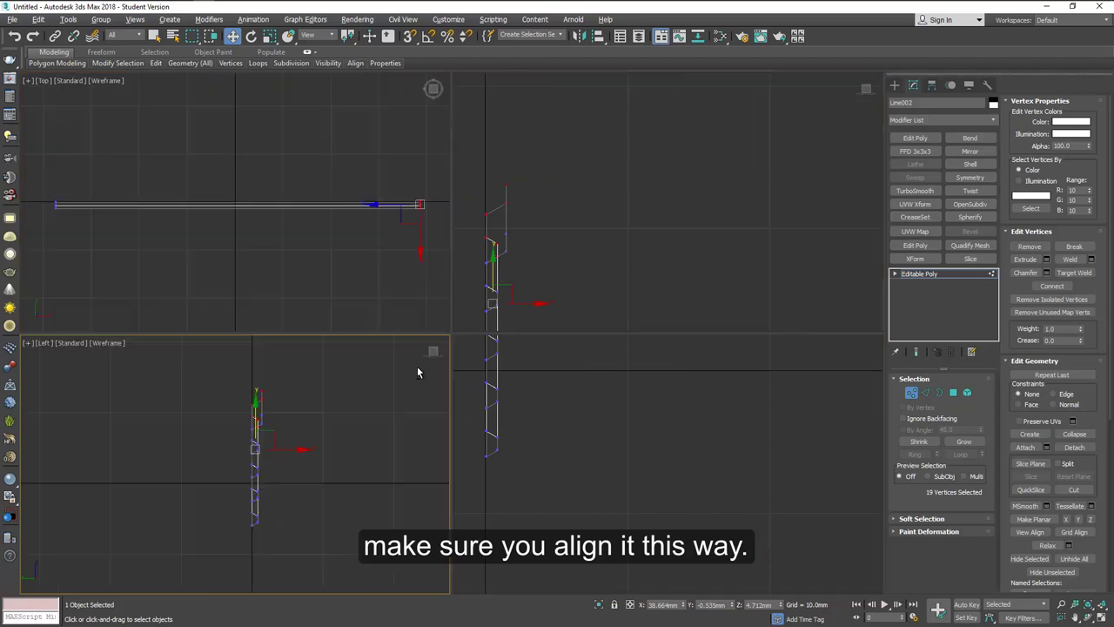
{"action": "key", "text": "alt+w"}
Target-weld the two lowest vertices at the panel's left end, one after the other, onto the vertex above
{"action": "left_click", "coordinate": [499, 290]}
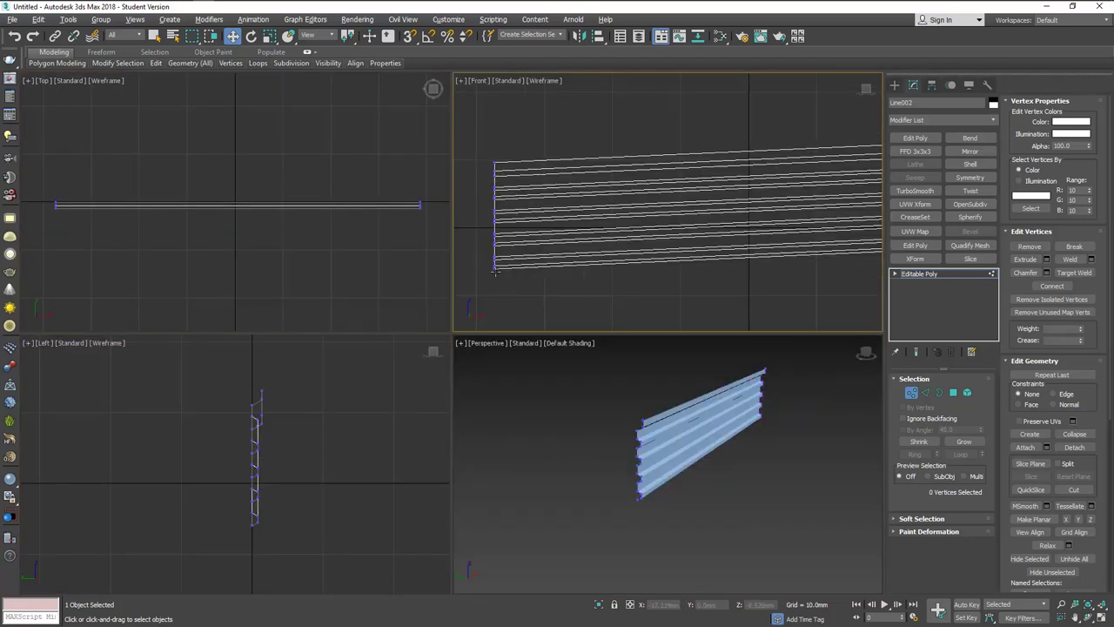
{"action": "left_click", "coordinate": [494, 269]}
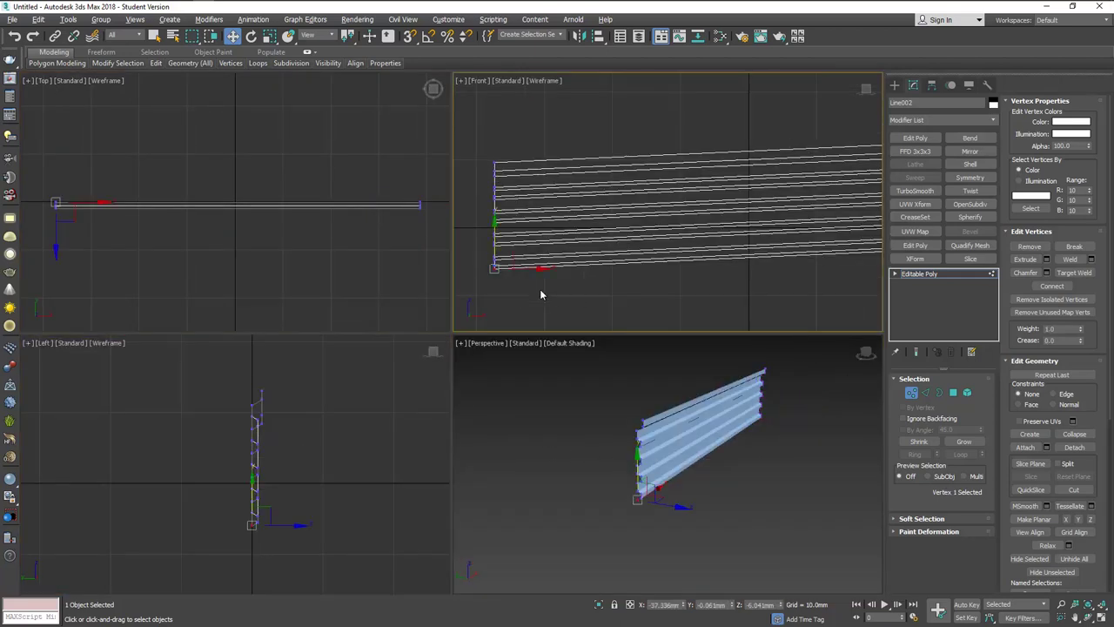
{"action": "left_click", "coordinate": [1073, 272]}
{"action": "scroll", "coordinate": [510, 289], "scroll_direction": "up", "scroll_amount": 4}
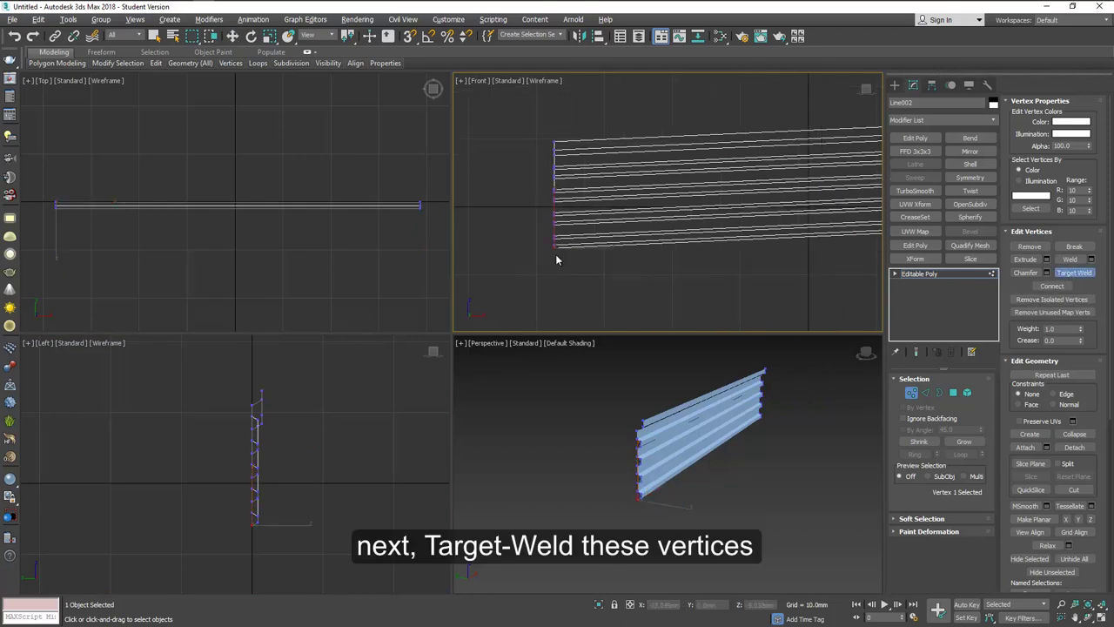
{"action": "left_click", "coordinate": [552, 232]}
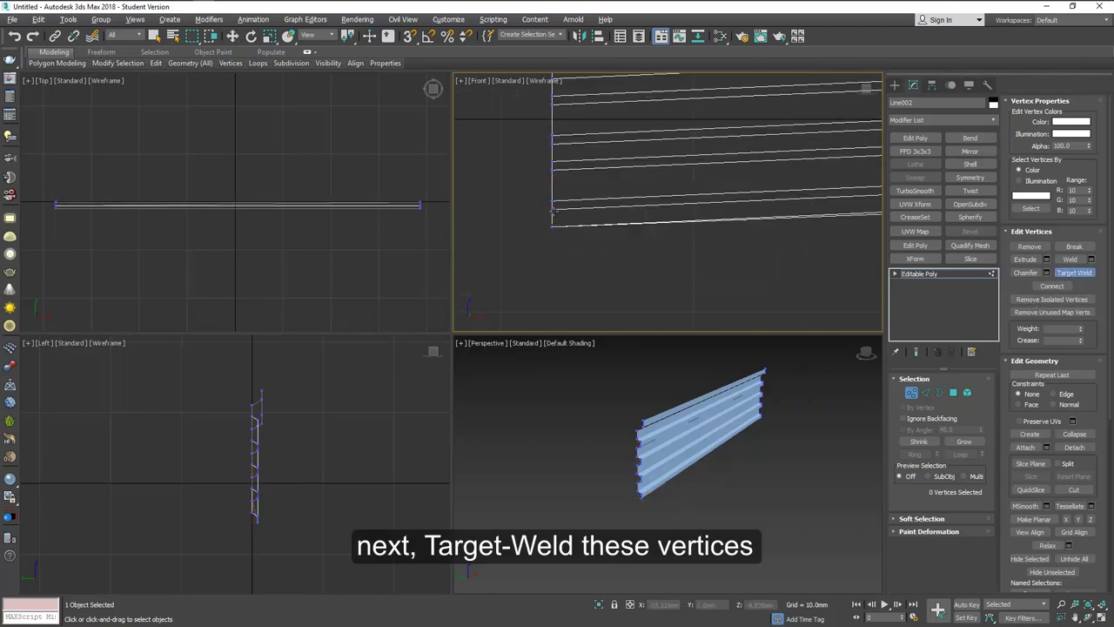
{"action": "left_click", "coordinate": [552, 222]}
{"action": "scroll", "coordinate": [617, 236], "scroll_direction": "down", "scroll_amount": 3}
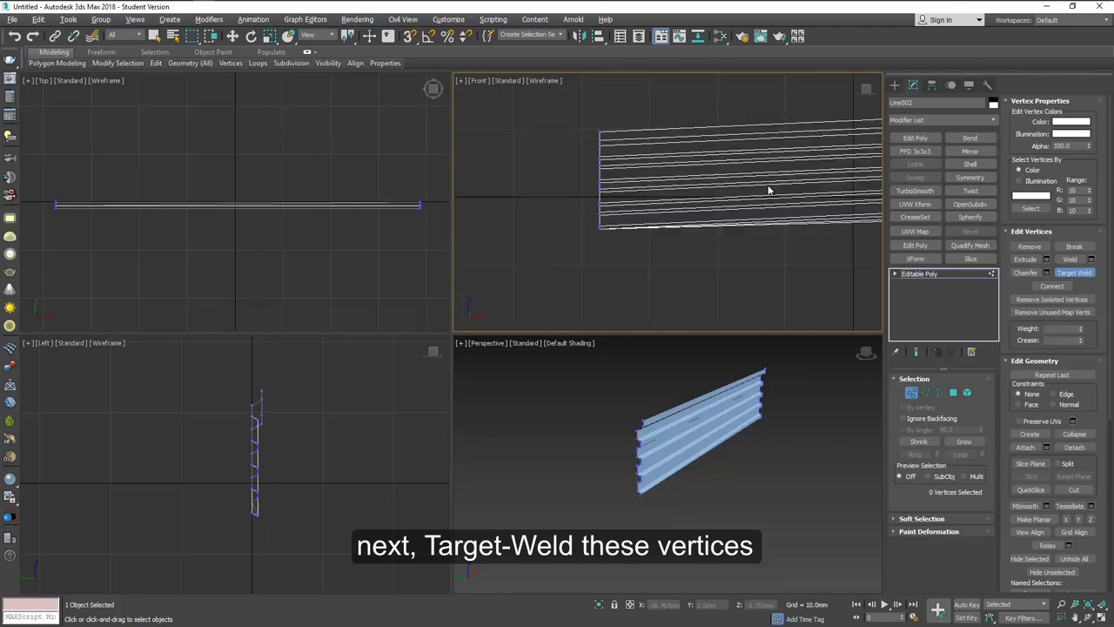
Target-weld the two highest vertices at the panel's right end, one after the other, onto the vertex below
{"action": "middle_click_drag", "start_coordinate": [778, 182], "coordinate": [616, 231]}
{"action": "scroll", "coordinate": [713, 191], "scroll_direction": "up", "scroll_amount": 2}
{"action": "scroll", "coordinate": [714, 184], "scroll_direction": "up", "scroll_amount": 2}
{"action": "left_click", "coordinate": [712, 170]}
{"action": "left_click", "coordinate": [712, 195]}
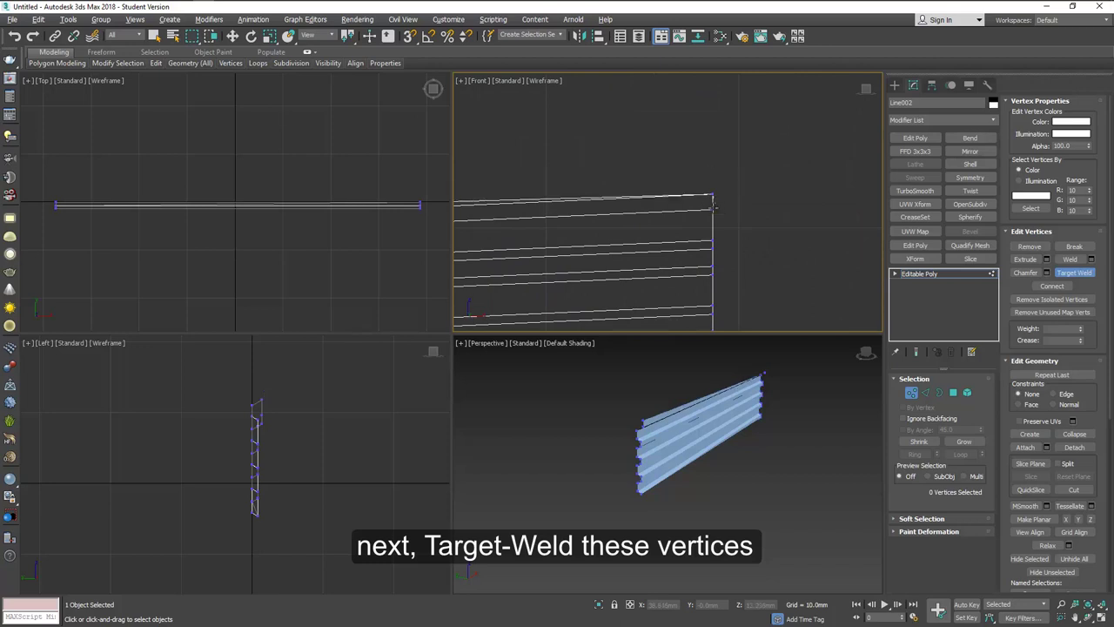
{"action": "left_click", "coordinate": [712, 210]}
{"action": "scroll", "coordinate": [703, 239], "scroll_direction": "down", "scroll_amount": 4}
{"action": "middle_click_drag", "start_coordinate": [564, 254], "coordinate": [706, 226]}
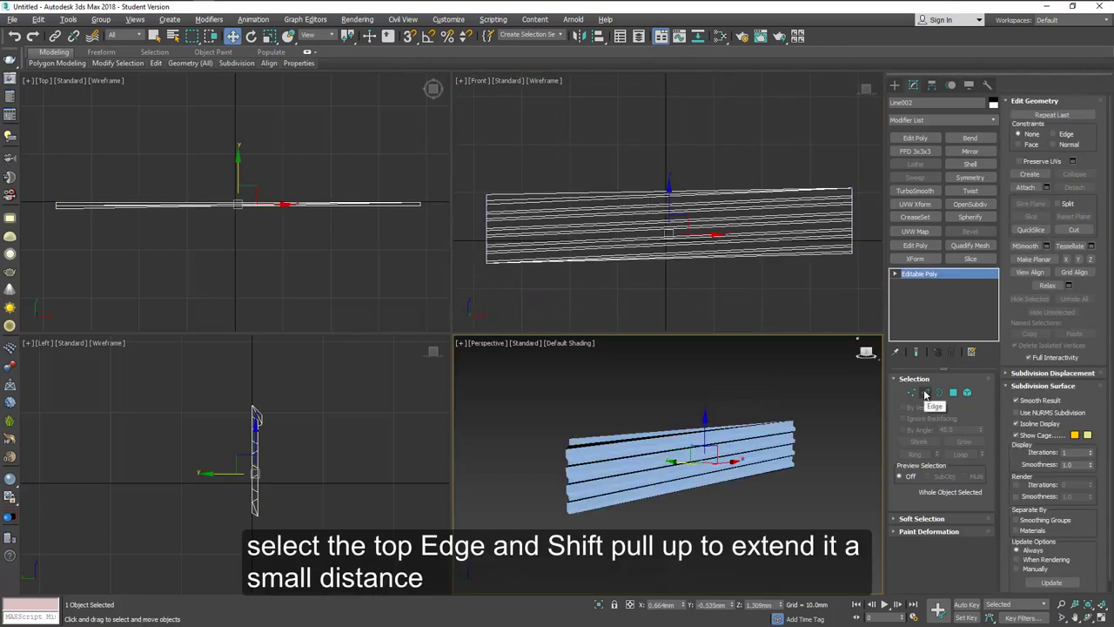
Extend the panel's top edge upward about 1.2 mm as a new strip and make it planar in Z
{"action": "left_click", "coordinate": [925, 392]}
{"action": "left_click", "coordinate": [642, 190]}
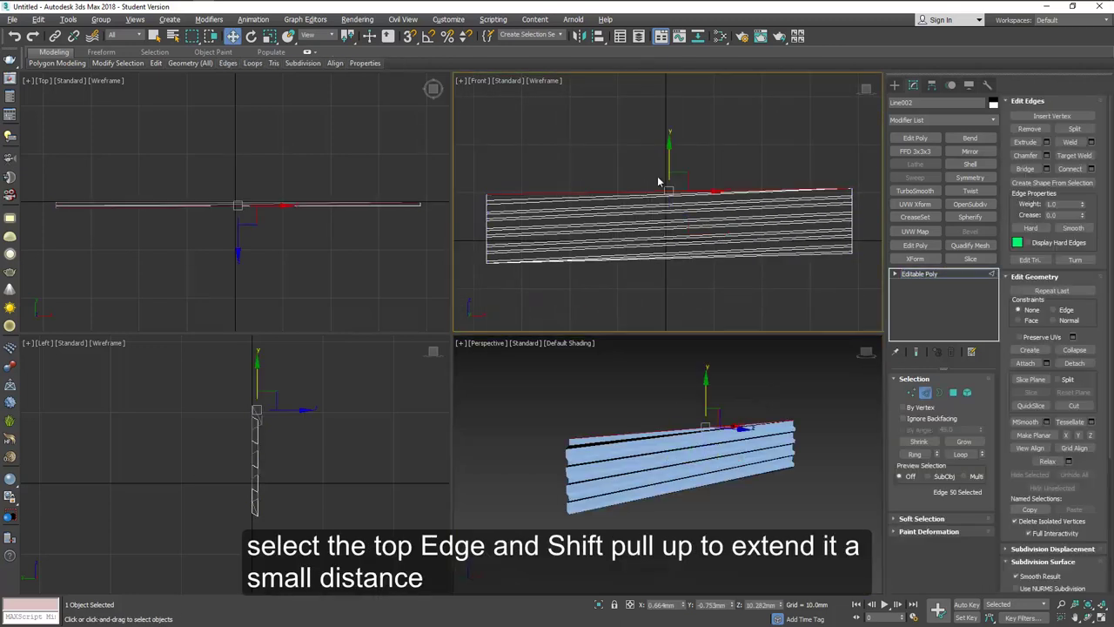
{"action": "left_click_drag", "start_coordinate": [668, 164], "coordinate": [668, 158], "text": "shift"}
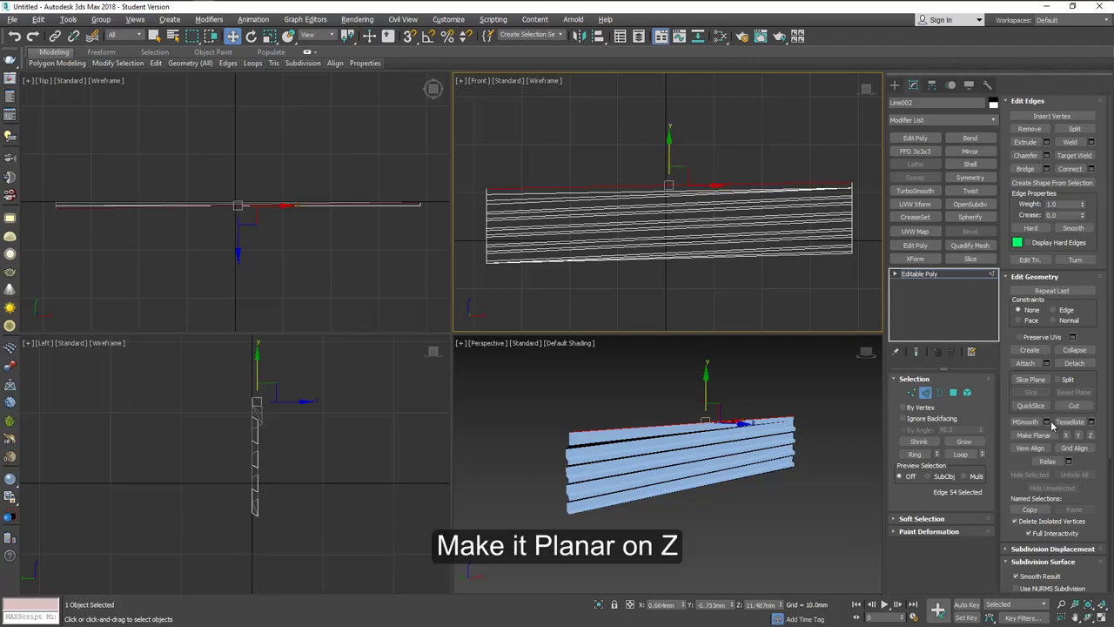
{"action": "left_click", "coordinate": [1089, 436]}
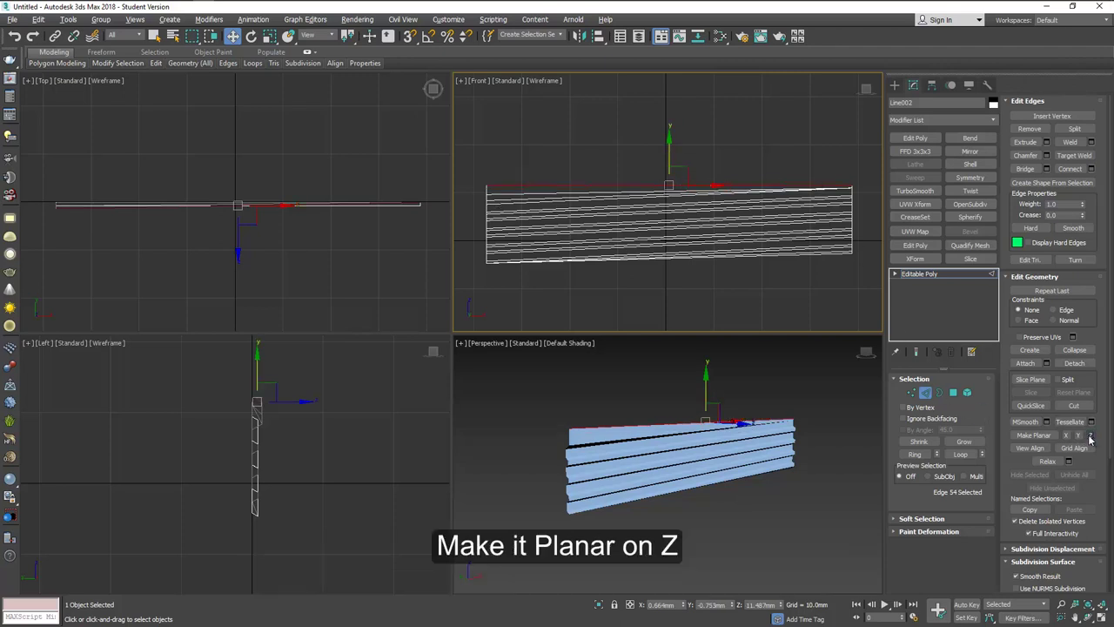
Extend the panel's bottom edge downward about 1.3 mm as a new strip and make it planar in Z
{"action": "left_click", "coordinate": [696, 257]}
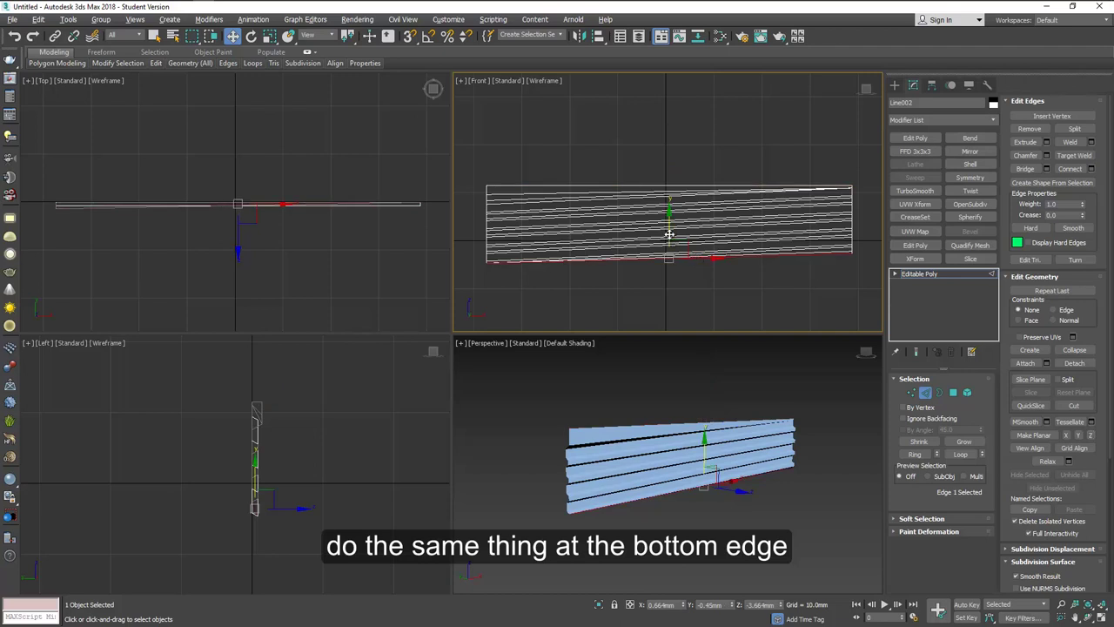
{"action": "left_click_drag", "start_coordinate": [668, 233], "coordinate": [668, 240]}
{"action": "left_click", "coordinate": [1089, 435]}
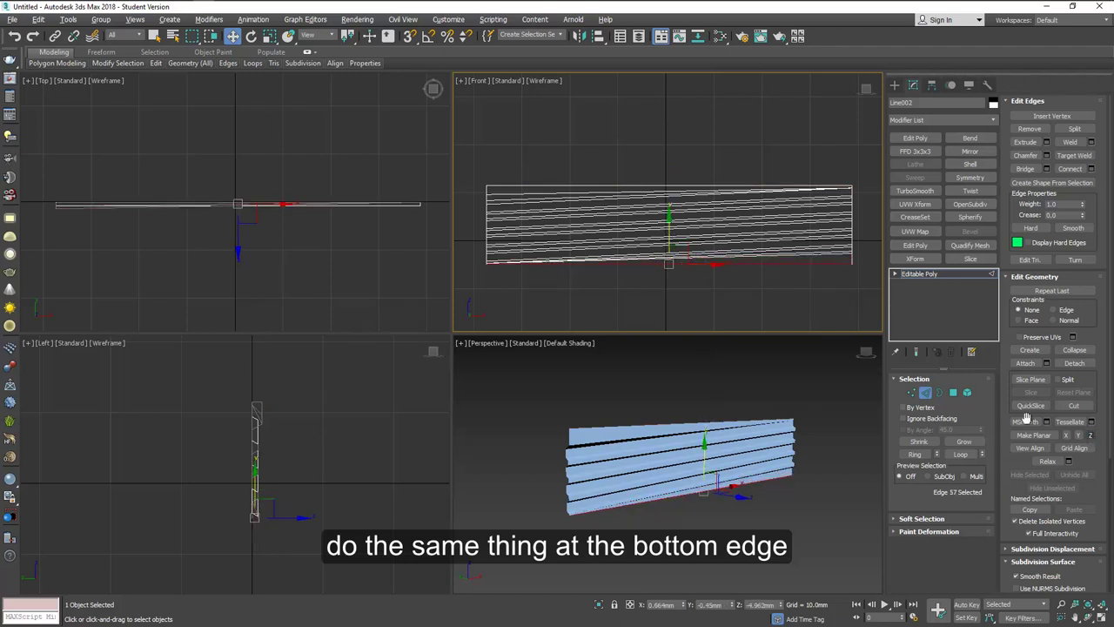
{"action": "left_click", "coordinate": [711, 288]}
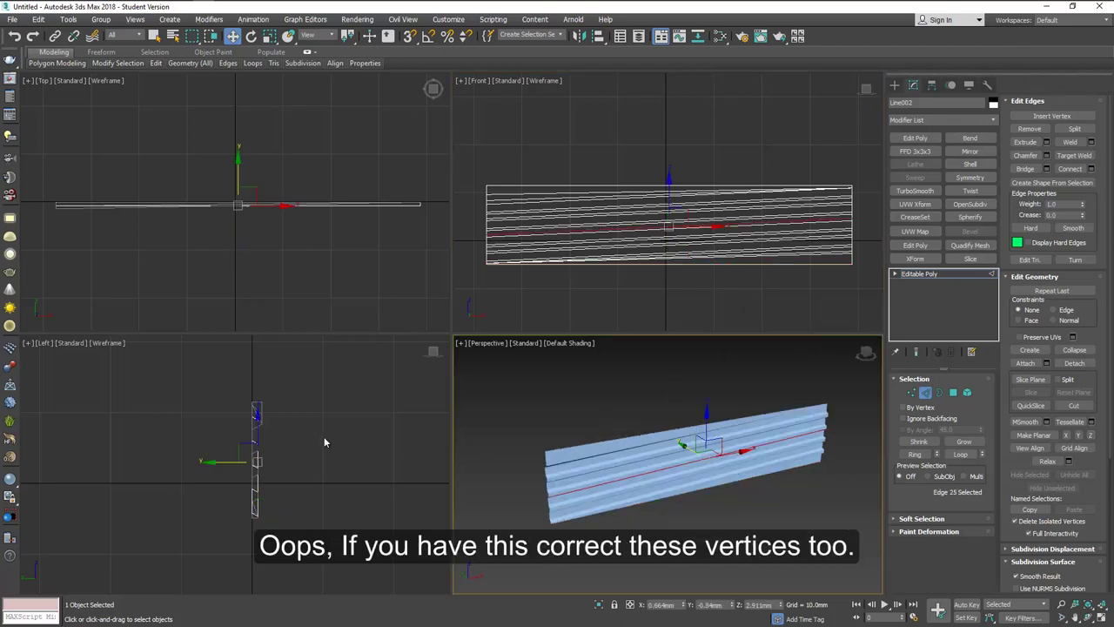
Move the three protruding vertices at the panel's upper left end inward in the side view, flush with the crest profile
{"action": "middle_click_drag", "start_coordinate": [310, 437], "coordinate": [315, 449]}
{"action": "scroll", "coordinate": [264, 441], "scroll_direction": "up", "scroll_amount": 4}
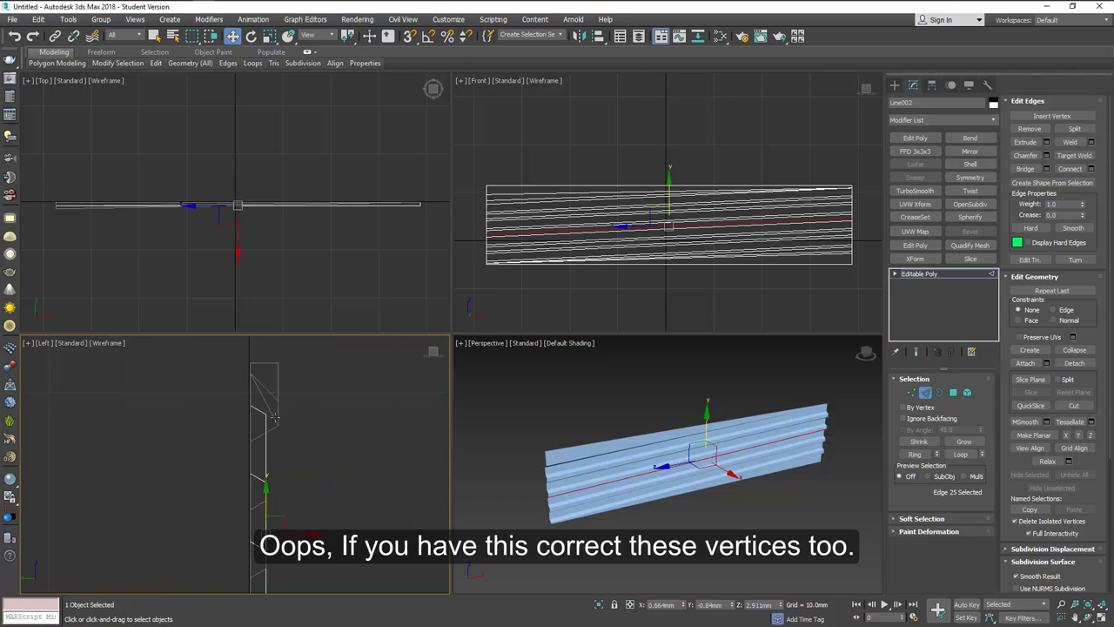
{"action": "left_click", "coordinate": [912, 392]}
{"action": "left_click_drag", "start_coordinate": [290, 349], "coordinate": [294, 398]}
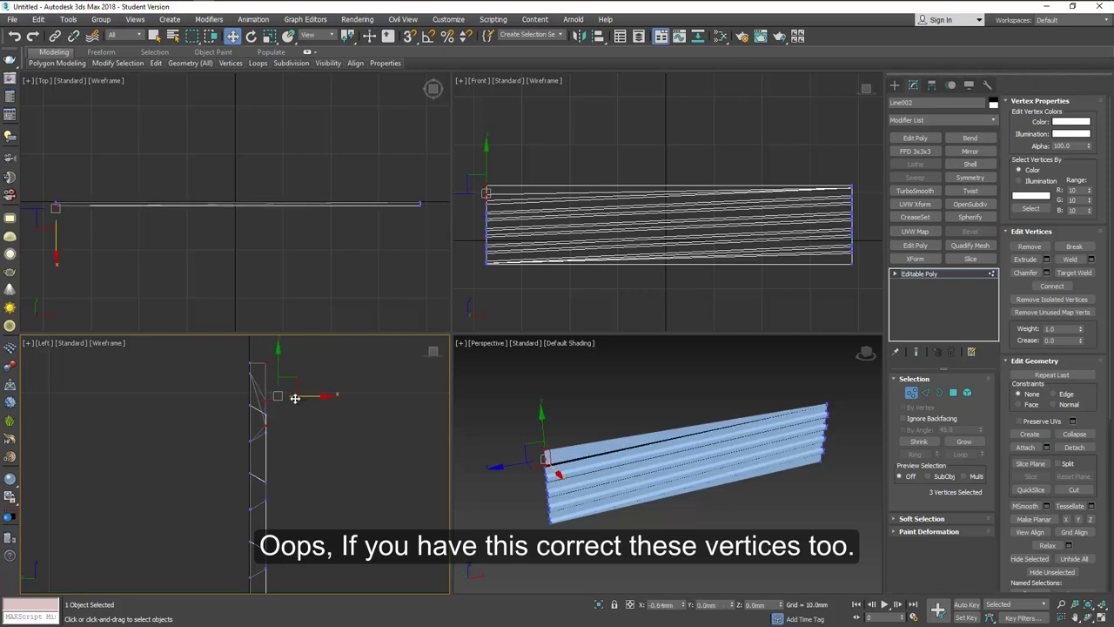
{"action": "scroll", "coordinate": [301, 465], "scroll_direction": "down", "scroll_amount": 4}
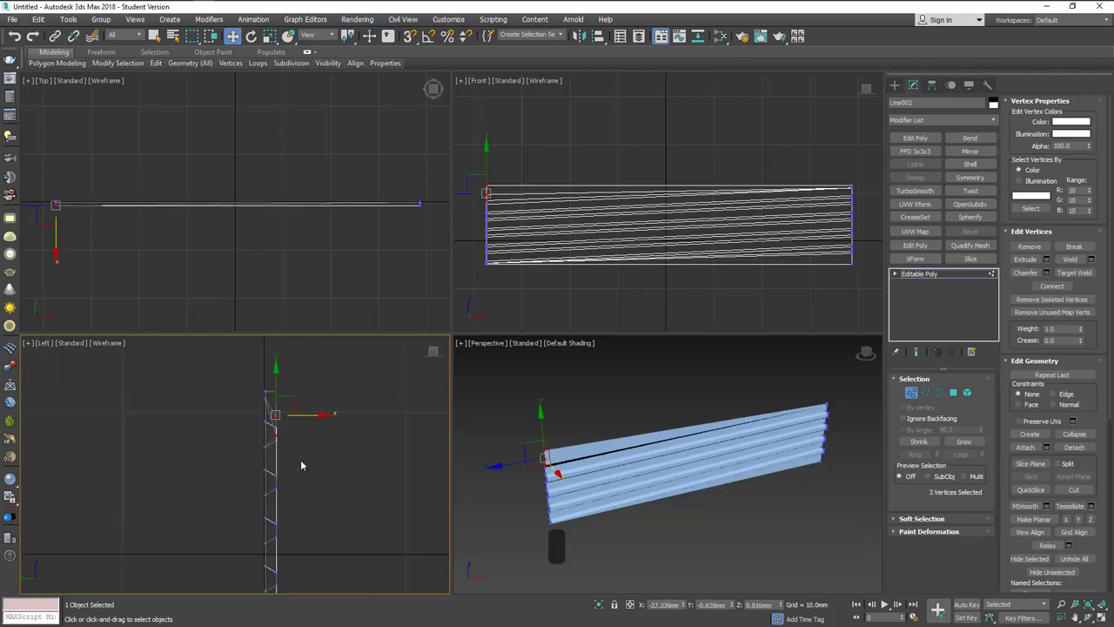
{"action": "middle_click_drag", "start_coordinate": [318, 499], "coordinate": [324, 435]}
{"action": "scroll", "coordinate": [301, 498], "scroll_direction": "up", "scroll_amount": 6}
{"action": "scroll", "coordinate": [301, 497], "scroll_direction": "down", "scroll_amount": 5}
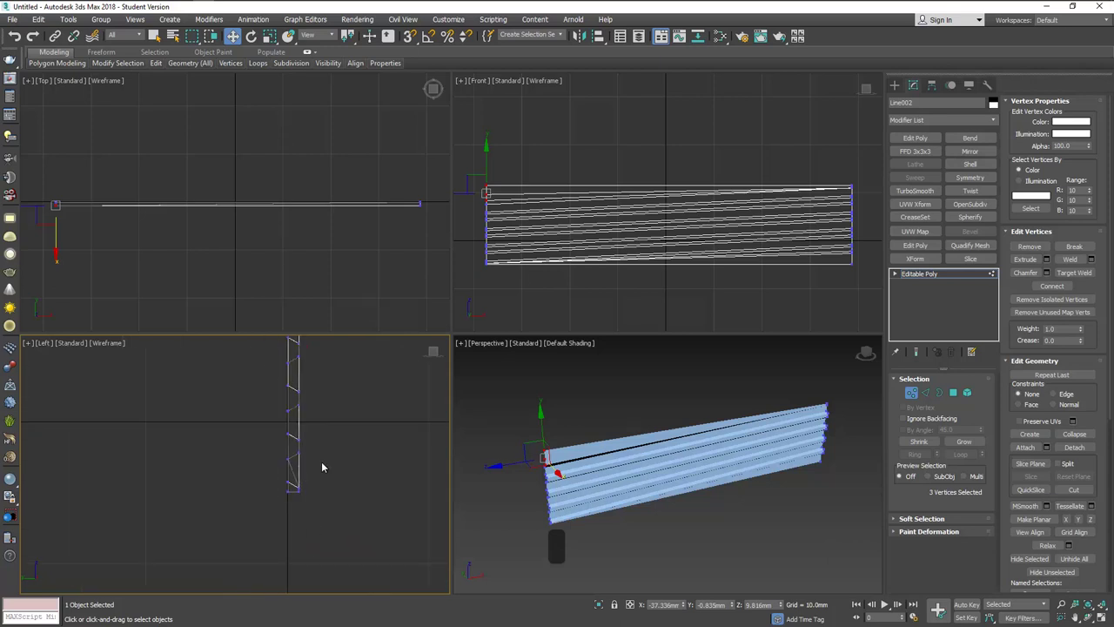
{"action": "middle_click_drag", "start_coordinate": [340, 404], "coordinate": [345, 499]}
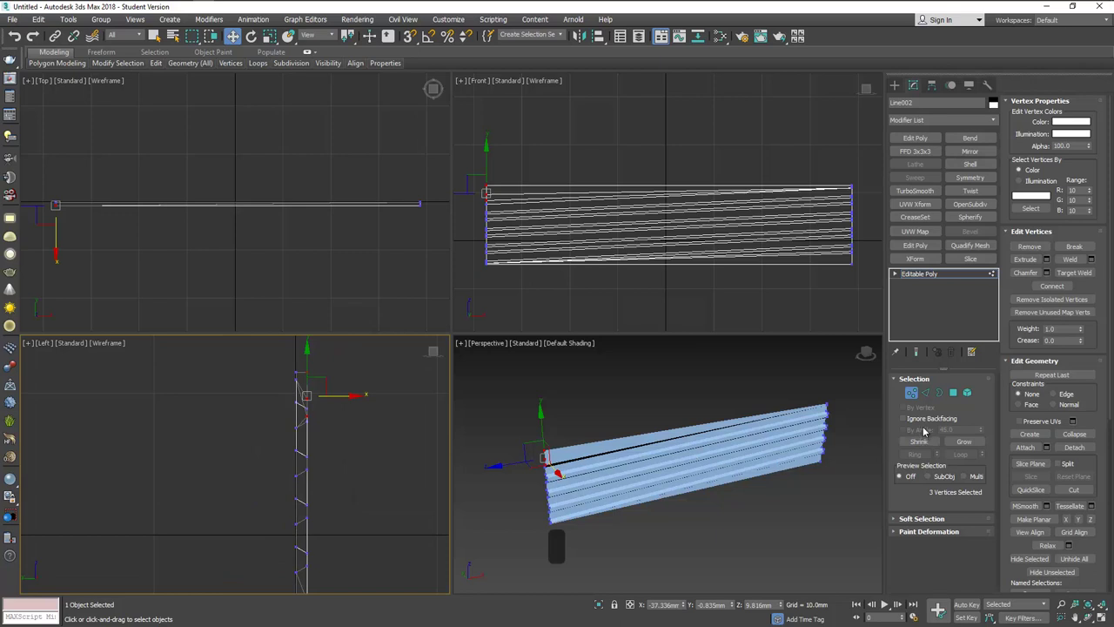
{"action": "left_click", "coordinate": [911, 392]}
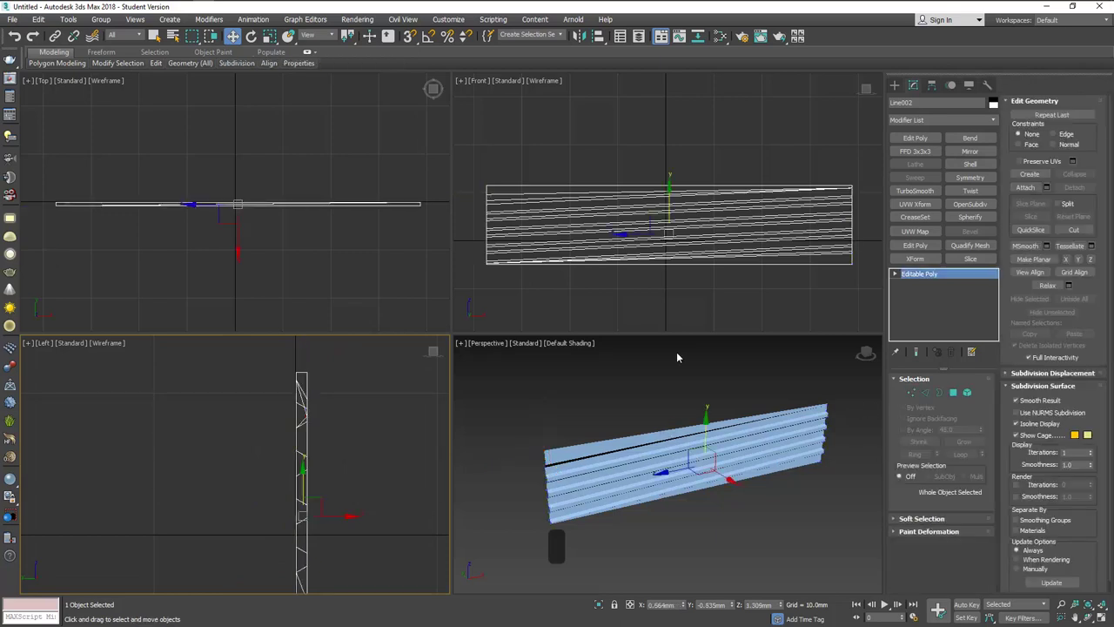
Select all the lengthwise edges across the panel and connect them with 23 segments
{"action": "left_click", "coordinate": [929, 393]}
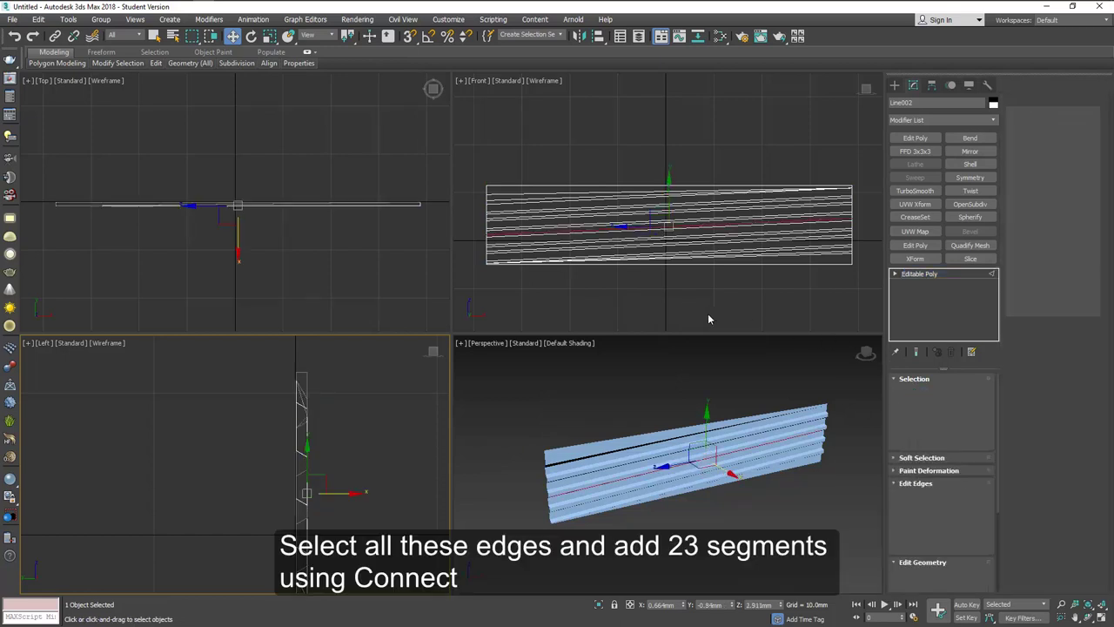
{"action": "left_click_drag", "start_coordinate": [691, 187], "coordinate": [709, 295]}
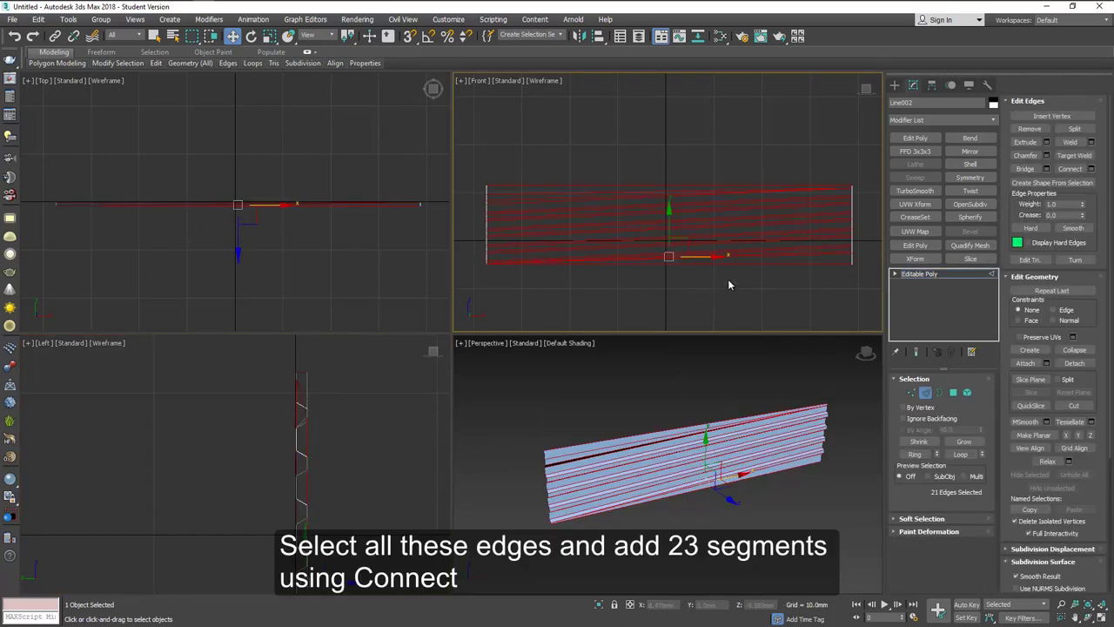
{"action": "left_click", "coordinate": [1093, 171]}
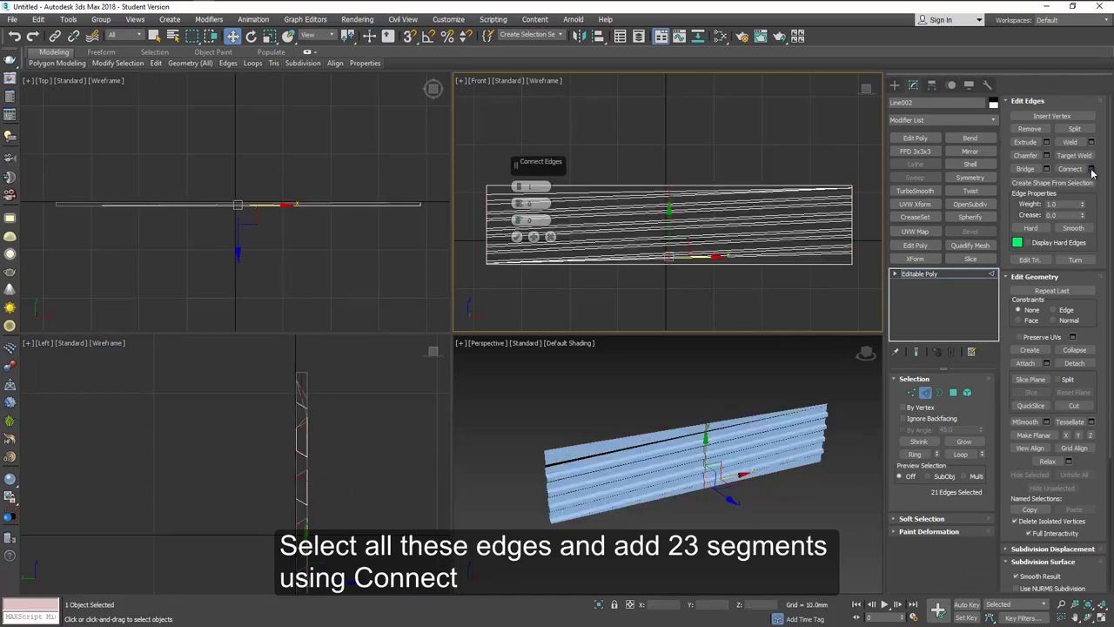
{"action": "double_click", "coordinate": [531, 187]}
{"action": "type", "text": "23"}
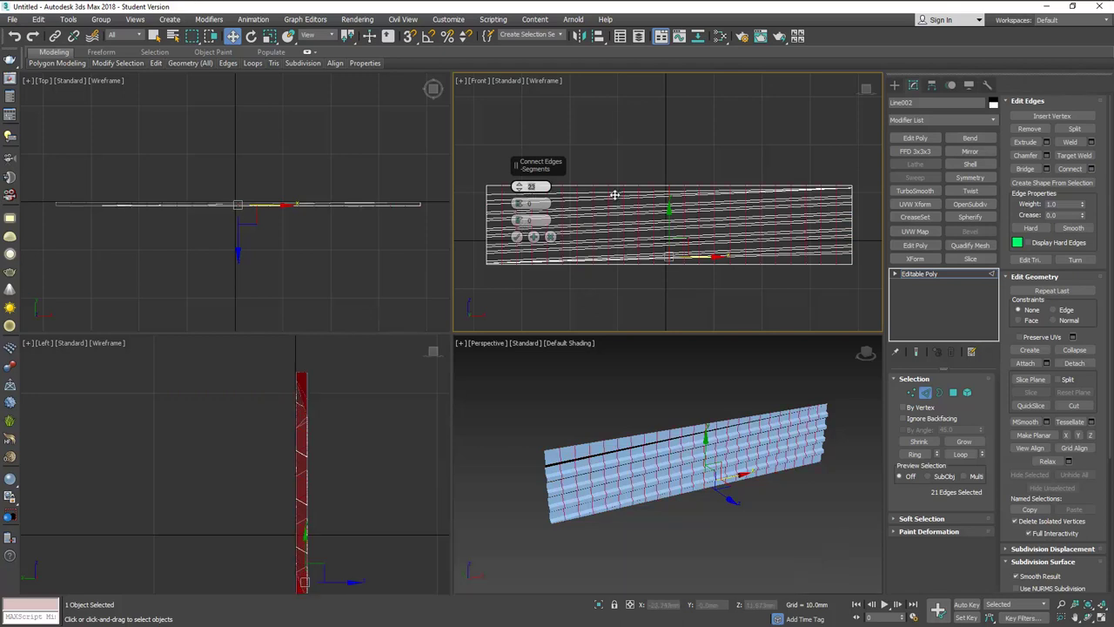
{"action": "left_click", "coordinate": [670, 193]}
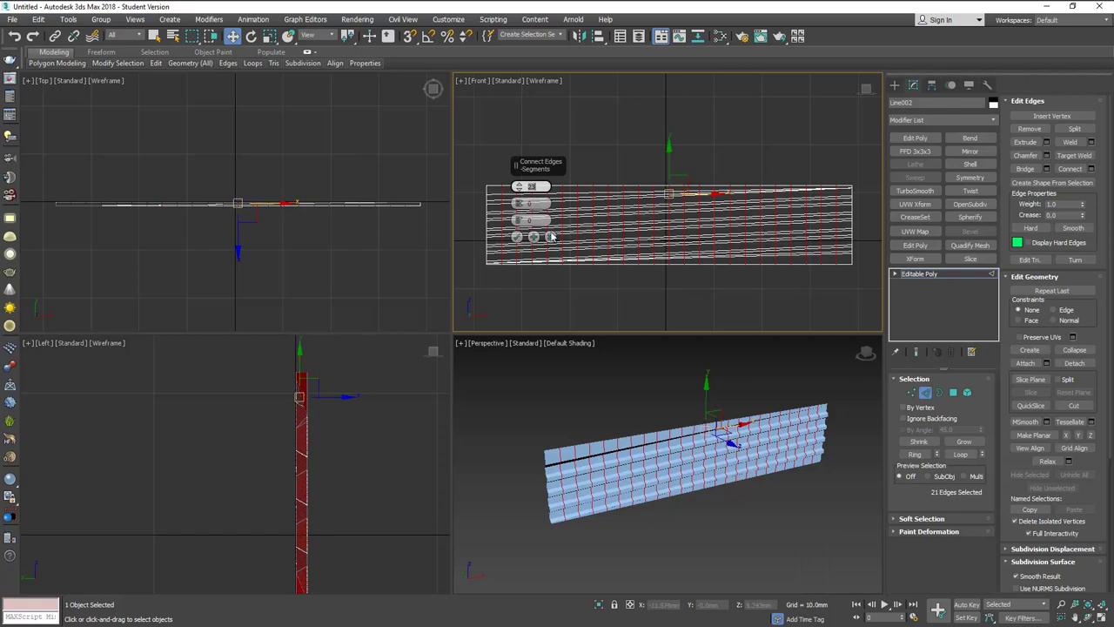
{"action": "left_click", "coordinate": [516, 236]}
{"action": "key", "text": "2"}
Select all the panel's polygons in an enlarged perspective view and clear all their smoothing groups
{"action": "left_click", "coordinate": [713, 502]}
{"action": "key", "text": "alt+w"}
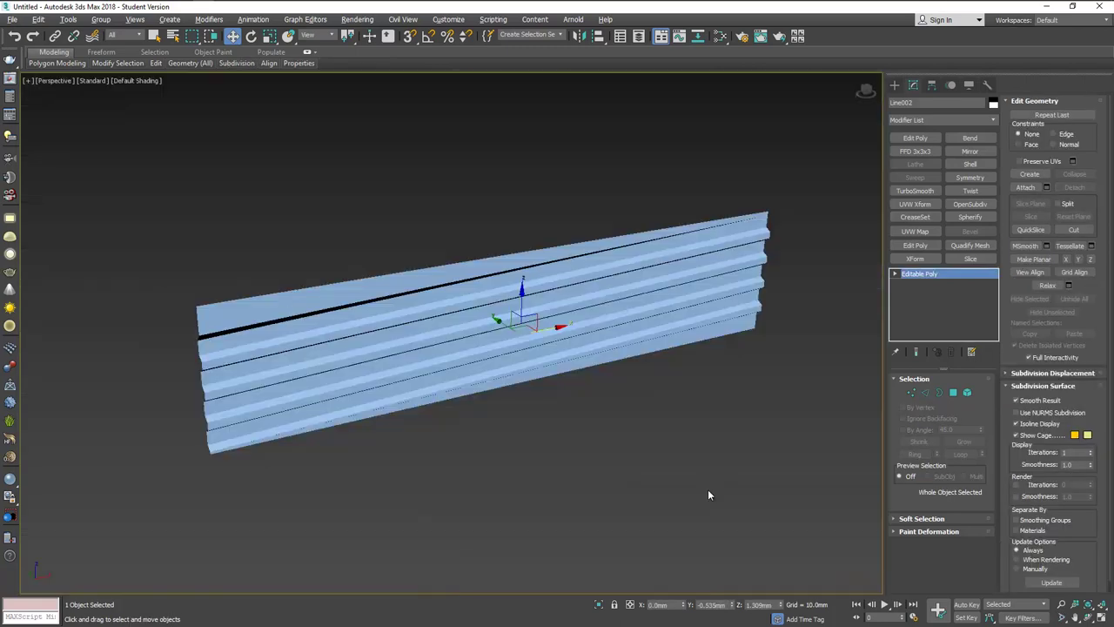
{"action": "mouse_move", "coordinate": [624, 384]}
{"action": "middle_mouse_down", "text": "alt"}
{"action": "mouse_move", "coordinate": [636, 371]}
{"action": "mouse_move", "coordinate": [638, 386]}
{"action": "middle_mouse_up", "text": "alt"}
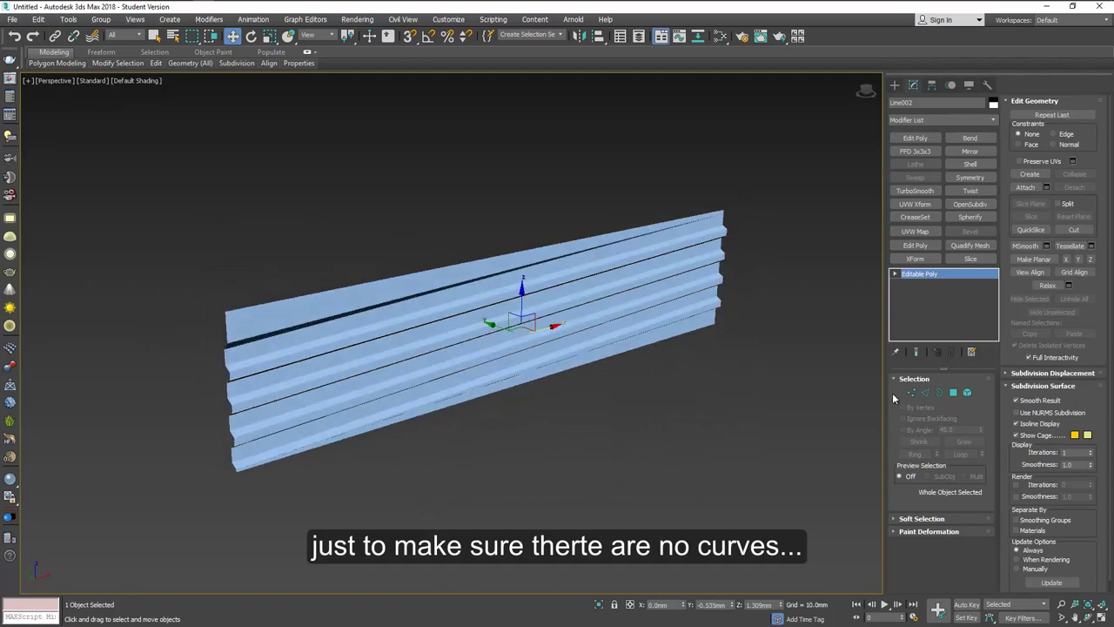
{"action": "left_click", "coordinate": [953, 393]}
{"action": "left_click_drag", "start_coordinate": [198, 188], "coordinate": [801, 486]}
{"action": "left_click", "coordinate": [1073, 162]}
{"action": "left_click", "coordinate": [952, 395]}
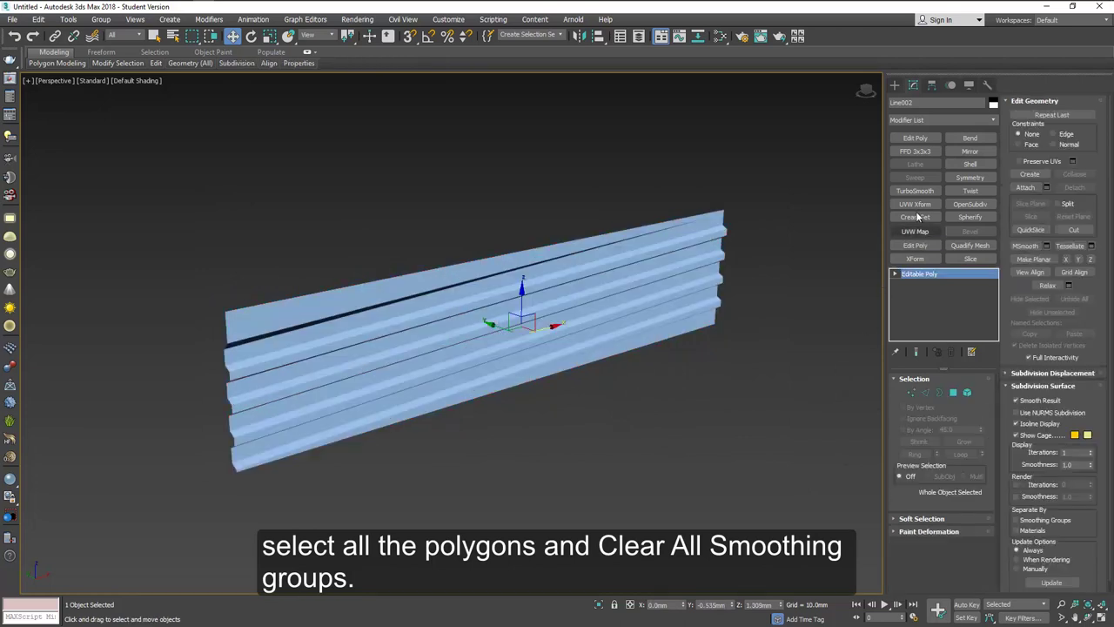
Apply a Bend modifier to the panel with direction 90, bend axis X and angle -360
{"action": "left_click", "coordinate": [970, 138]}
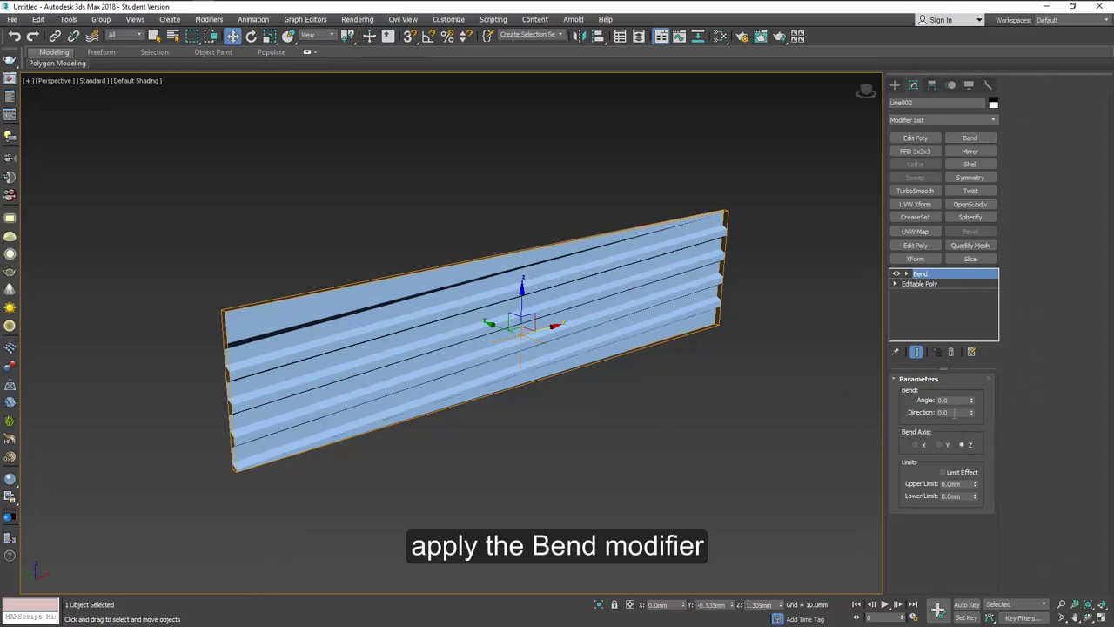
{"action": "left_click_drag", "start_coordinate": [958, 412], "coordinate": [924, 424]}
{"action": "type", "text": "90"}
{"action": "key", "text": "Return"}
{"action": "left_click", "coordinate": [915, 445]}
{"action": "left_click_drag", "start_coordinate": [972, 401], "coordinate": [982, 374]}
{"action": "type", "text": "-360"}
{"action": "key", "text": "Return"}
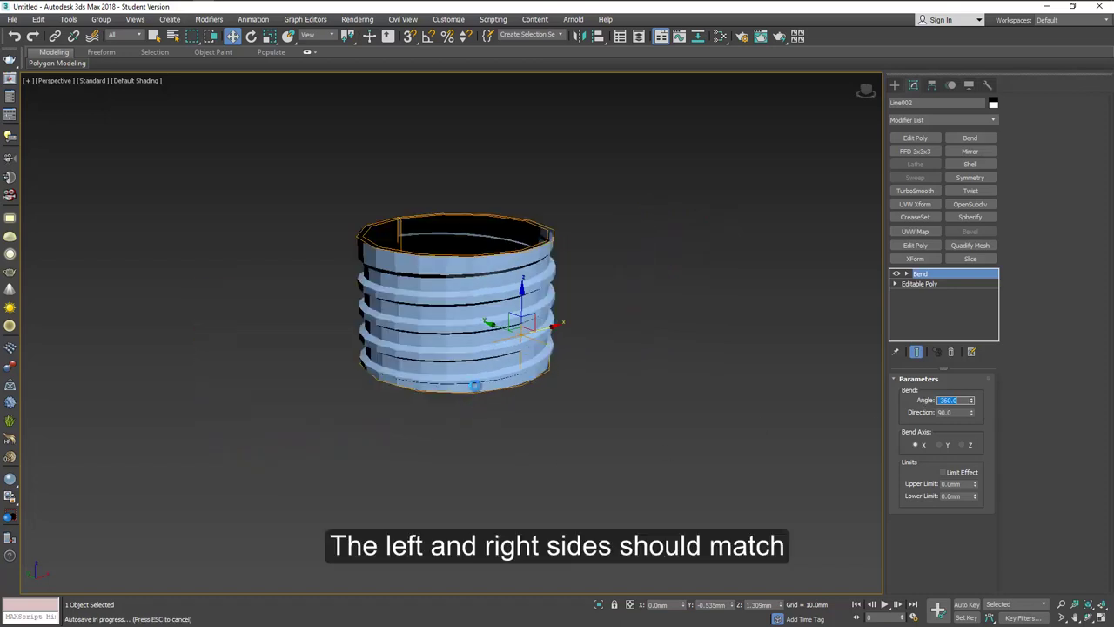
Show the bent ring's seam in Hidden Line shading and convert the ring to an Editable Poly
{"action": "scroll", "coordinate": [467, 368], "scroll_direction": "up", "scroll_amount": 4}
{"action": "middle_click_drag", "start_coordinate": [462, 403], "coordinate": [664, 366], "text": "alt"}
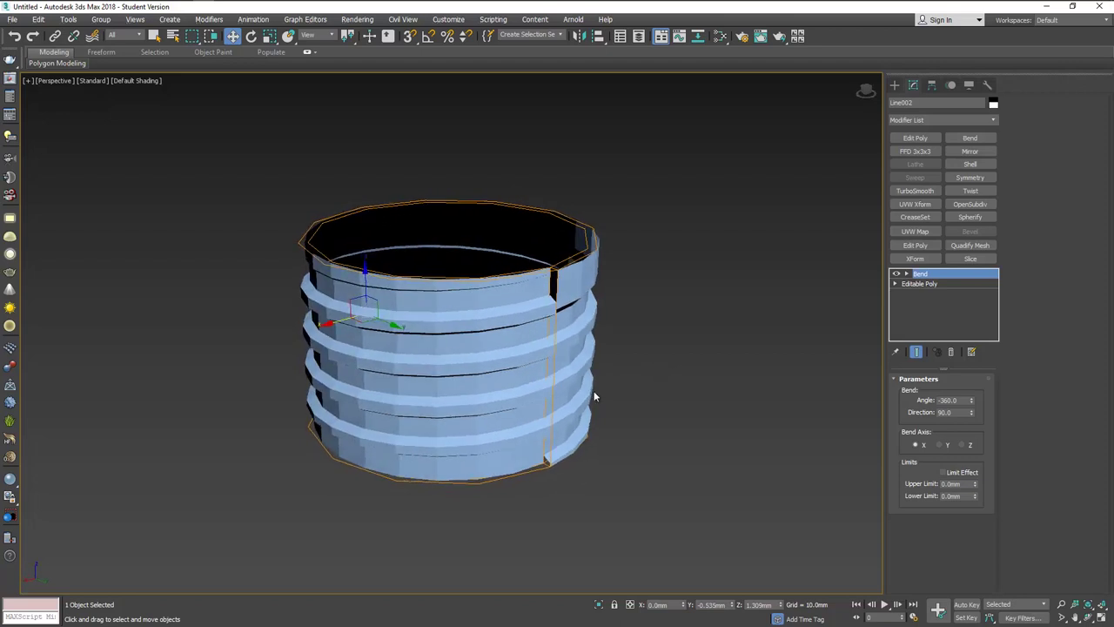
{"action": "middle_click_drag", "start_coordinate": [592, 386], "coordinate": [563, 380], "text": "alt"}
{"action": "left_click", "coordinate": [139, 81]}
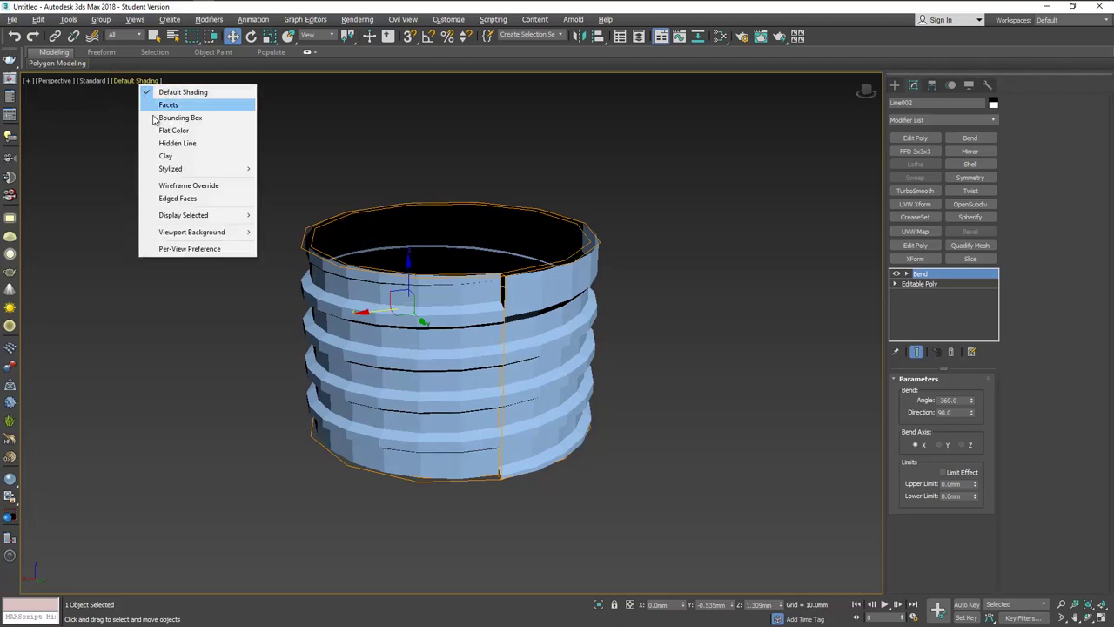
{"action": "left_click", "coordinate": [164, 141]}
{"action": "mouse_move", "coordinate": [504, 335]}
{"action": "middle_mouse_down", "text": "alt"}
{"action": "mouse_move", "coordinate": [537, 357]}
{"action": "mouse_move", "coordinate": [540, 340]}
{"action": "middle_mouse_up", "text": "alt"}
{"action": "right_click", "coordinate": [523, 280]}
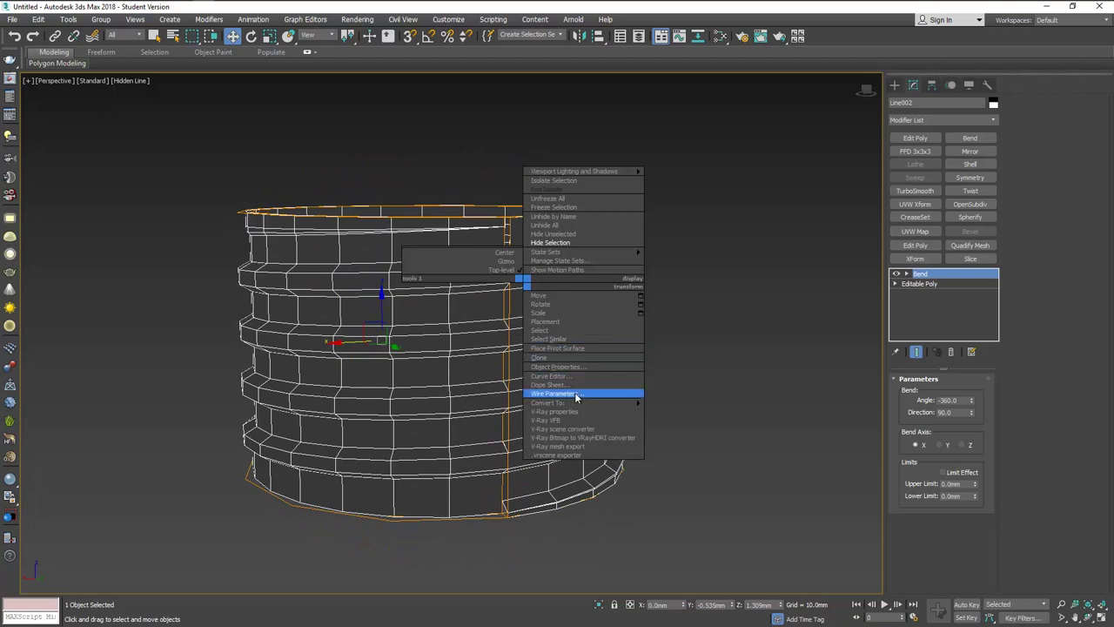
{"action": "left_click", "coordinate": [656, 409]}
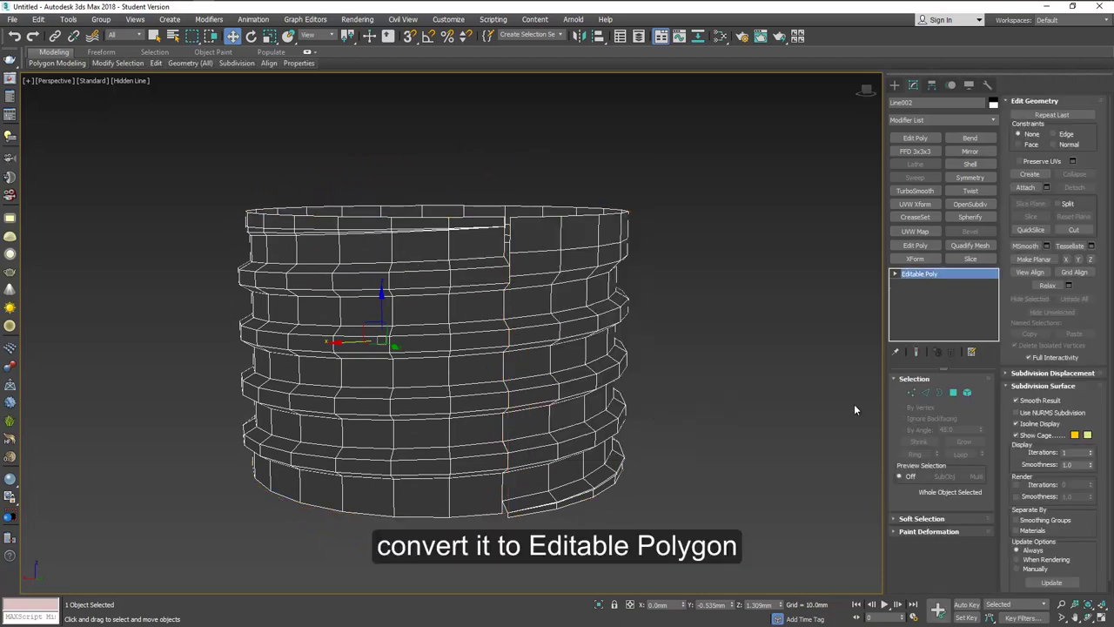
Select all vertices along the ring's vertical seam and weld them with a 0.1 mm threshold
{"action": "left_click", "coordinate": [912, 392]}
{"action": "middle_click_drag", "start_coordinate": [546, 415], "coordinate": [525, 468], "text": "alt"}
{"action": "left_click_drag", "start_coordinate": [447, 392], "coordinate": [488, 447]}
{"action": "middle_click_drag", "start_coordinate": [510, 425], "coordinate": [491, 283], "text": "alt"}
{"action": "scroll", "coordinate": [492, 310], "scroll_direction": "up", "scroll_amount": 3}
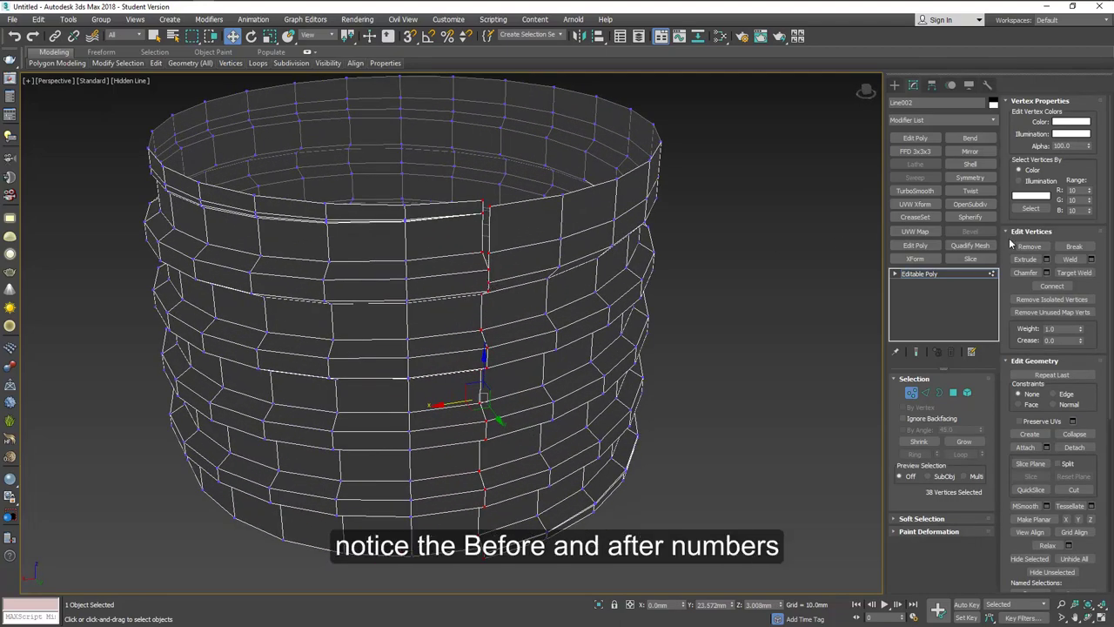
{"action": "left_click", "coordinate": [1046, 259]}
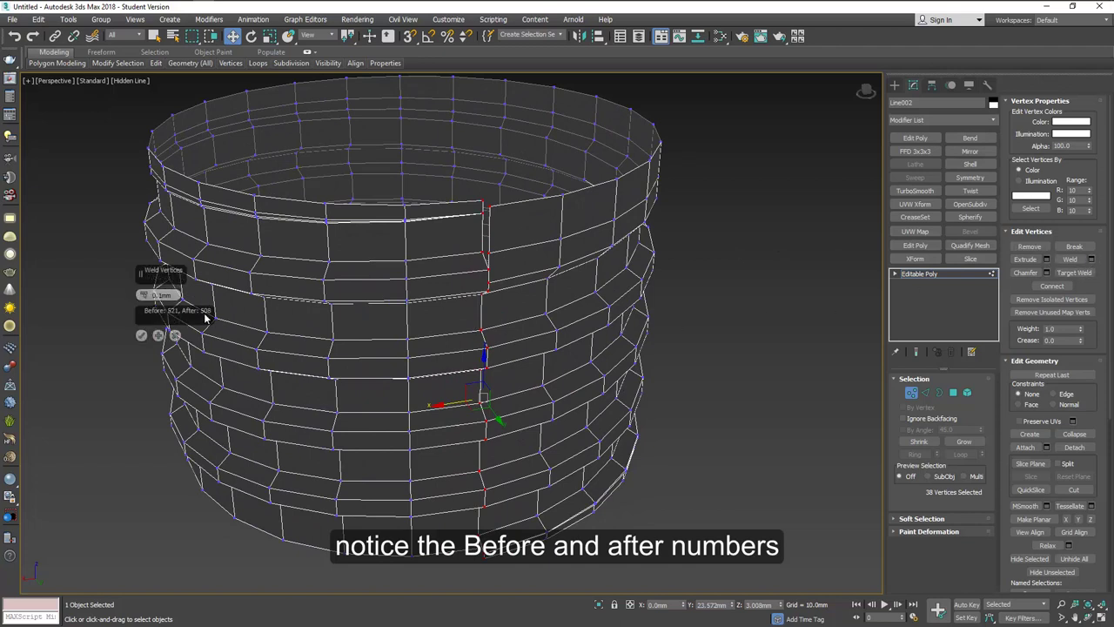
{"action": "left_click", "coordinate": [141, 337]}
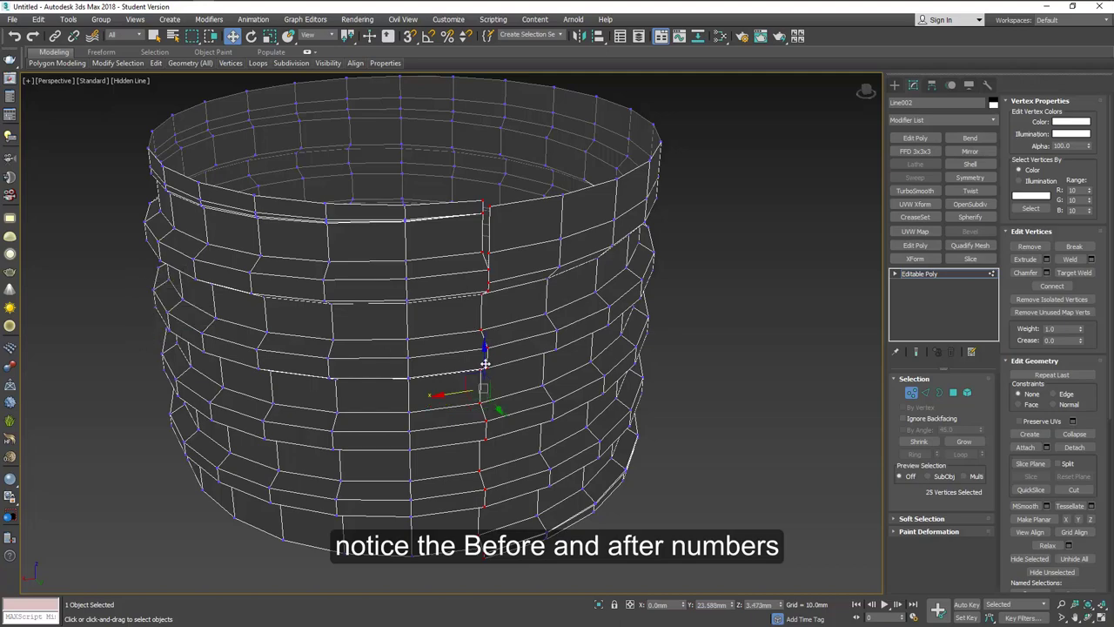
Target-weld two unmerged vertices at the seam's upper end, one on the rim and one below, onto their right-hand neighbours
{"action": "left_click", "coordinate": [482, 259]}
{"action": "scroll", "coordinate": [484, 261], "scroll_direction": "up", "scroll_amount": 4}
{"action": "middle_click_drag", "start_coordinate": [487, 248], "coordinate": [486, 202], "text": "alt"}
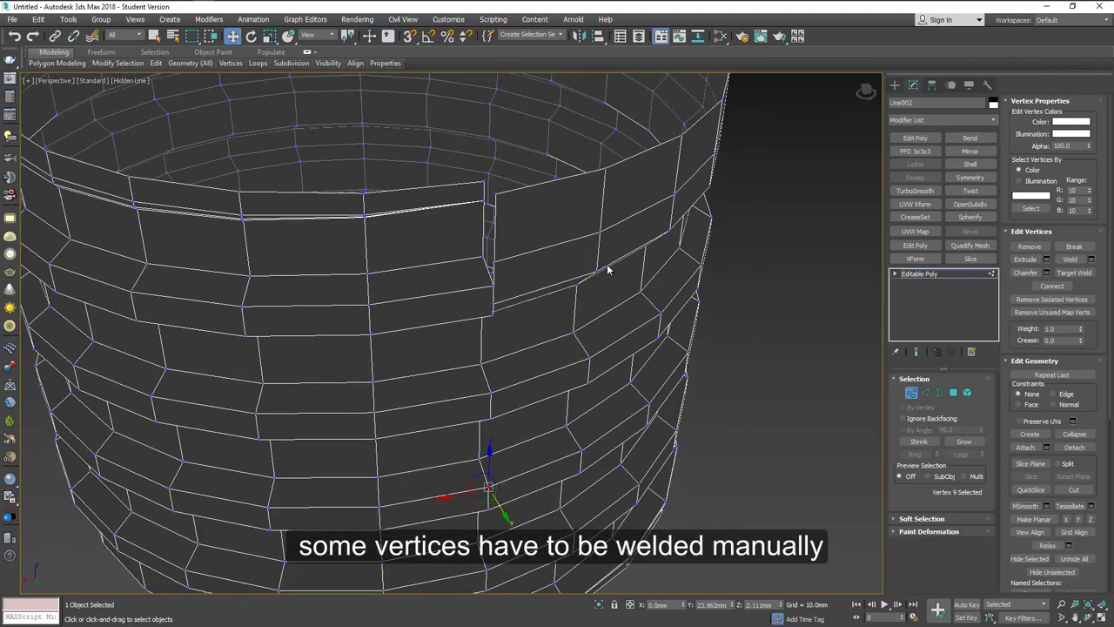
{"action": "left_click", "coordinate": [1074, 273]}
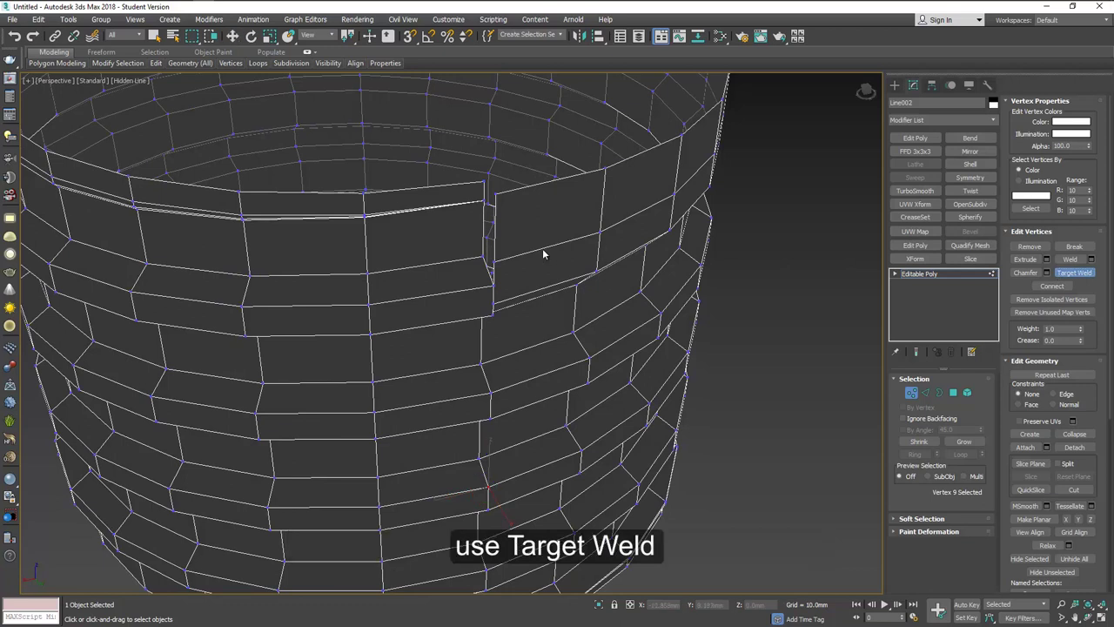
{"action": "left_click", "coordinate": [493, 264]}
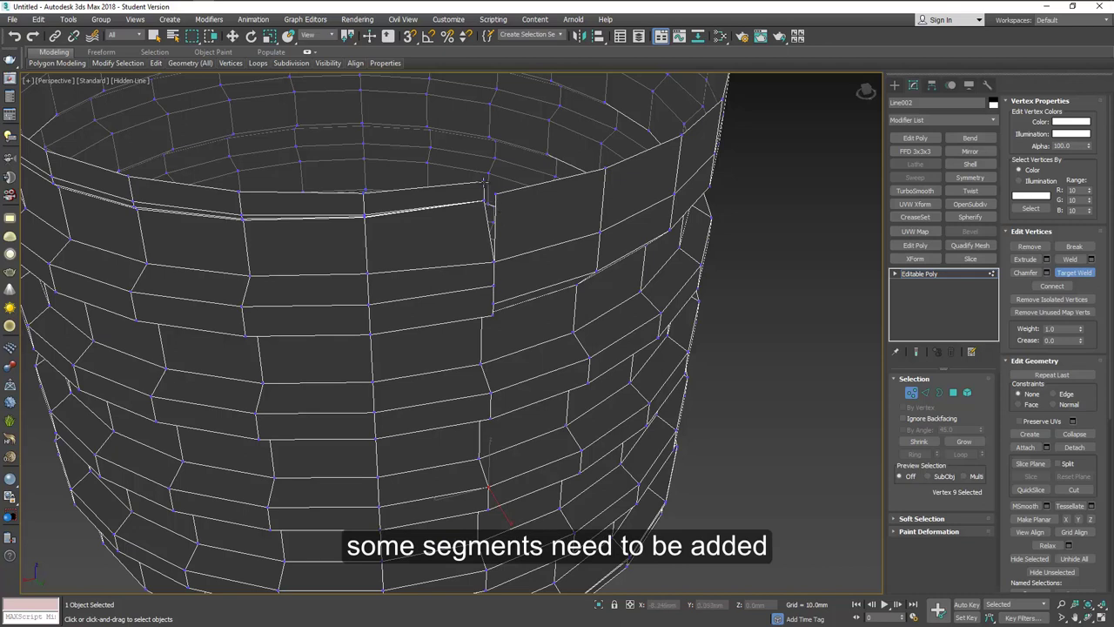
{"action": "left_click", "coordinate": [494, 192]}
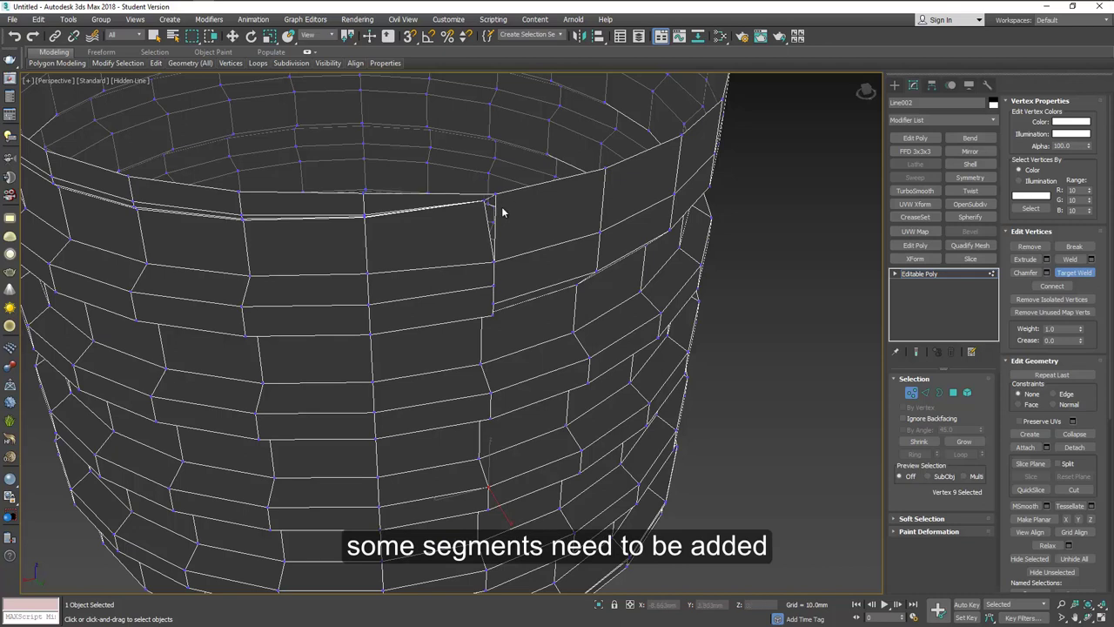
Cut an edge from the rim vertex right of the seam to the seam edge, level with the loose vertex below the rim
{"action": "key", "text": "2"}
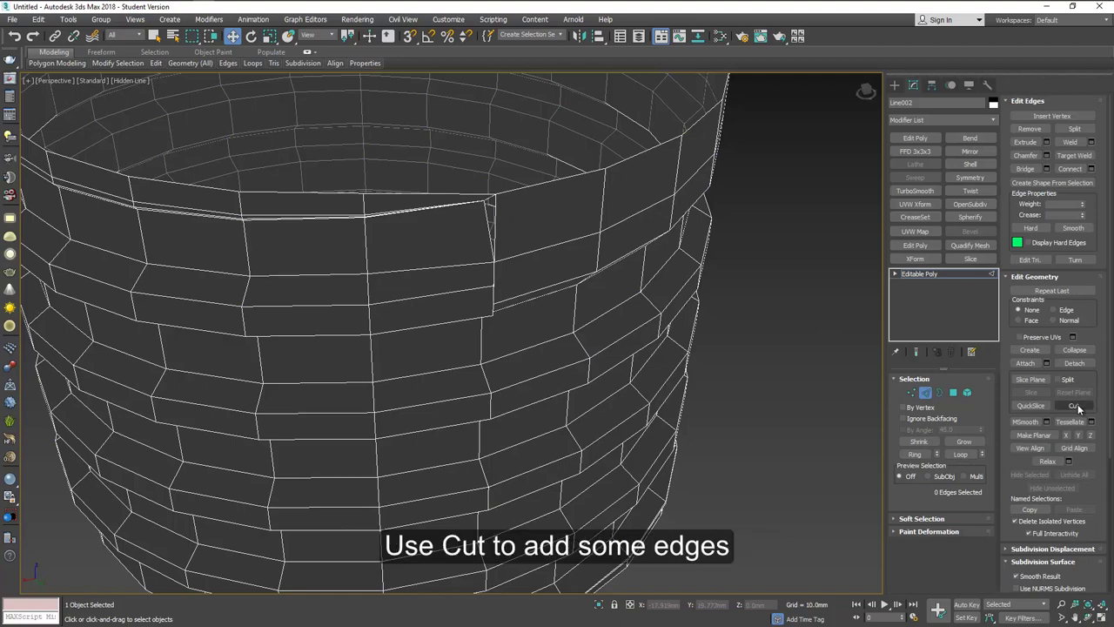
{"action": "key", "text": "alt+c"}
{"action": "middle_click_drag", "start_coordinate": [541, 268], "coordinate": [472, 264], "text": "alt"}
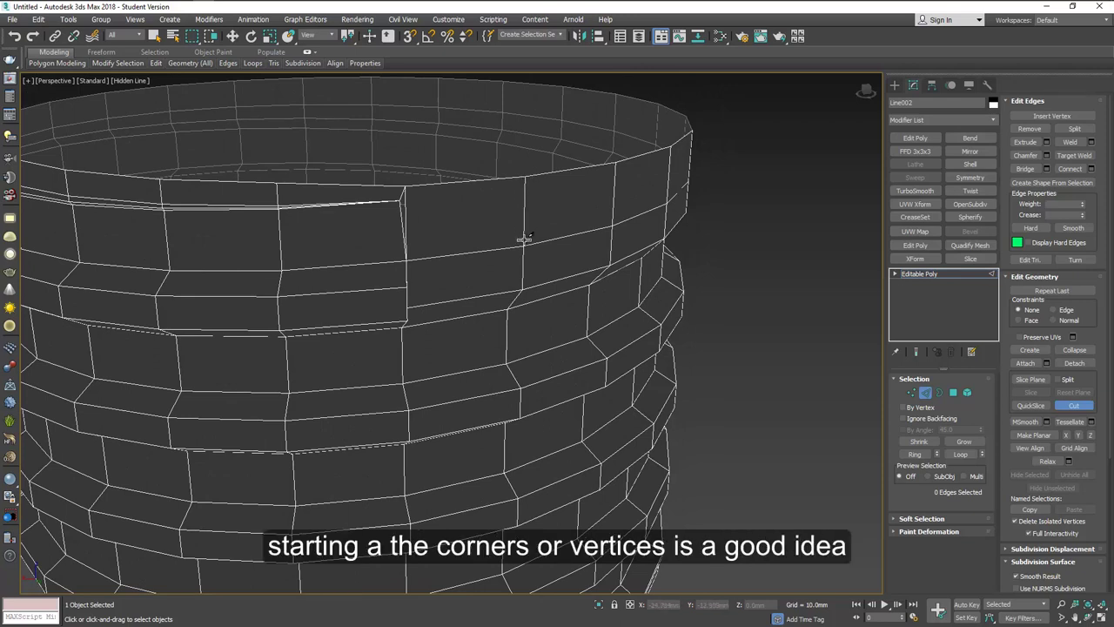
{"action": "left_click", "coordinate": [524, 179]}
{"action": "left_click", "coordinate": [406, 202]}
{"action": "right_click", "coordinate": [420, 223]}
{"action": "middle_click_drag", "start_coordinate": [420, 223], "coordinate": [430, 230], "text": "alt"}
{"action": "right_click", "coordinate": [681, 268]}
Target-weld the loose seam vertex just below the rim onto the end vertex of the new cut
{"action": "left_click", "coordinate": [910, 393]}
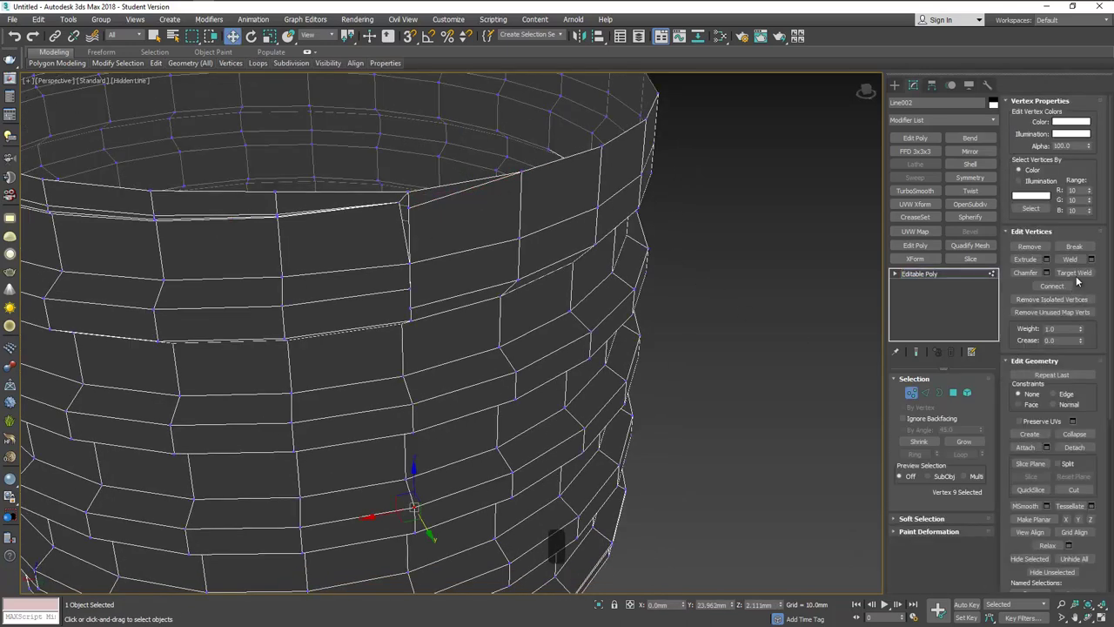
{"action": "left_click", "coordinate": [1074, 272]}
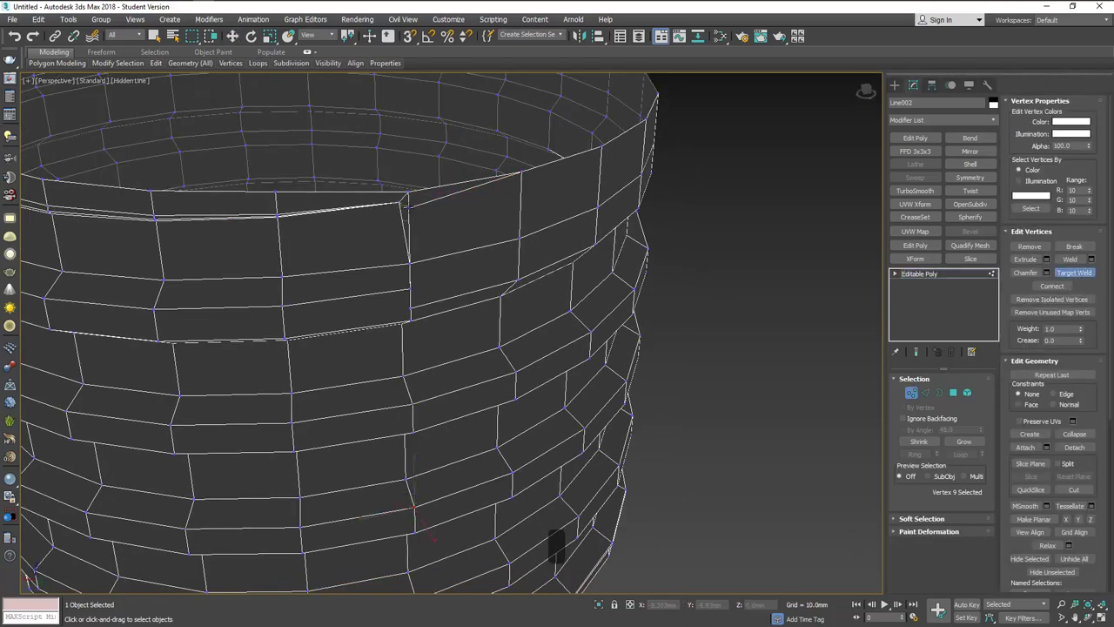
{"action": "left_click", "coordinate": [406, 203]}
{"action": "mouse_move", "coordinate": [422, 226]}
{"action": "middle_mouse_down", "text": "alt"}
{"action": "mouse_move", "coordinate": [417, 216]}
{"action": "mouse_move", "coordinate": [432, 214]}
{"action": "mouse_move", "coordinate": [425, 222]}
{"action": "middle_mouse_up", "text": "alt"}
{"action": "key", "text": "w"}
Cut a second edge from the upper crest vertex right of the seam to the seam edge, level with the left side's crest line
{"action": "left_click", "coordinate": [925, 393]}
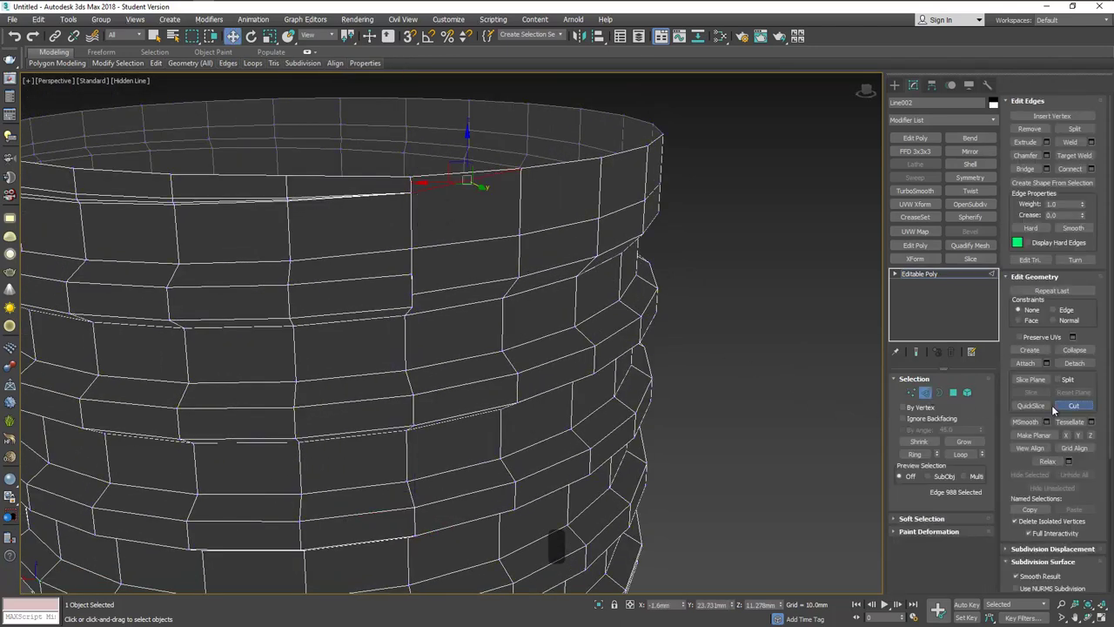
{"action": "left_click", "coordinate": [1055, 406]}
{"action": "middle_click_drag", "start_coordinate": [518, 276], "coordinate": [497, 266], "text": "alt"}
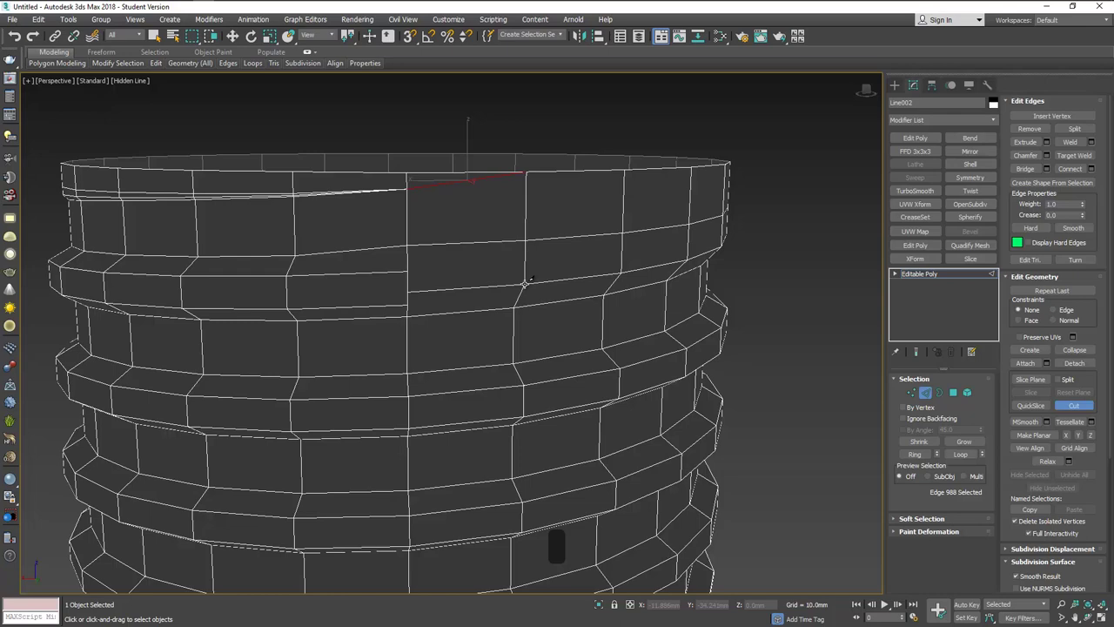
{"action": "left_click", "coordinate": [526, 283]}
{"action": "left_click", "coordinate": [409, 276]}
{"action": "middle_click_drag", "start_coordinate": [415, 276], "coordinate": [443, 287], "text": "alt"}
{"action": "key", "text": "w"}
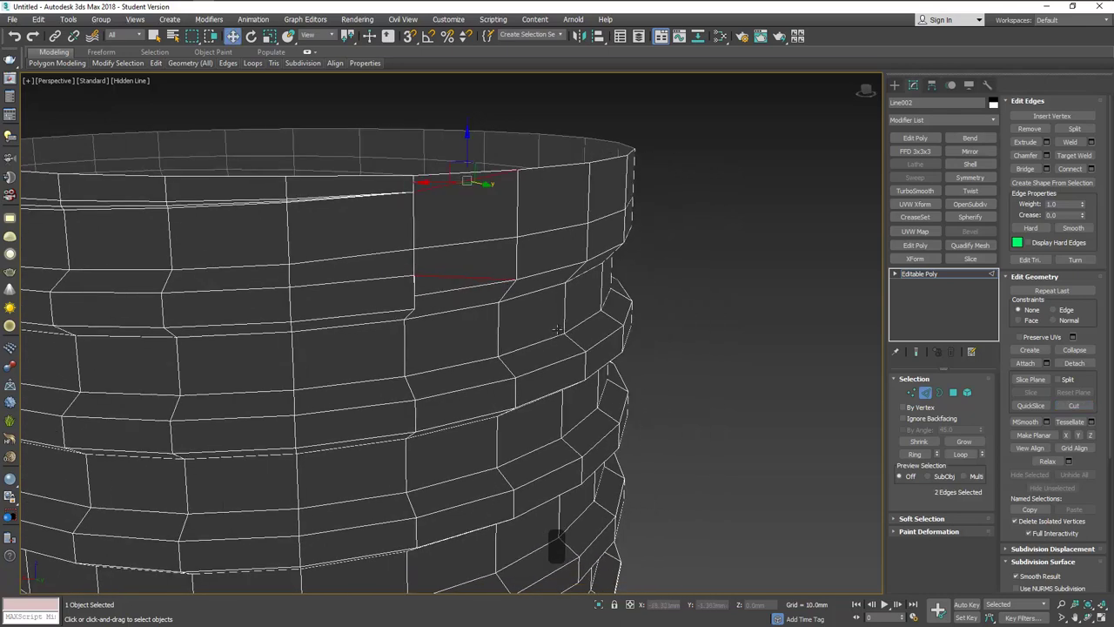
Target-weld the open seam vertex under the lower cut at the upper end, and nudge one seam vertex to check it
{"action": "left_click", "coordinate": [914, 391]}
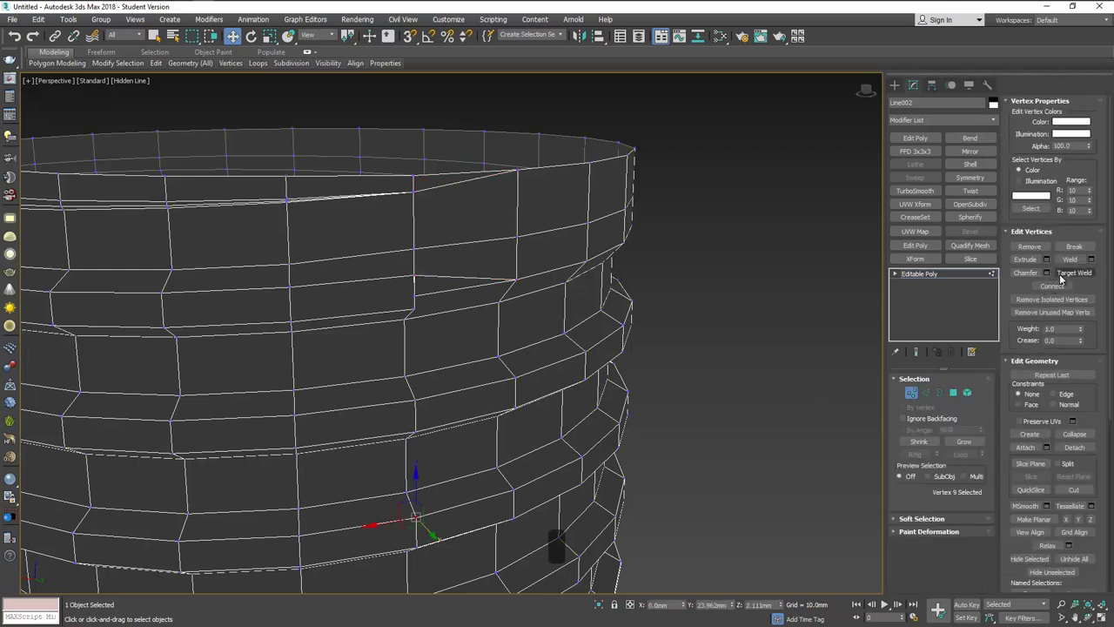
{"action": "left_click", "coordinate": [1067, 274]}
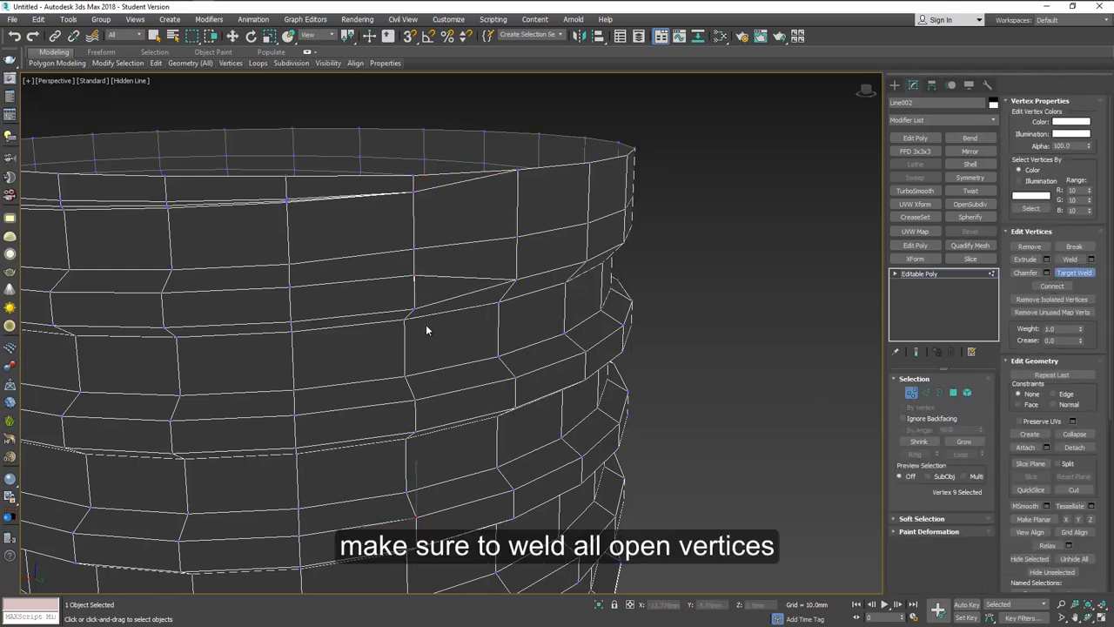
{"action": "mouse_move", "coordinate": [428, 326]}
{"action": "middle_mouse_down", "text": "alt"}
{"action": "mouse_move", "coordinate": [448, 323]}
{"action": "mouse_move", "coordinate": [429, 323]}
{"action": "mouse_move", "coordinate": [415, 296]}
{"action": "mouse_move", "coordinate": [436, 331]}
{"action": "middle_mouse_up", "text": "alt"}
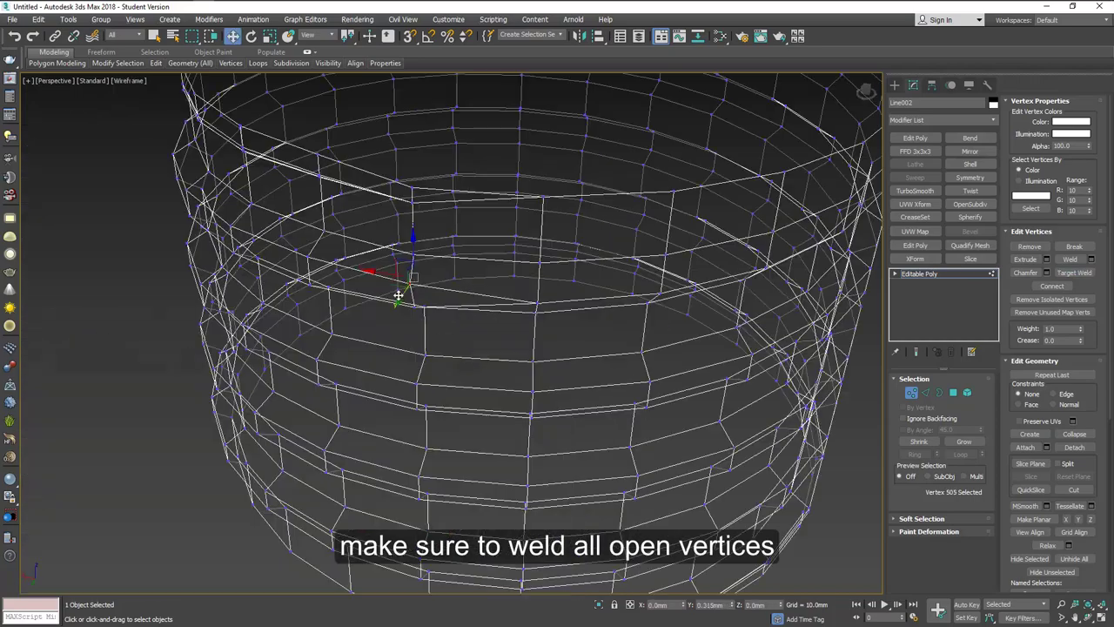
{"action": "left_click_drag", "start_coordinate": [404, 283], "coordinate": [397, 283]}
At the seam's lower end, cut an edge across the last panel left of the seam, from its left vertical edge to the seam edge
{"action": "middle_click_drag", "start_coordinate": [409, 323], "coordinate": [422, 305], "text": "alt"}
{"action": "middle_click_drag", "start_coordinate": [433, 353], "coordinate": [436, 185]}
{"action": "middle_click_drag", "start_coordinate": [454, 395], "coordinate": [500, 367], "text": "alt"}
{"action": "key", "text": "2"}
{"action": "key", "text": "alt+c"}
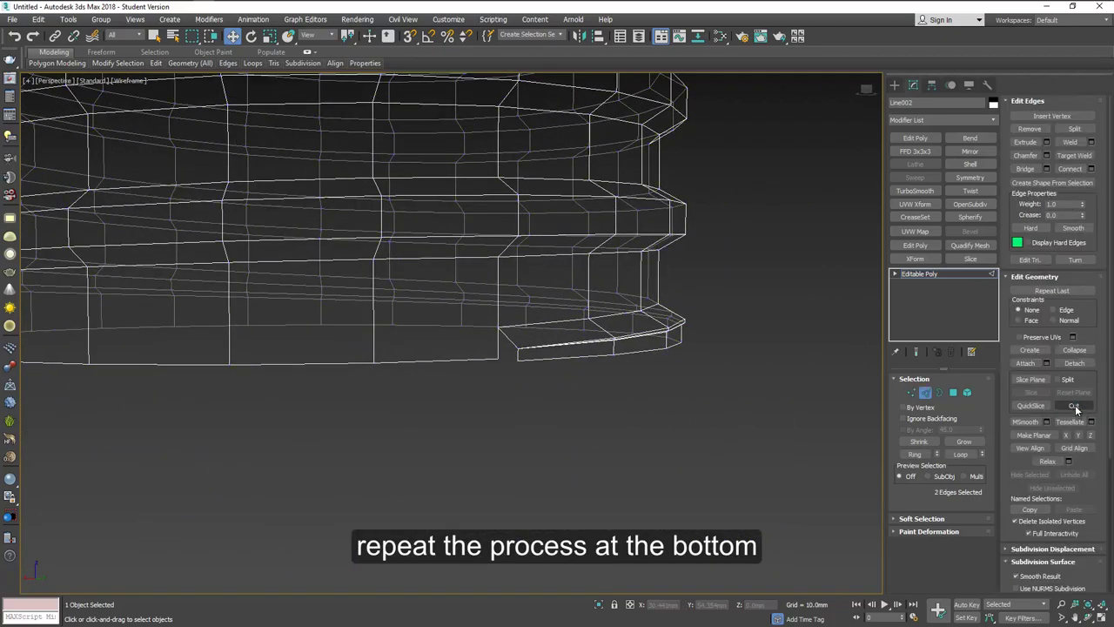
{"action": "left_click", "coordinate": [374, 351]}
{"action": "left_click", "coordinate": [497, 346]}
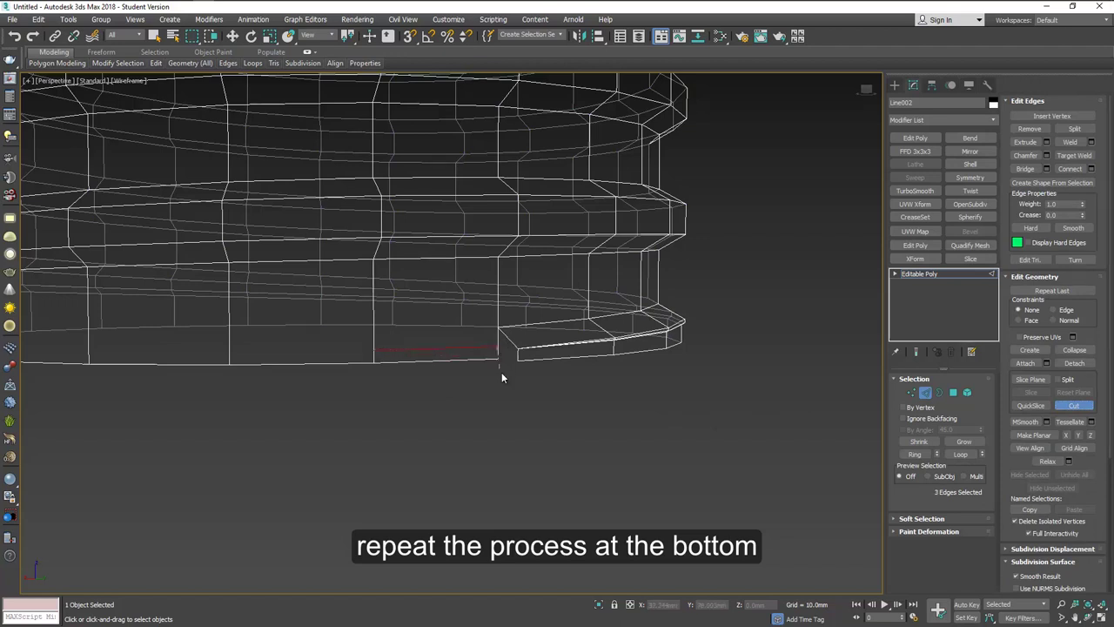
From the new cut's left end, cut one edge to the seam's thread corner and another to the next bottom-rim vertex on the left
{"action": "left_click", "coordinate": [375, 349]}
{"action": "left_click", "coordinate": [498, 327]}
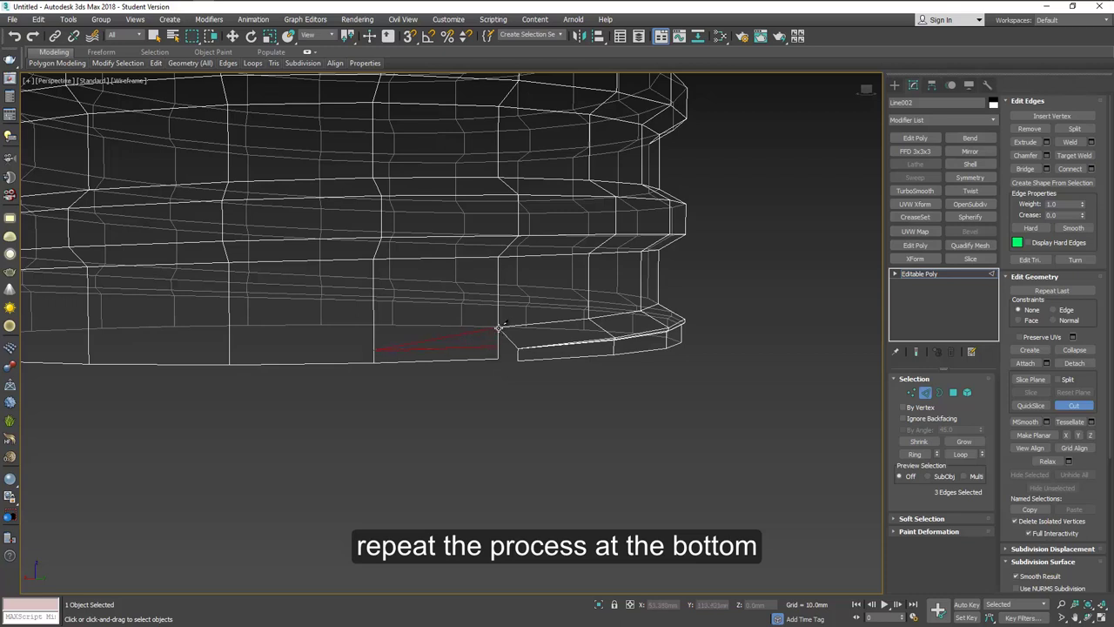
{"action": "left_click", "coordinate": [374, 349]}
{"action": "left_click", "coordinate": [229, 364]}
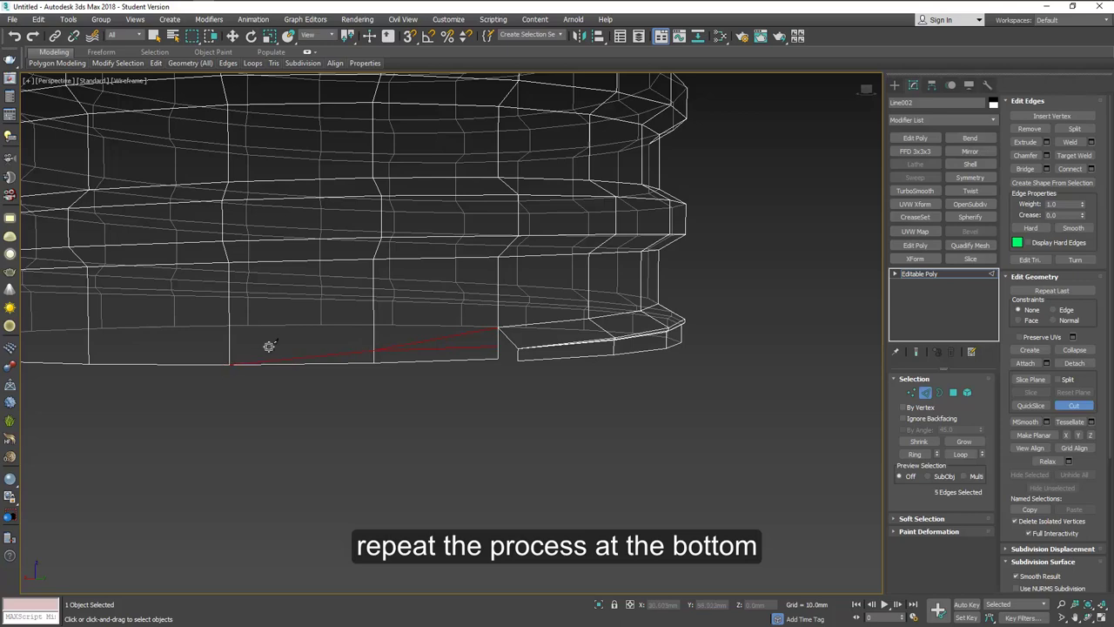
{"action": "right_click", "coordinate": [460, 375]}
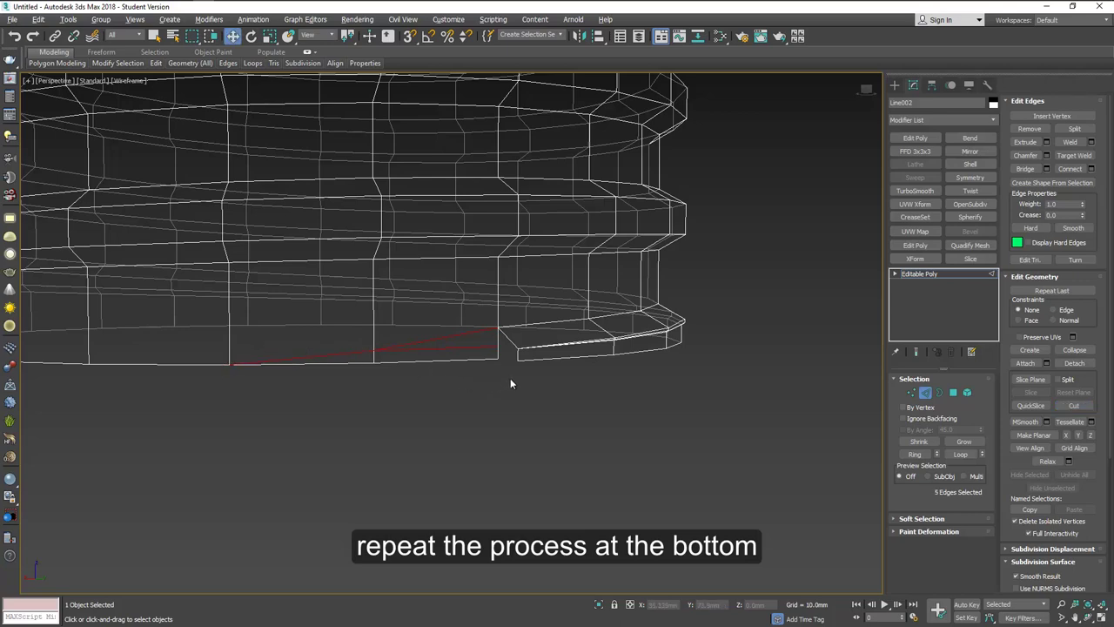
Target-weld the short open seam edge at the bottom rim onto the matching edge across the gap
{"action": "middle_click_drag", "start_coordinate": [512, 380], "coordinate": [559, 401], "text": "alt"}
{"action": "left_click", "coordinate": [794, 420]}
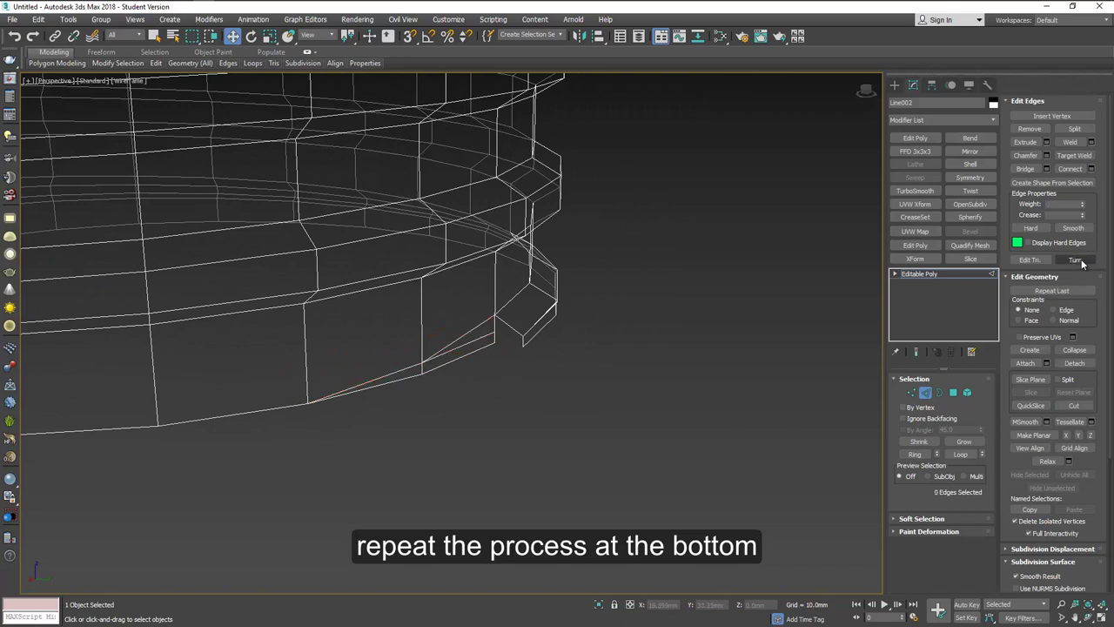
{"action": "left_click", "coordinate": [1075, 155]}
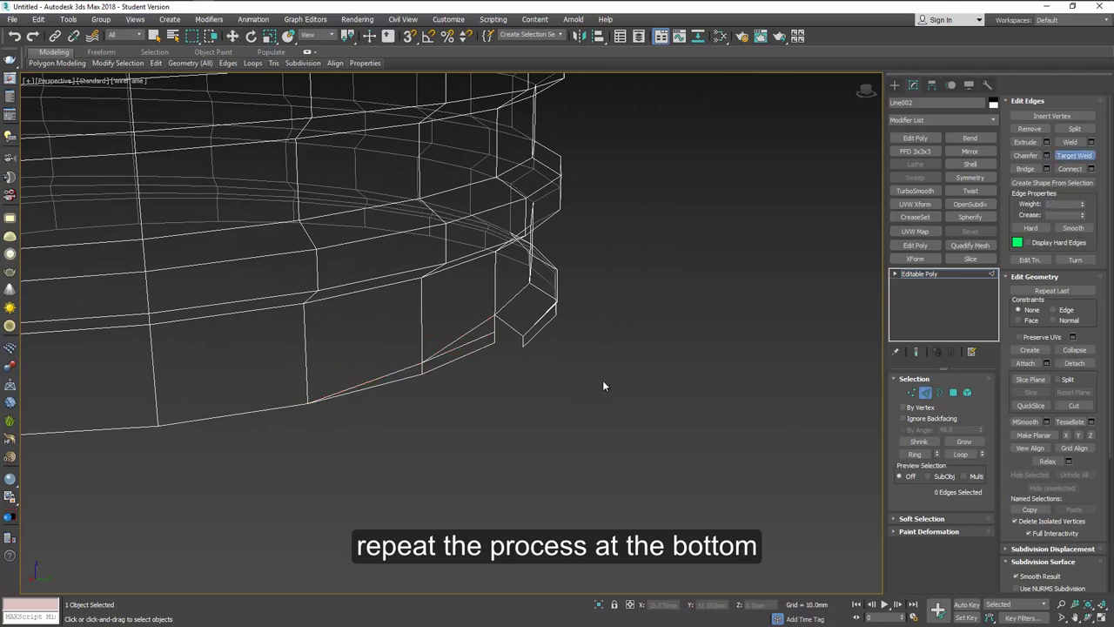
{"action": "left_click", "coordinate": [523, 338]}
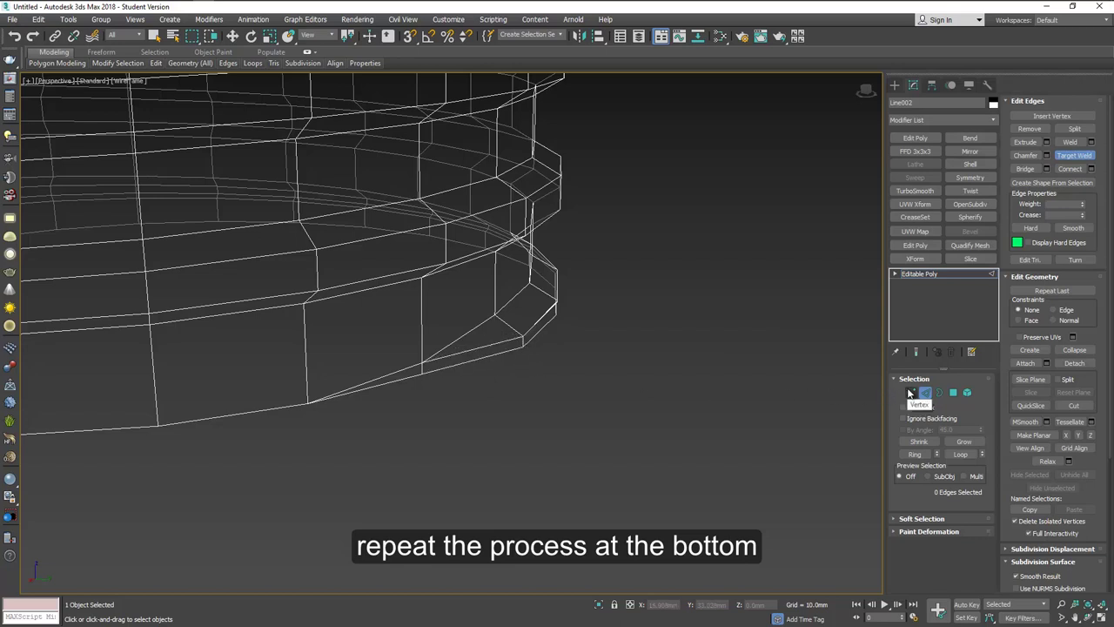
Check the vertices at the seam's lower end for open joints, leave vertex editing and return to the four-view layout
{"action": "left_click", "coordinate": [910, 392]}
{"action": "key", "text": "w"}
{"action": "left_click", "coordinate": [523, 346]}
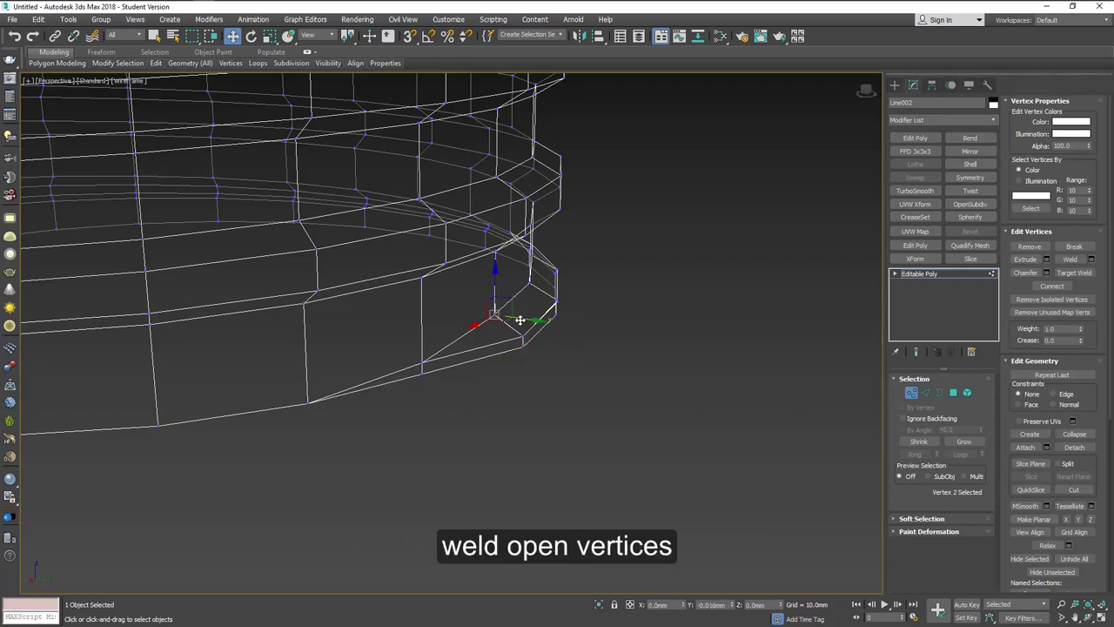
{"action": "left_click", "coordinate": [306, 403]}
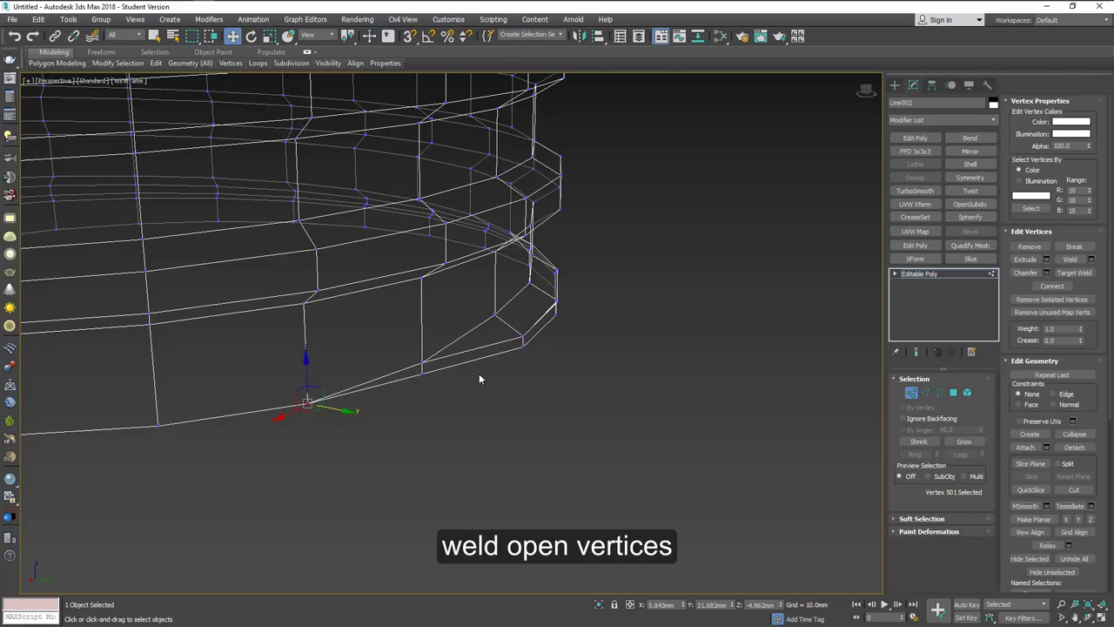
{"action": "scroll", "coordinate": [478, 373], "scroll_direction": "down", "scroll_amount": 5}
{"action": "middle_click_drag", "start_coordinate": [515, 386], "coordinate": [505, 411]}
{"action": "left_click", "coordinate": [910, 393]}
{"action": "key", "text": "alt+w"}
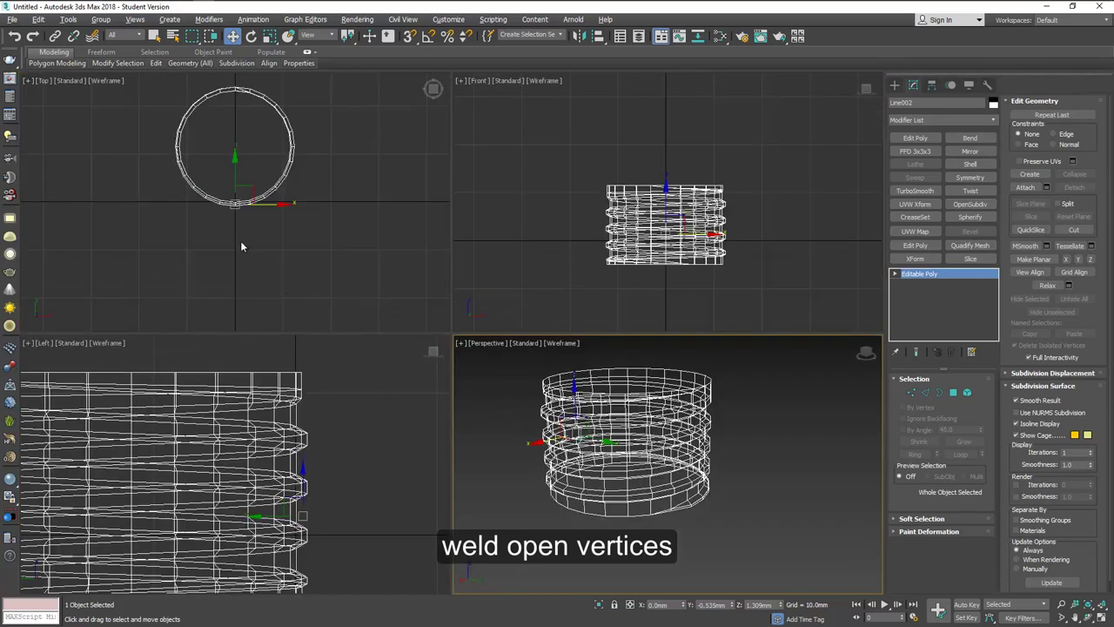
Select the ring's bottom border and extend it slightly downward in the Front view
{"action": "scroll", "coordinate": [268, 239], "scroll_direction": "up", "scroll_amount": 10}
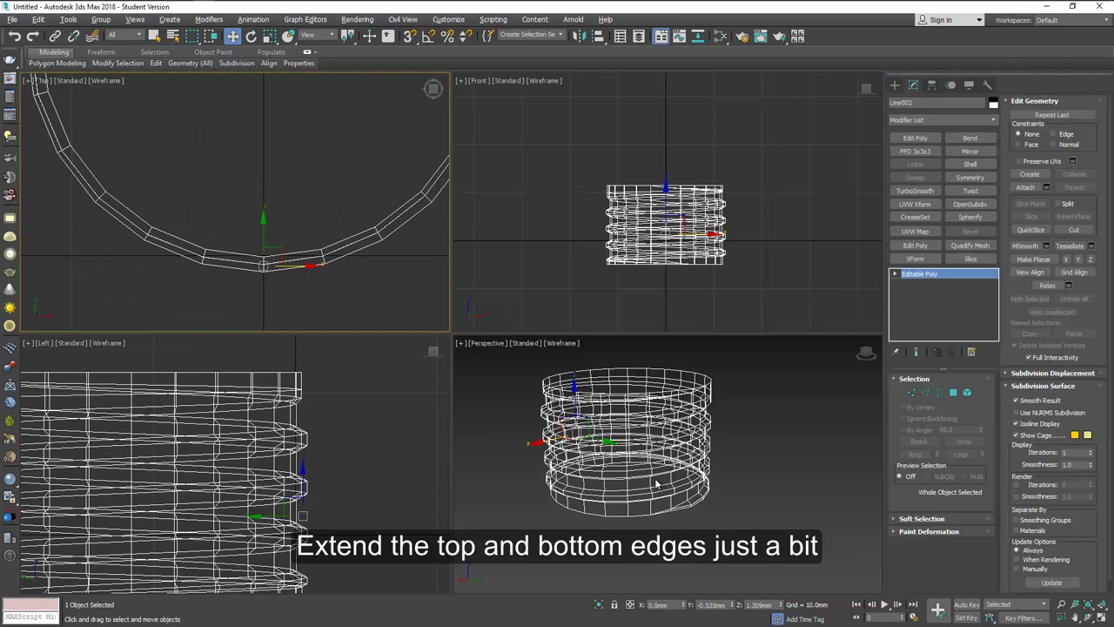
{"action": "middle_click_drag", "start_coordinate": [657, 484], "coordinate": [649, 420], "text": "alt"}
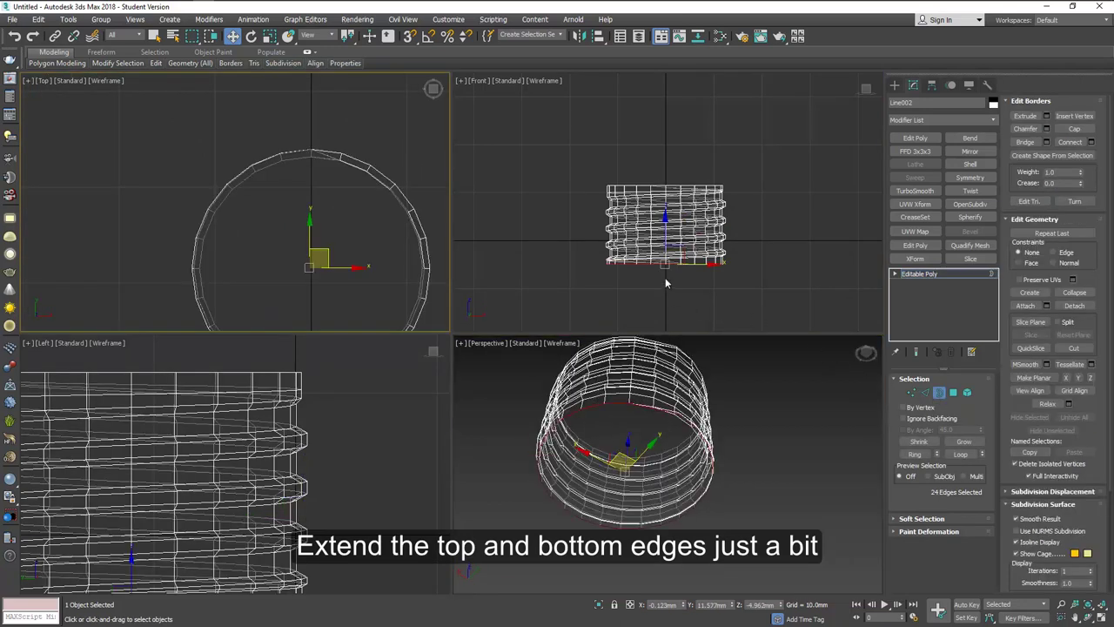
{"action": "right_click", "coordinate": [665, 275]}
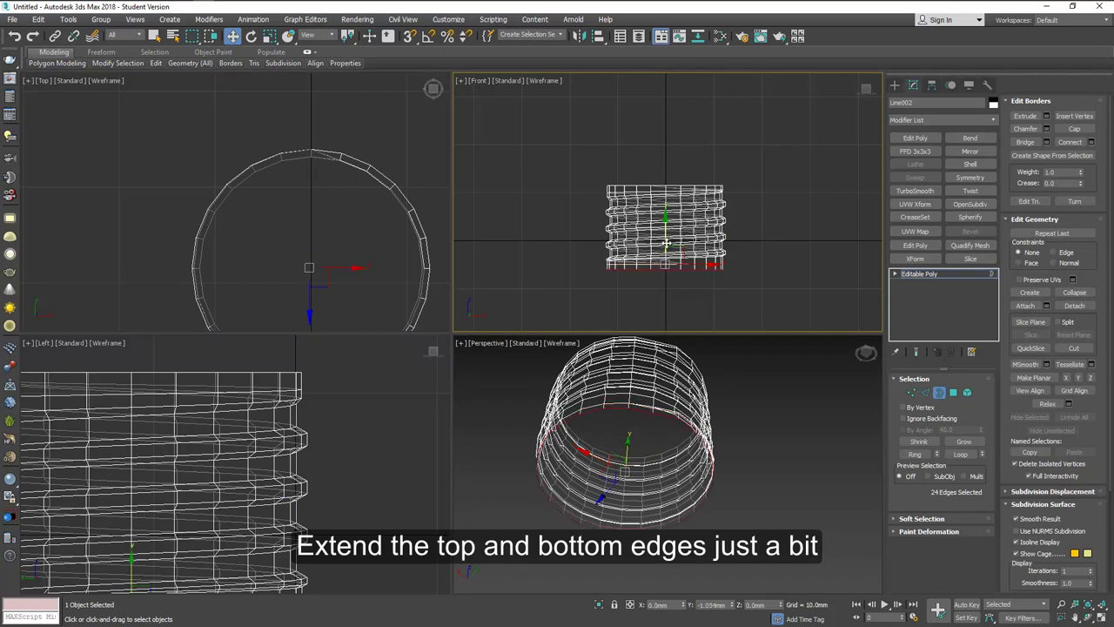
{"action": "left_click_drag", "start_coordinate": [666, 243], "coordinate": [665, 243]}
Extend the ring's top border slightly upward, then leave border editing and deselect the ring
{"action": "left_click", "coordinate": [662, 182]}
{"action": "left_click_drag", "start_coordinate": [666, 157], "coordinate": [667, 151]}
{"action": "middle_click_drag", "start_coordinate": [330, 281], "coordinate": [288, 211]}
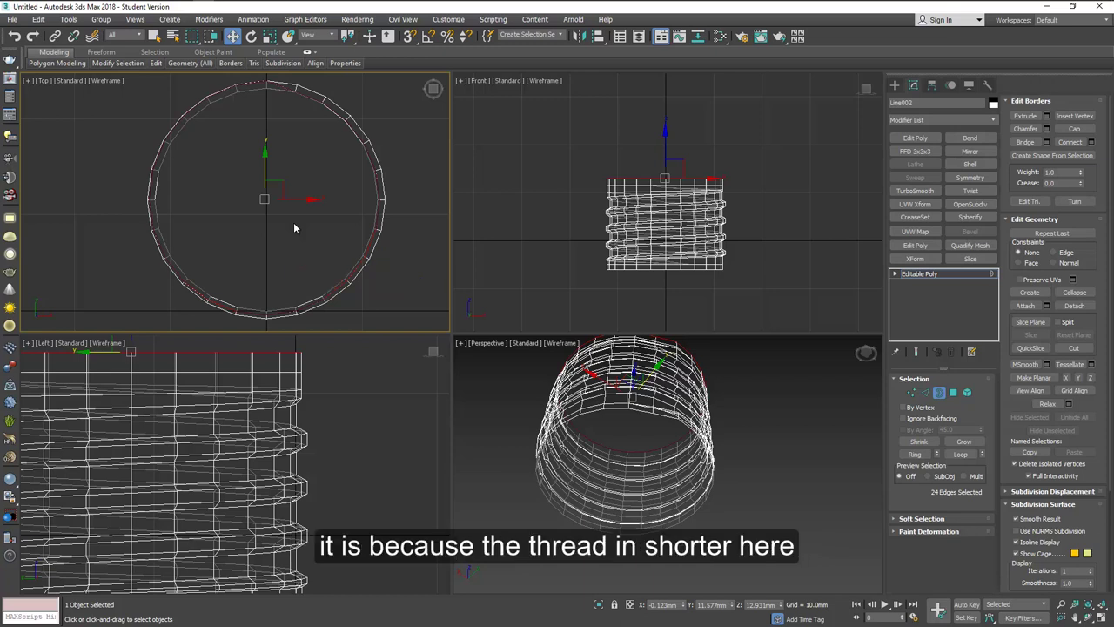
{"action": "left_click", "coordinate": [308, 232]}
{"action": "left_click", "coordinate": [938, 391]}
{"action": "left_click", "coordinate": [430, 260]}
Draw a circle of about 13.25 mm radius over the ring in the Top view and set its interpolation to 8 steps
{"action": "left_click", "coordinate": [893, 85]}
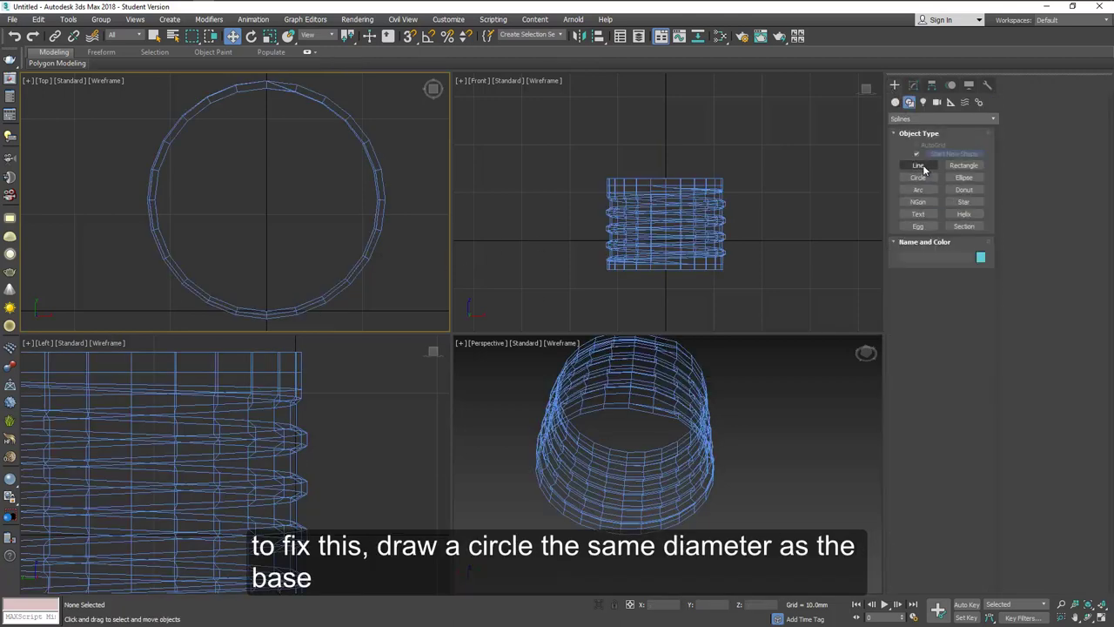
{"action": "left_click", "coordinate": [918, 177]}
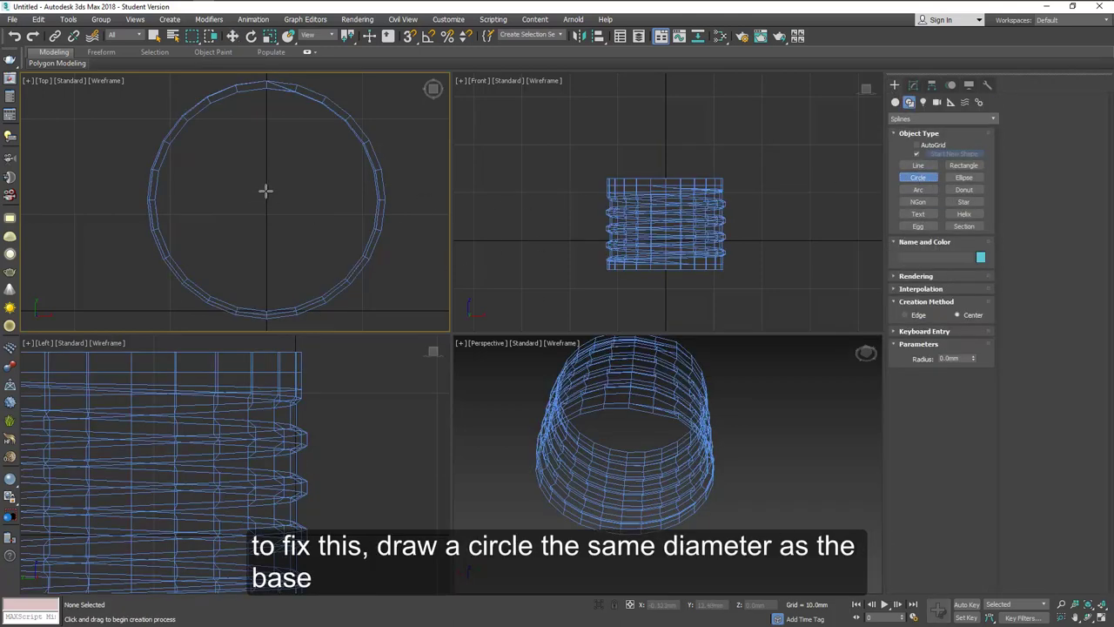
{"action": "left_click_drag", "start_coordinate": [264, 191], "coordinate": [359, 274]}
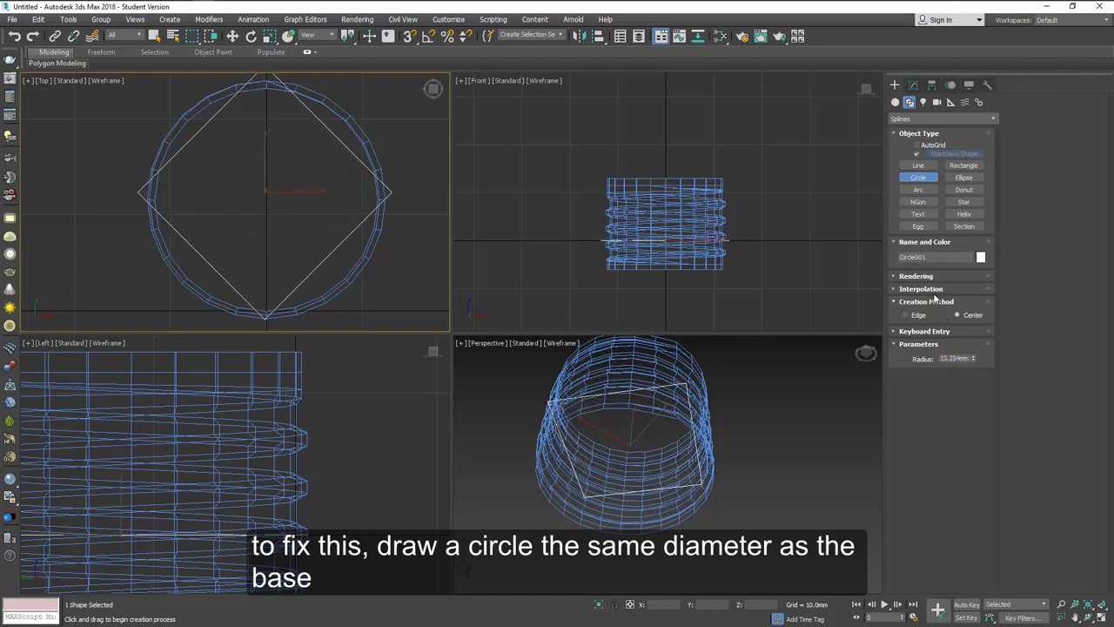
{"action": "left_click", "coordinate": [933, 290]}
{"action": "left_click_drag", "start_coordinate": [971, 301], "coordinate": [971, 302]}
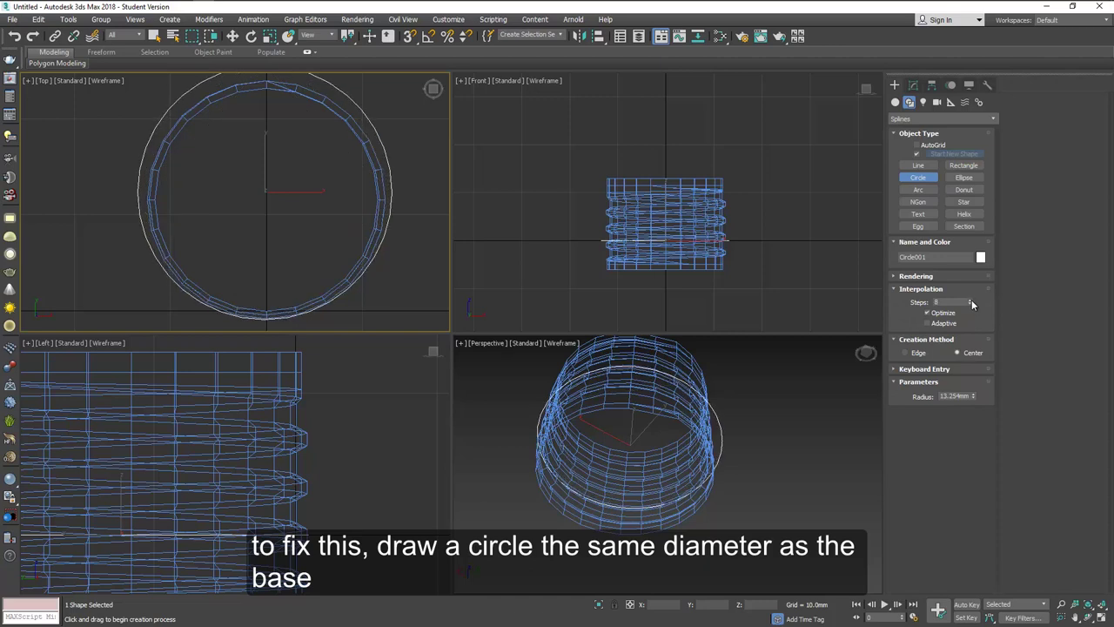
Move the circle to the ring's centre in the Top view and reduce its radius to about 12.46 mm
{"action": "left_click", "coordinate": [233, 36]}
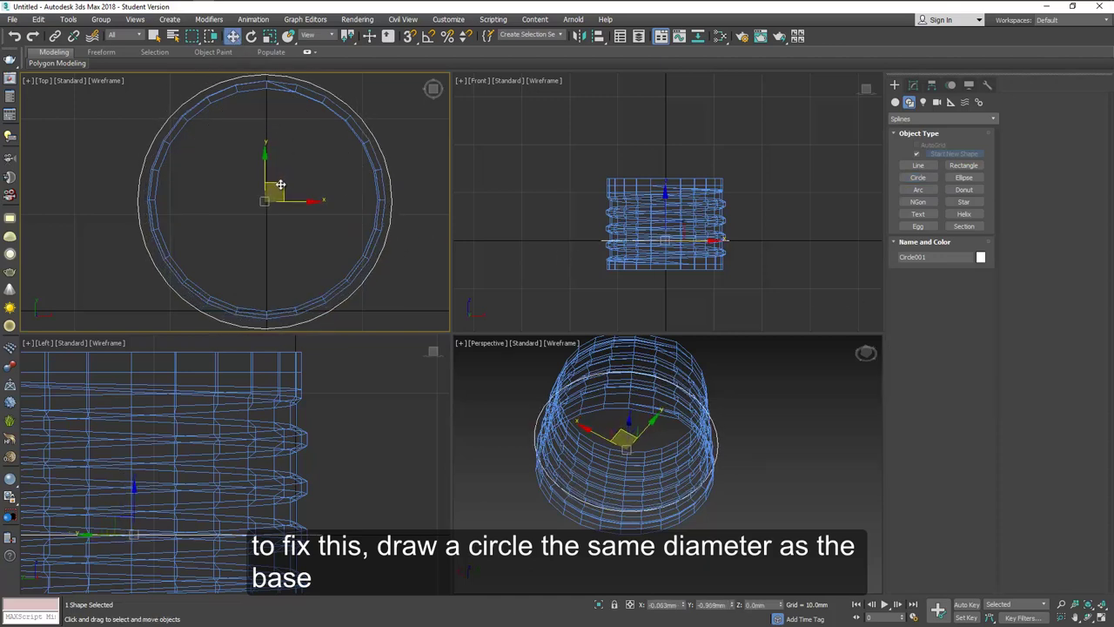
{"action": "left_click", "coordinate": [913, 84]}
{"action": "left_click_drag", "start_coordinate": [974, 419], "coordinate": [974, 420]}
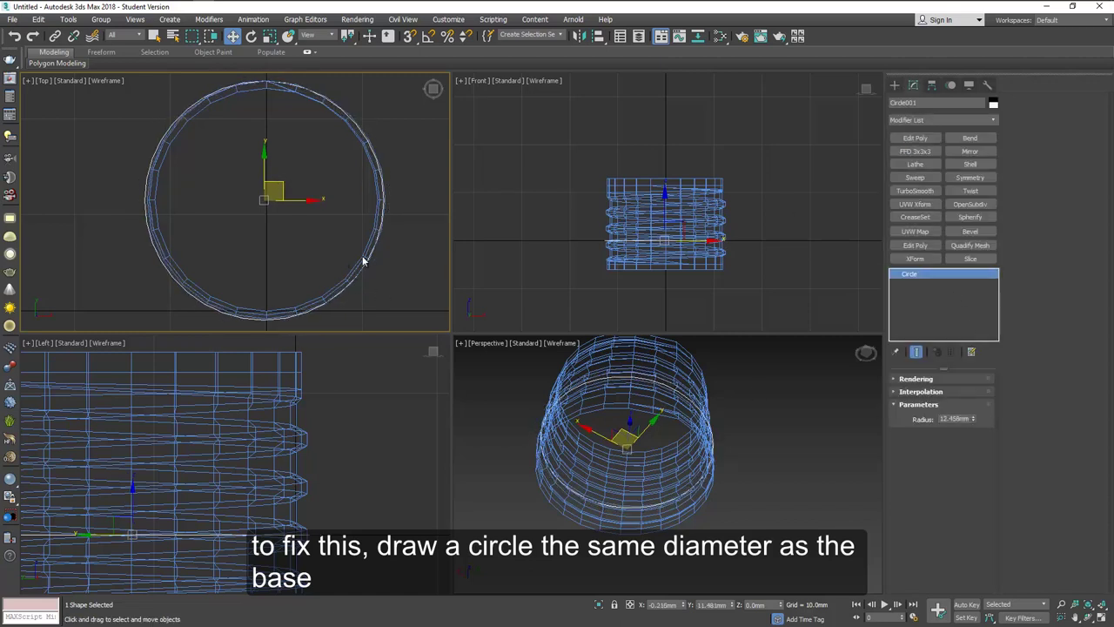
Set the circle's interpolation to 5 steps so its segments line up with the ring's
{"action": "left_click", "coordinate": [945, 392]}
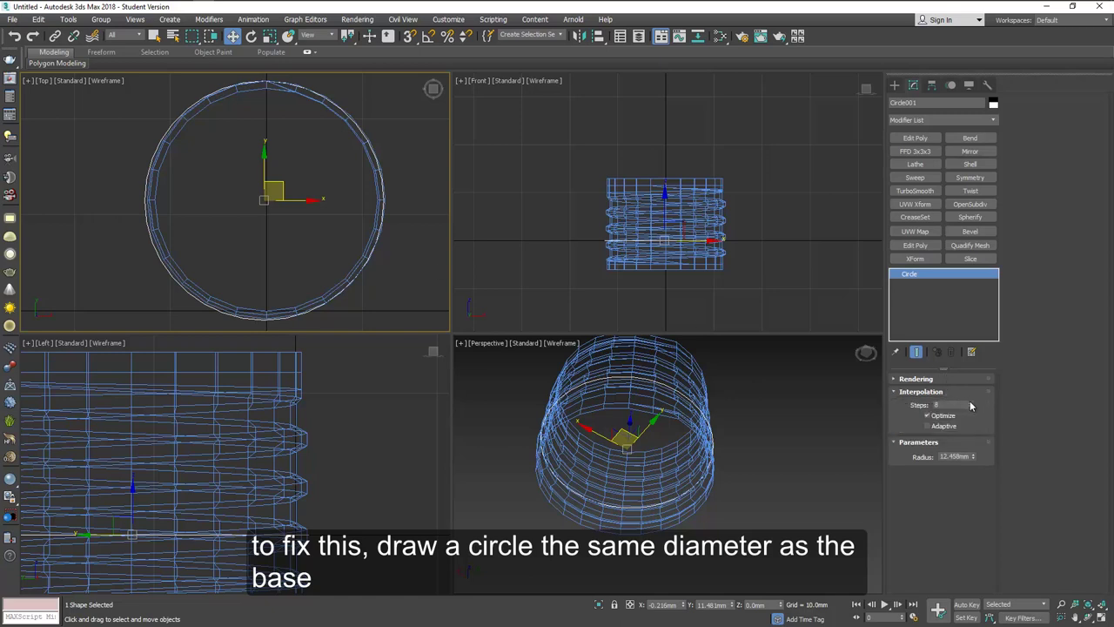
{"action": "scroll", "coordinate": [310, 201], "scroll_direction": "up", "scroll_amount": 5}
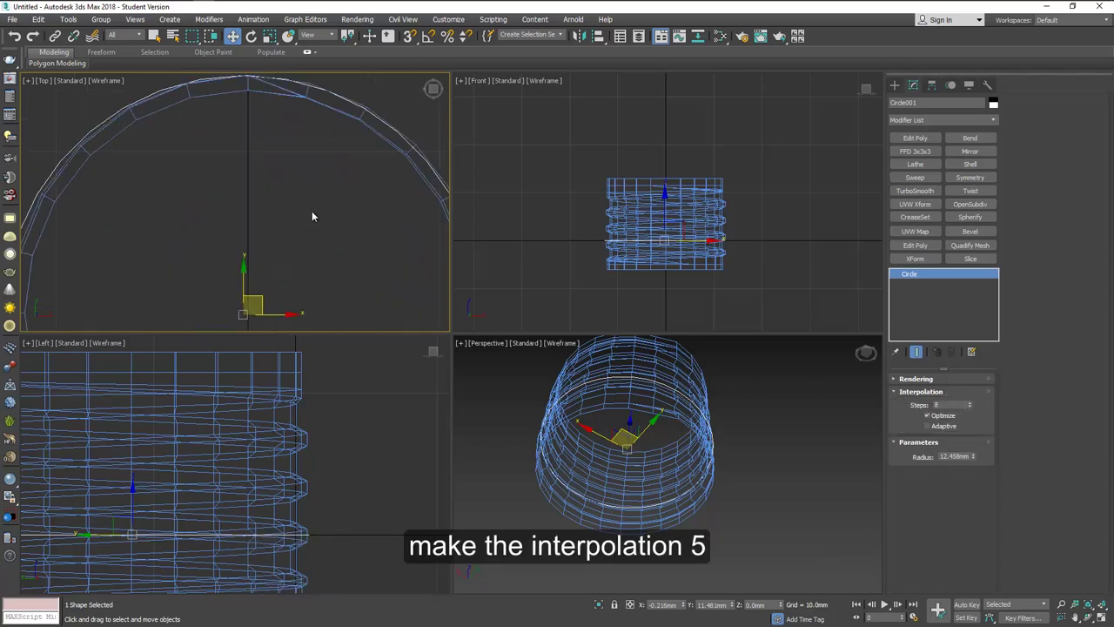
{"action": "left_click", "coordinate": [970, 407]}
{"action": "left_click", "coordinate": [970, 407]}
{"action": "left_click", "coordinate": [970, 407]}
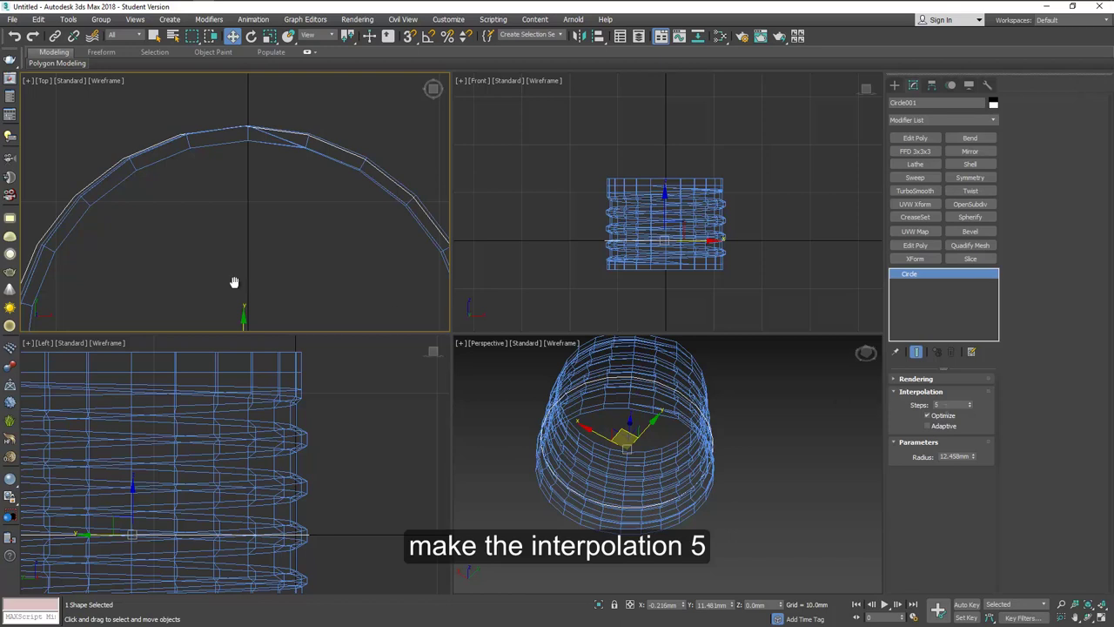
{"action": "middle_click_drag", "start_coordinate": [233, 281], "coordinate": [243, 249]}
{"action": "scroll", "coordinate": [244, 249], "scroll_direction": "down", "scroll_amount": 3}
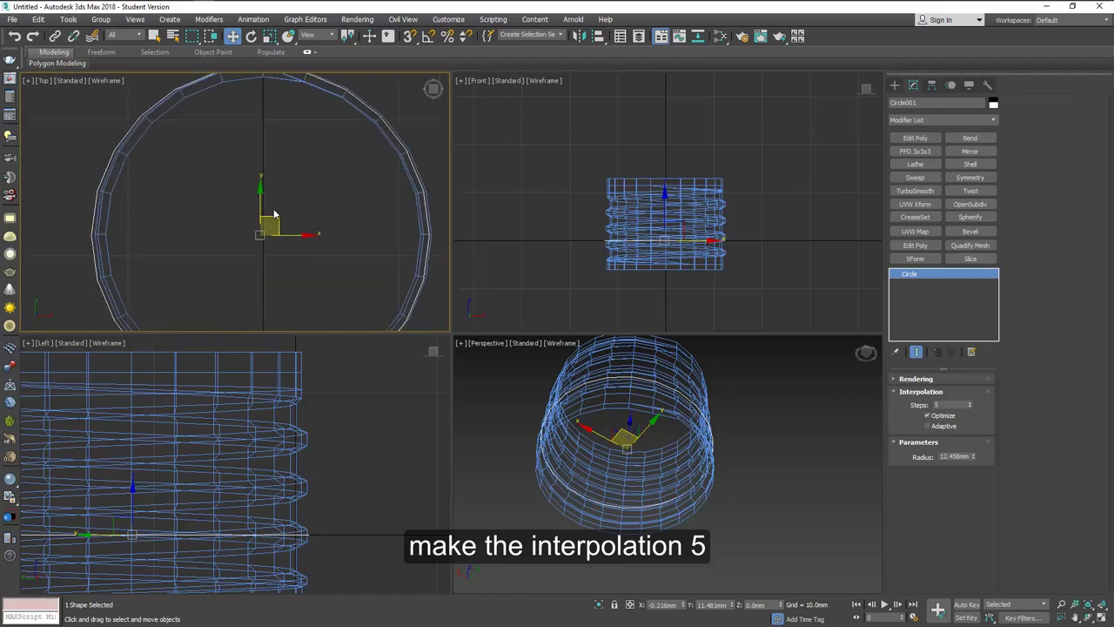
Fine-tune the circle's position in the enlarged Top view to centre it on the ring's outline
{"action": "key", "text": "alt+w"}
{"action": "scroll", "coordinate": [483, 299], "scroll_direction": "down", "scroll_amount": 4}
{"action": "middle_click_drag", "start_coordinate": [460, 351], "coordinate": [465, 312]}
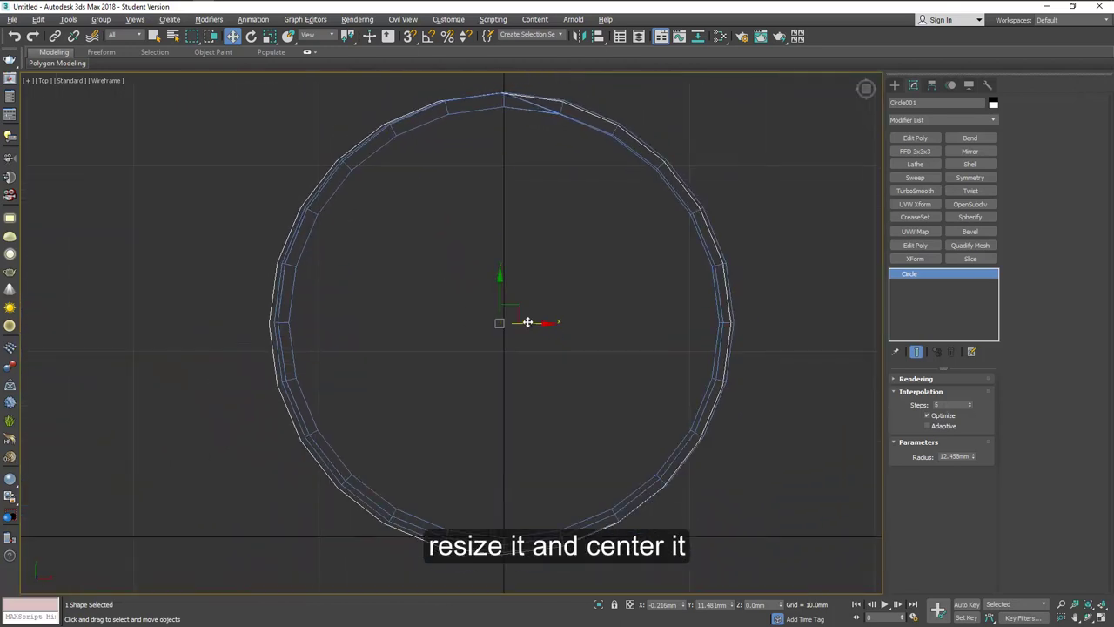
{"action": "left_click_drag", "start_coordinate": [519, 311], "coordinate": [522, 307]}
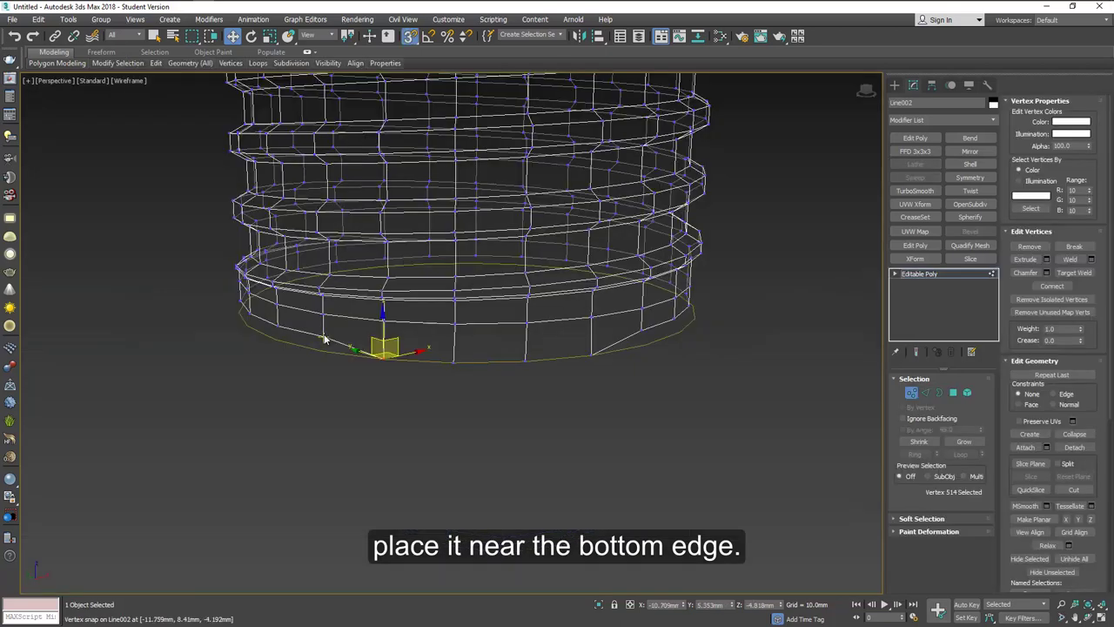
Using vertex snapping, move the ring's bottom-edge vertices onto the matching points of the circle
{"action": "left_click_drag", "start_coordinate": [352, 338], "coordinate": [247, 322]}
{"action": "left_click", "coordinate": [645, 334]}
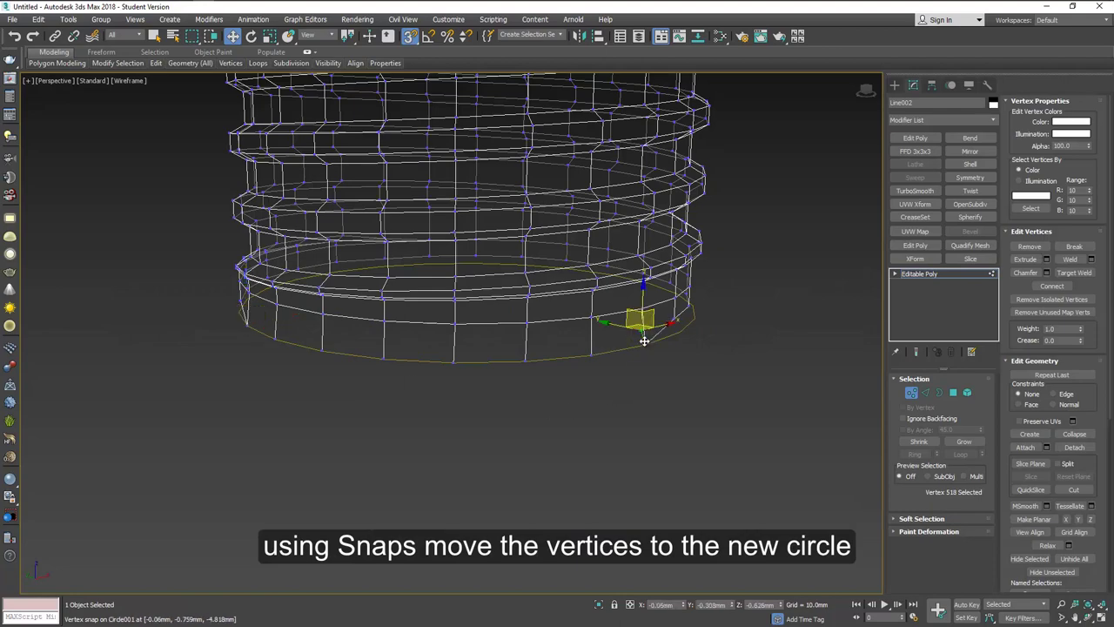
{"action": "left_click_drag", "start_coordinate": [674, 319], "coordinate": [680, 332]}
{"action": "middle_click_drag", "start_coordinate": [684, 327], "coordinate": [607, 356], "text": "alt"}
{"action": "middle_click_drag", "start_coordinate": [682, 365], "coordinate": [582, 415]}
{"action": "left_click", "coordinate": [352, 399]}
{"action": "scroll", "coordinate": [477, 335], "scroll_direction": "down", "scroll_amount": 3}
{"action": "middle_click_drag", "start_coordinate": [477, 335], "coordinate": [517, 352]}
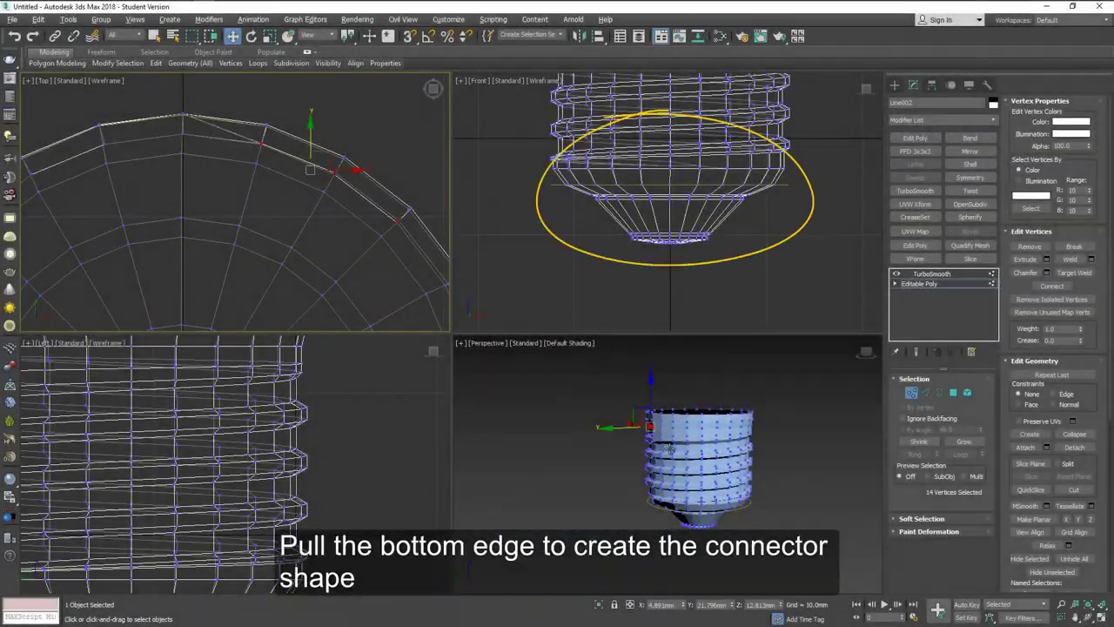
Select two vertices where the thread meets the upper rim beside the seam and move them slightly outward in the Top view
{"action": "middle_click_drag", "start_coordinate": [687, 448], "coordinate": [716, 471], "text": "alt"}
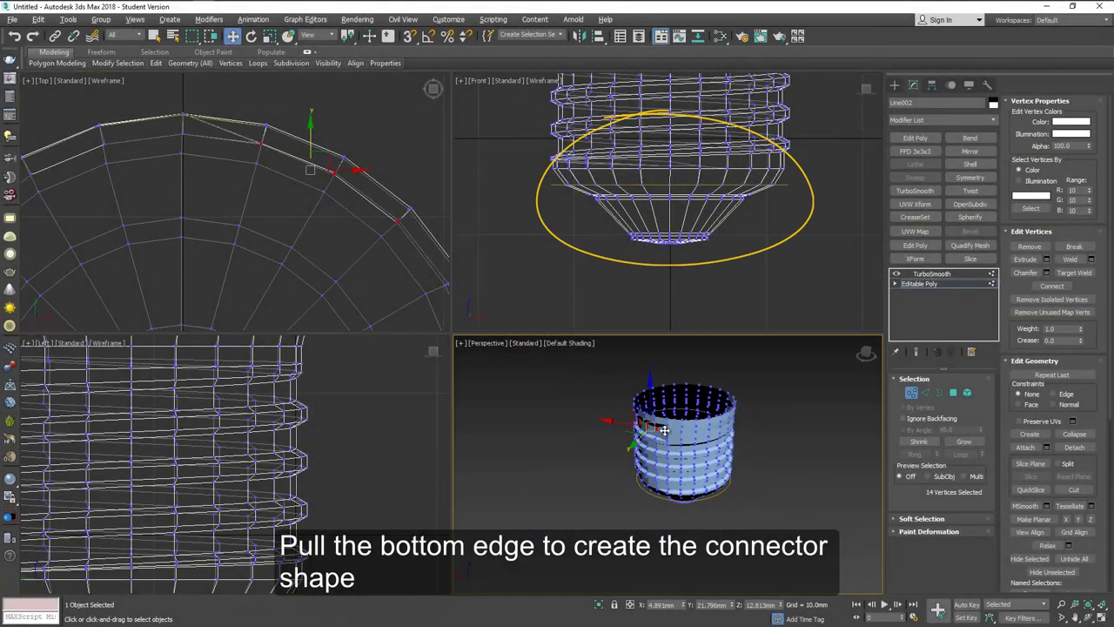
{"action": "scroll", "coordinate": [669, 399], "scroll_direction": "up", "scroll_amount": 3}
{"action": "scroll", "coordinate": [669, 400], "scroll_direction": "up", "scroll_amount": 2}
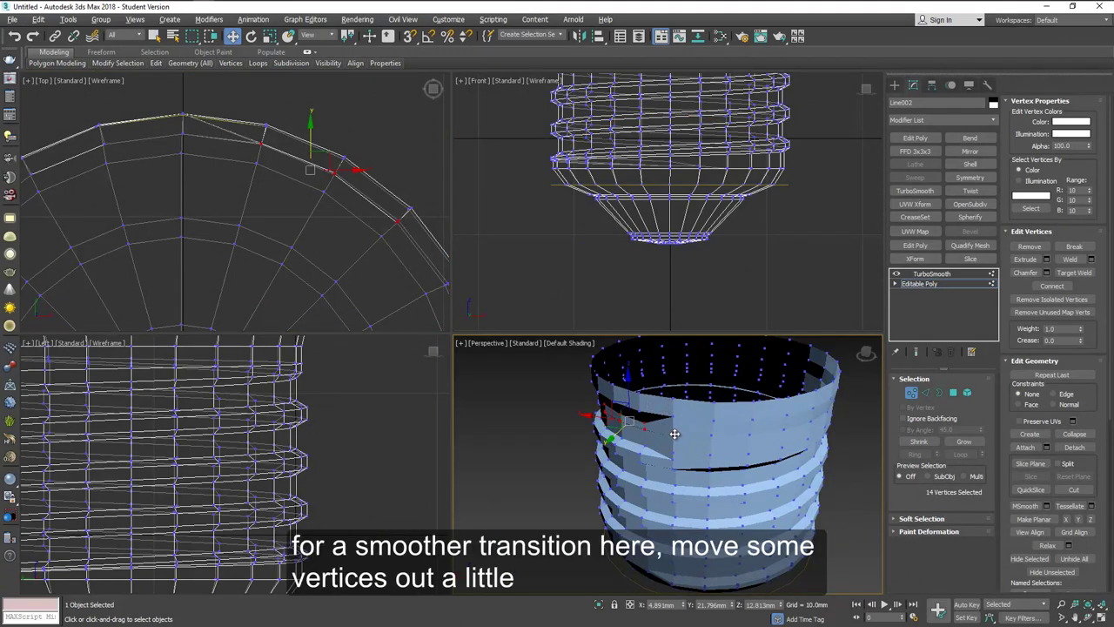
{"action": "left_click", "coordinate": [642, 424]}
{"action": "left_click", "coordinate": [639, 431], "text": "ctrl"}
{"action": "right_click", "coordinate": [264, 190]}
{"action": "left_click_drag", "start_coordinate": [277, 127], "coordinate": [284, 113]}
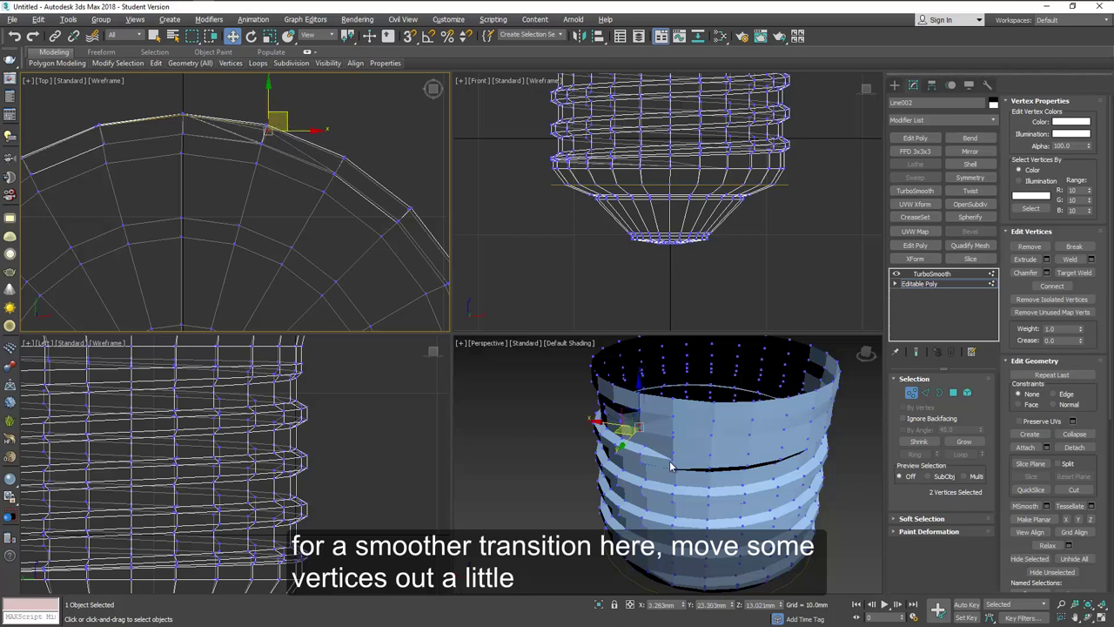
Move a single thread vertex, and the two-vertex selection above it near the upper rim, slightly outward in the Top view
{"action": "left_click", "coordinate": [646, 446]}
{"action": "right_click", "coordinate": [278, 204]}
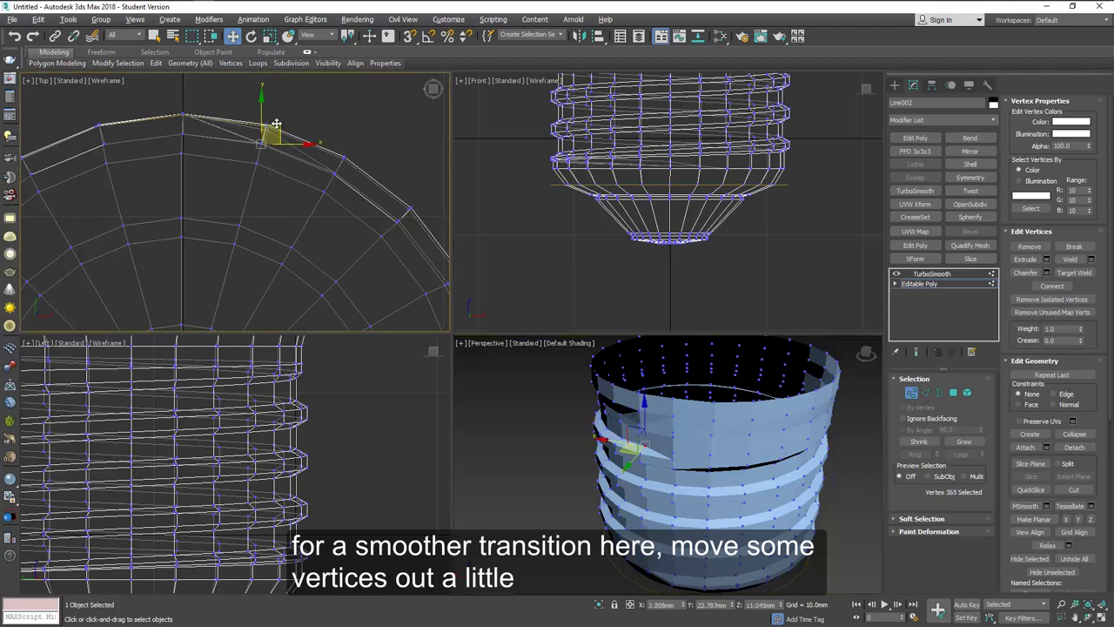
{"action": "left_click_drag", "start_coordinate": [276, 124], "coordinate": [281, 120]}
{"action": "right_click", "coordinate": [633, 425]}
{"action": "left_click", "coordinate": [635, 407], "text": "ctrl"}
{"action": "right_click", "coordinate": [291, 142]}
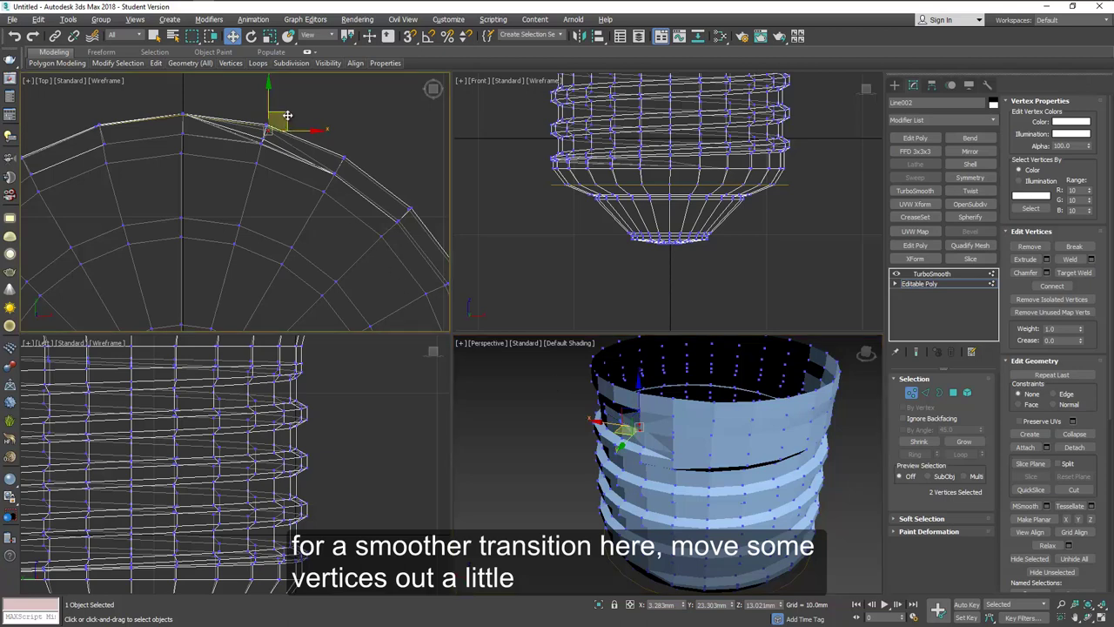
{"action": "left_click_drag", "start_coordinate": [287, 116], "coordinate": [284, 115]}
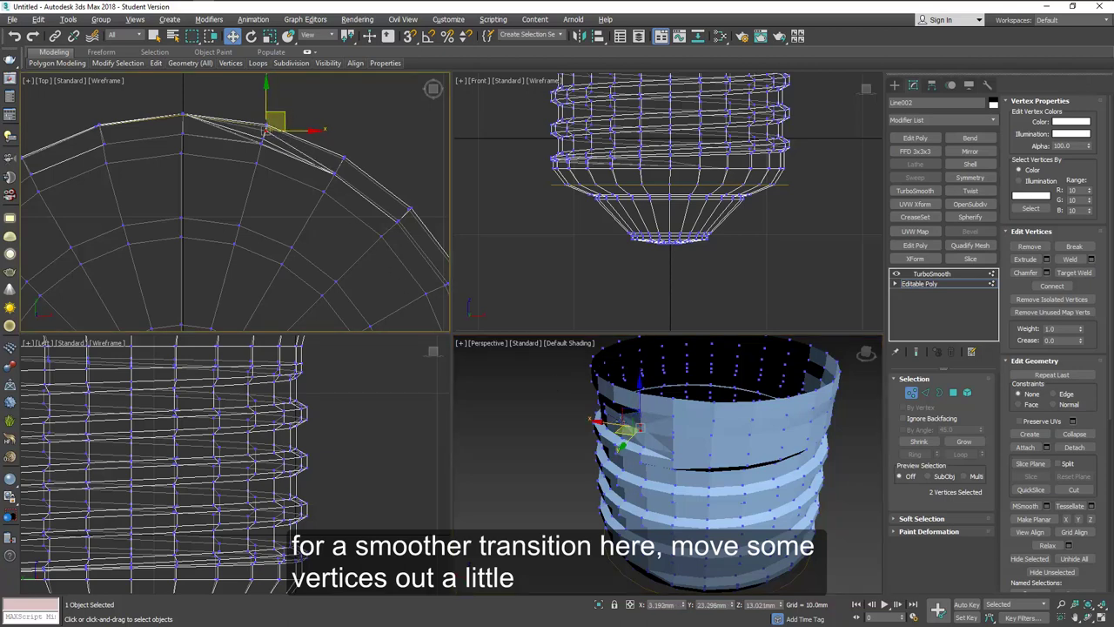
Move the next vertex pairs along the thread slightly outward in the Top view, continuing the gradual transition away from the seam
{"action": "left_click", "coordinate": [621, 424]}
{"action": "left_click", "coordinate": [620, 410], "text": "ctrl"}
{"action": "right_click", "coordinate": [339, 185]}
{"action": "left_click_drag", "start_coordinate": [353, 159], "coordinate": [355, 154]}
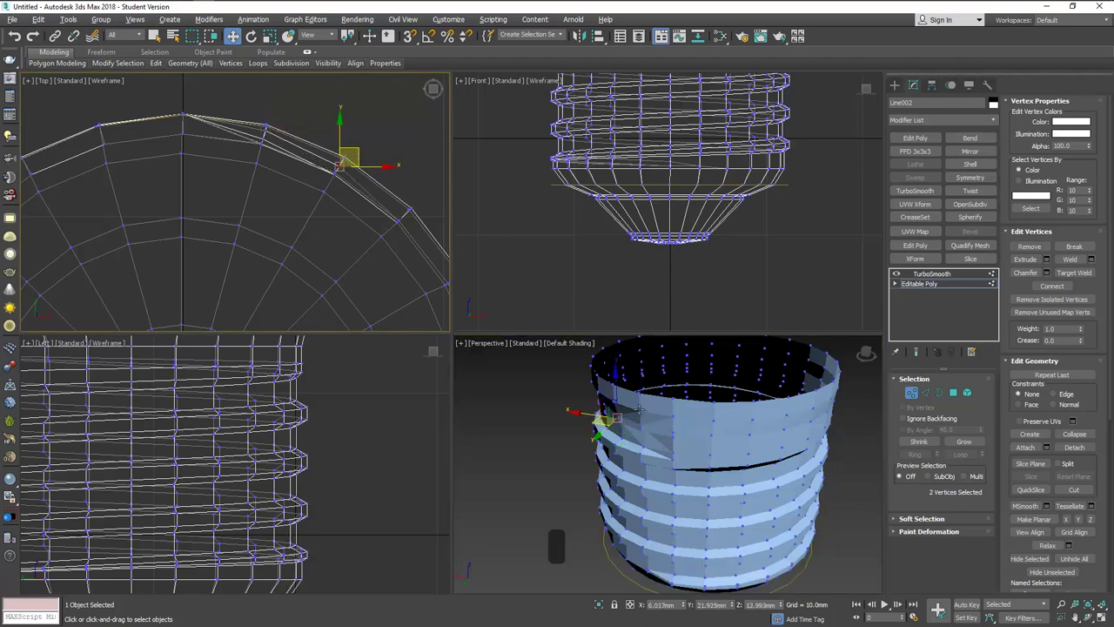
{"action": "middle_click_drag", "start_coordinate": [682, 437], "coordinate": [744, 434], "text": "alt"}
{"action": "middle_click_drag", "start_coordinate": [744, 434], "coordinate": [751, 434], "text": "alt"}
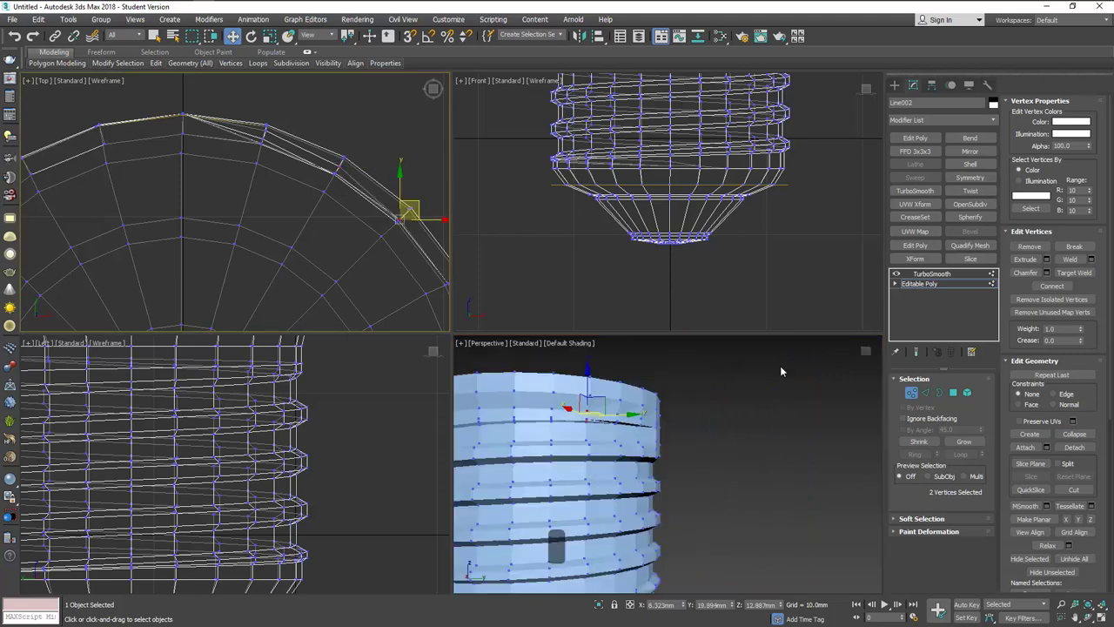
Leave vertex editing and display the TurboSmooth result to inspect the whole connector
{"action": "left_click", "coordinate": [911, 393]}
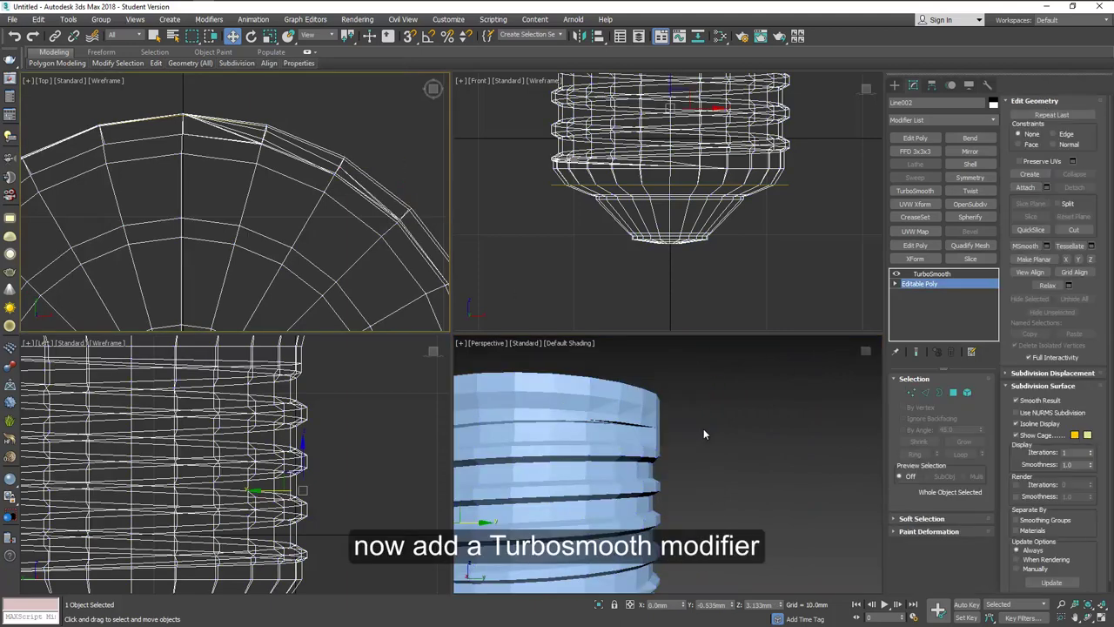
{"action": "scroll", "coordinate": [707, 446], "scroll_direction": "down", "scroll_amount": 3}
{"action": "mouse_move", "coordinate": [706, 456]}
{"action": "middle_mouse_down", "text": "alt"}
{"action": "mouse_move", "coordinate": [669, 450]}
{"action": "mouse_move", "coordinate": [689, 421]}
{"action": "mouse_move", "coordinate": [691, 443]}
{"action": "middle_mouse_up", "text": "alt"}
{"action": "left_click", "coordinate": [924, 274]}
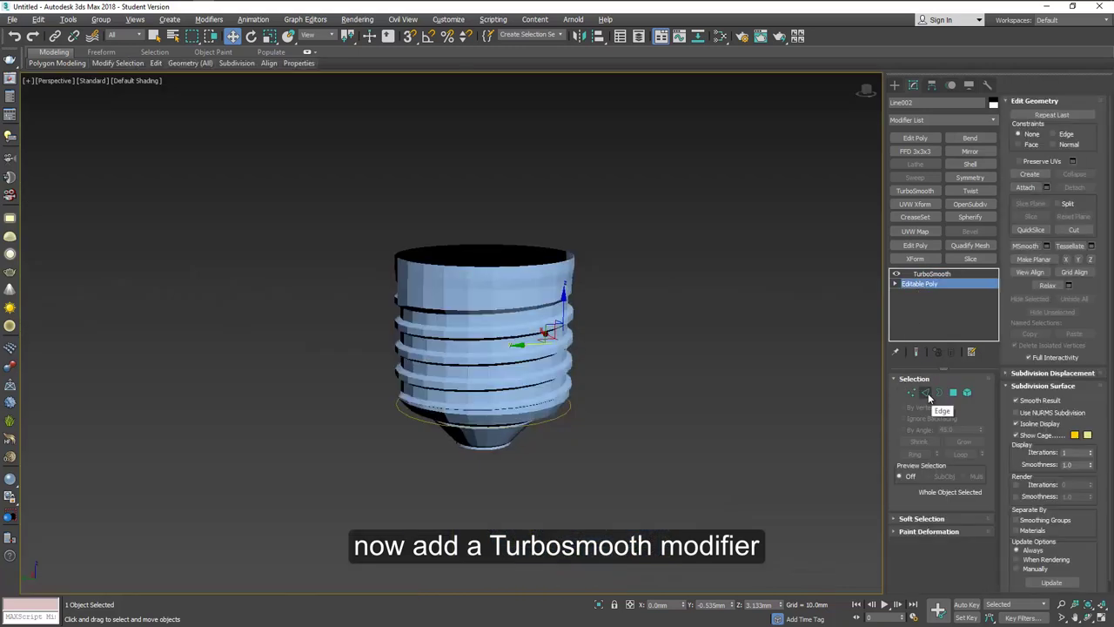
Extend the connector's top border by a small amount vertically and scale it slightly outward to form a small flared lip
{"action": "left_click", "coordinate": [926, 393]}
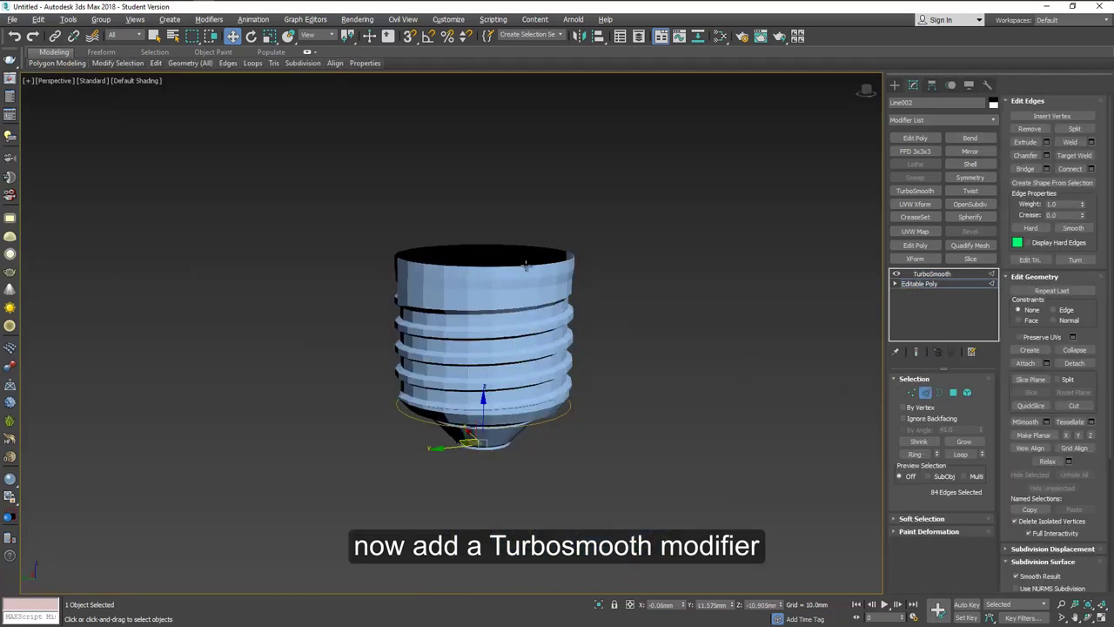
{"action": "left_click", "coordinate": [526, 265]}
{"action": "middle_click_drag", "start_coordinate": [534, 292], "coordinate": [538, 281], "text": "alt"}
{"action": "key", "text": "3"}
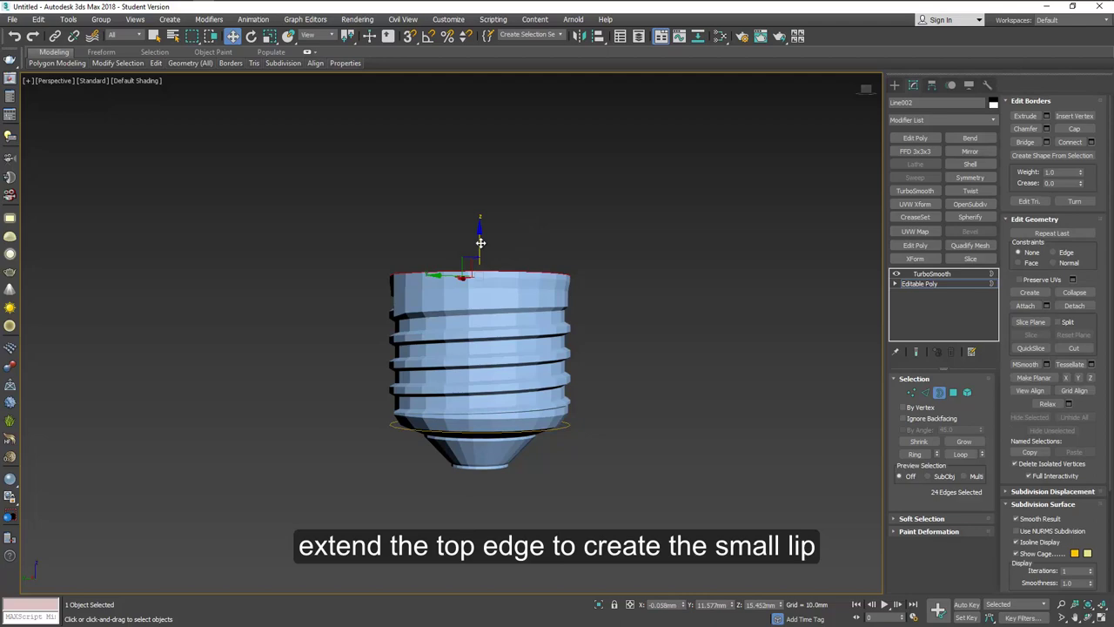
{"action": "scroll", "coordinate": [472, 273], "scroll_direction": "up", "scroll_amount": 3}
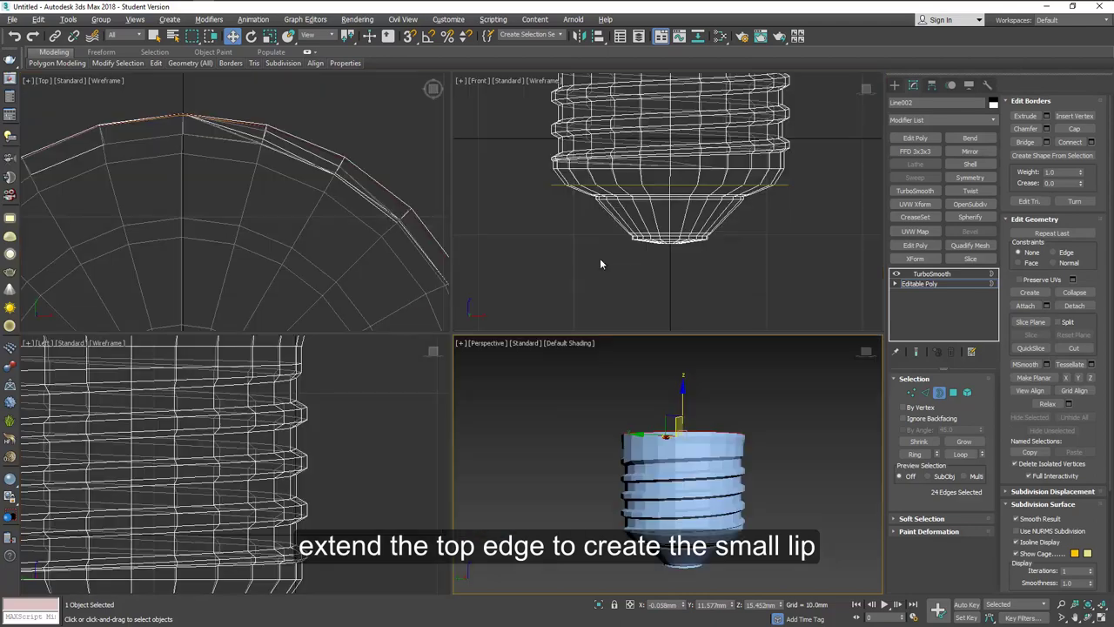
{"action": "middle_click_drag", "start_coordinate": [672, 174], "coordinate": [674, 241]}
{"action": "middle_click_drag", "start_coordinate": [665, 115], "coordinate": [662, 221]}
{"action": "scroll", "coordinate": [663, 186], "scroll_direction": "up", "scroll_amount": 2}
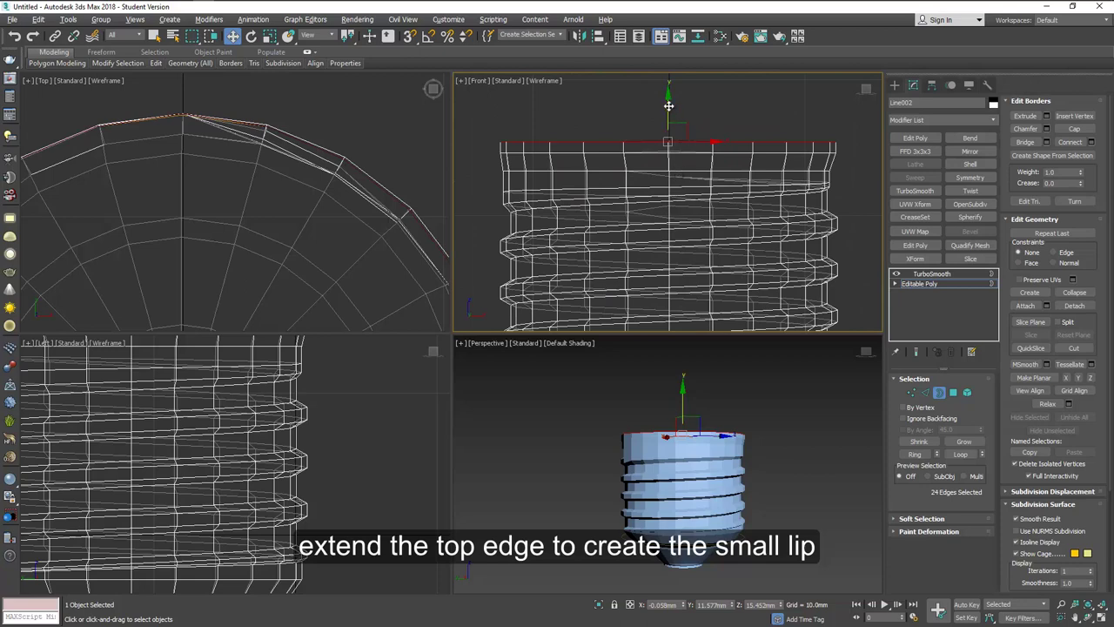
{"action": "left_click_drag", "start_coordinate": [668, 107], "coordinate": [668, 114], "text": "shift"}
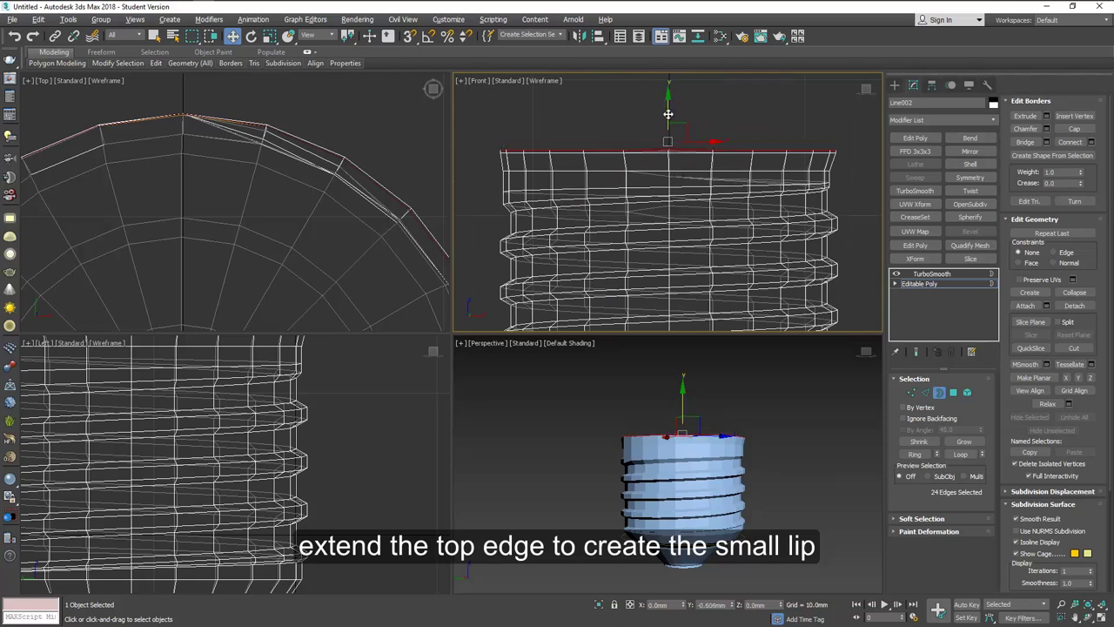
{"action": "left_click_drag", "start_coordinate": [667, 114], "coordinate": [667, 114], "text": "shift"}
{"action": "scroll", "coordinate": [258, 209], "scroll_direction": "down", "scroll_amount": 5}
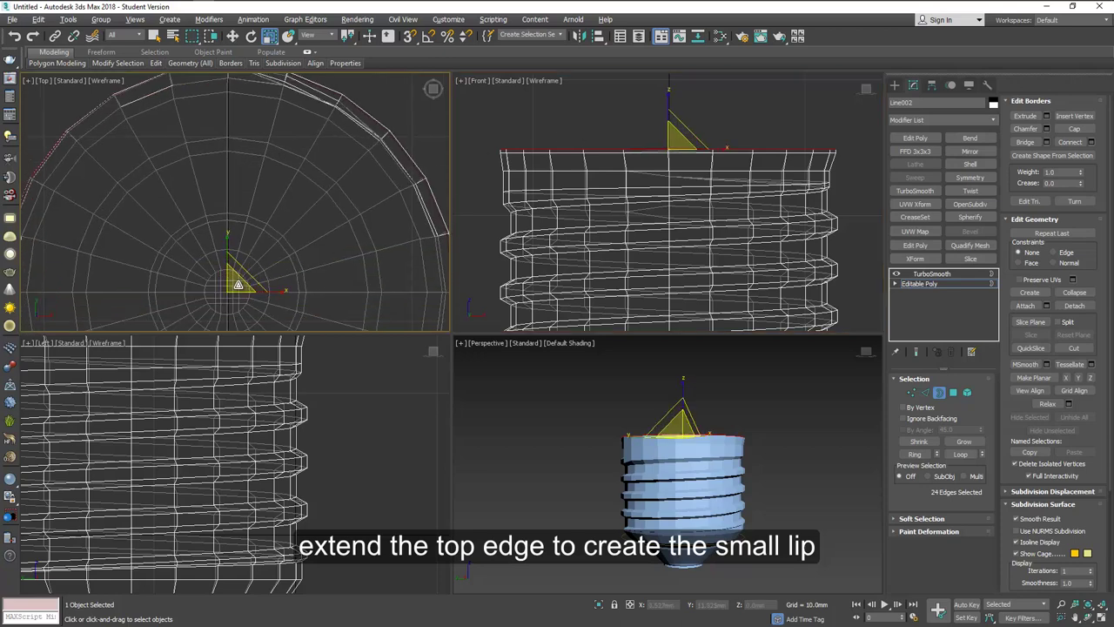
{"action": "left_click_drag", "start_coordinate": [238, 283], "coordinate": [239, 281]}
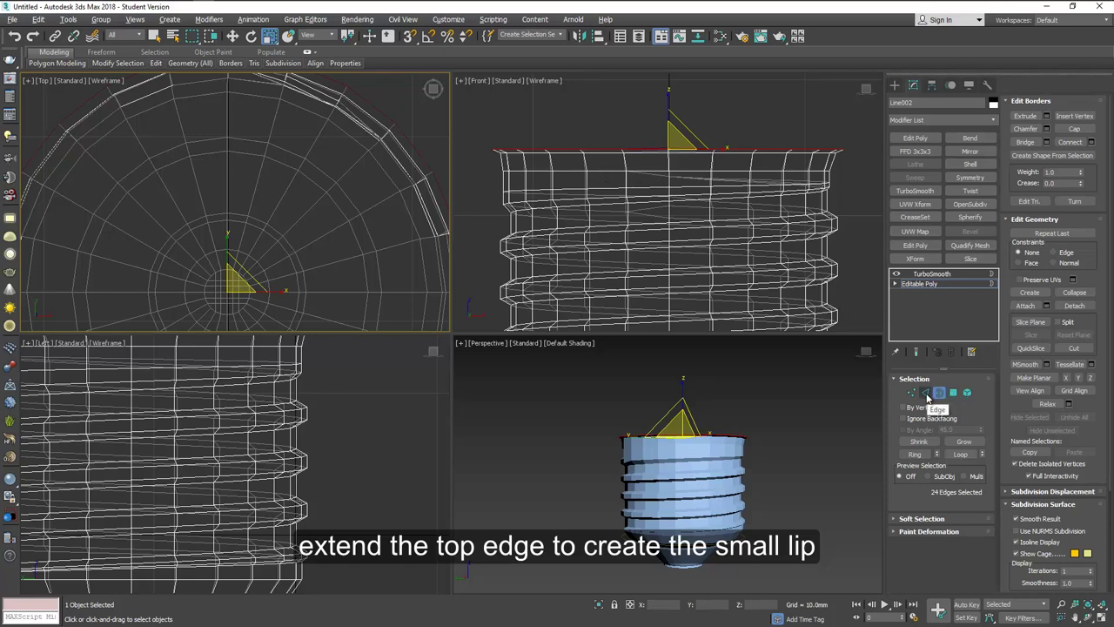
Add a supporting edge loop just below the flared lip with Swift Loop to sharpen the bend
{"action": "left_click", "coordinate": [925, 392]}
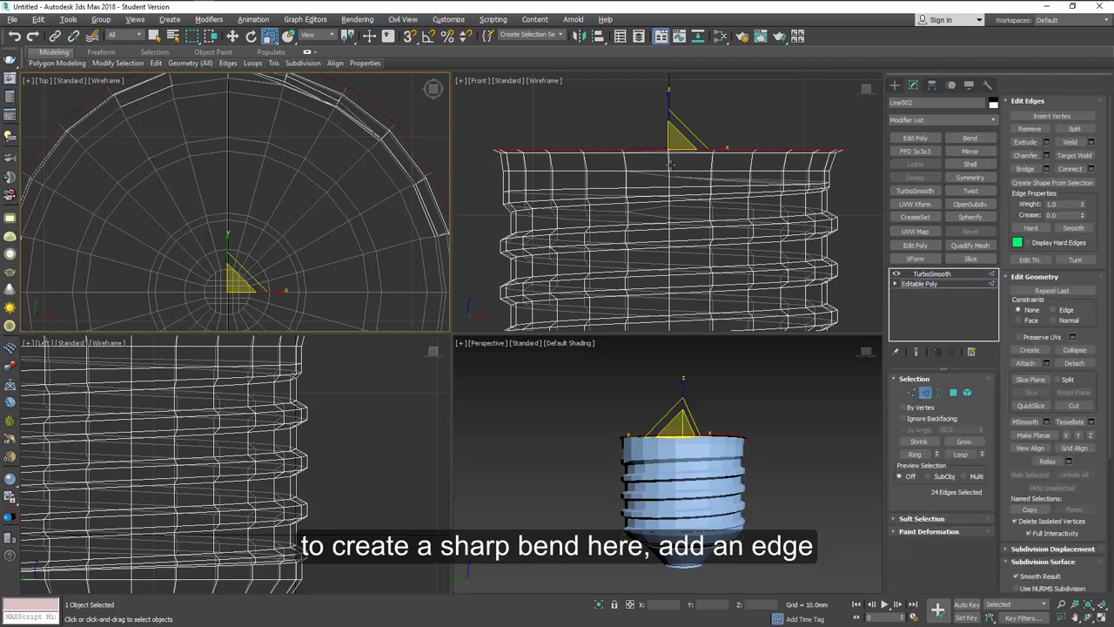
{"action": "left_click", "coordinate": [700, 184]}
{"action": "key", "text": "w"}
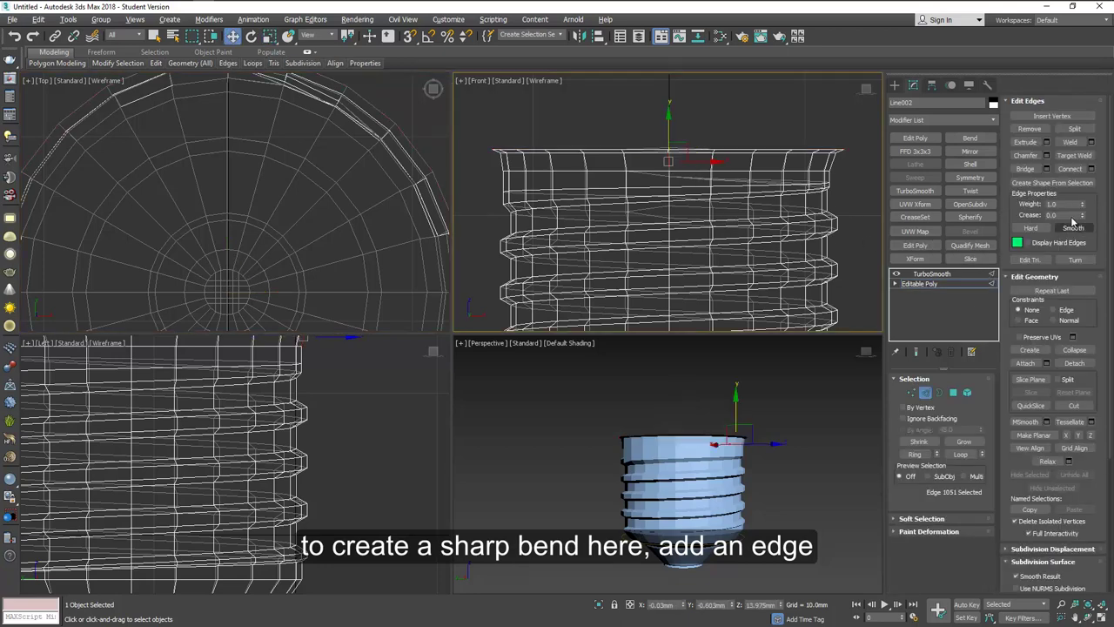
{"action": "left_click", "coordinate": [962, 455]}
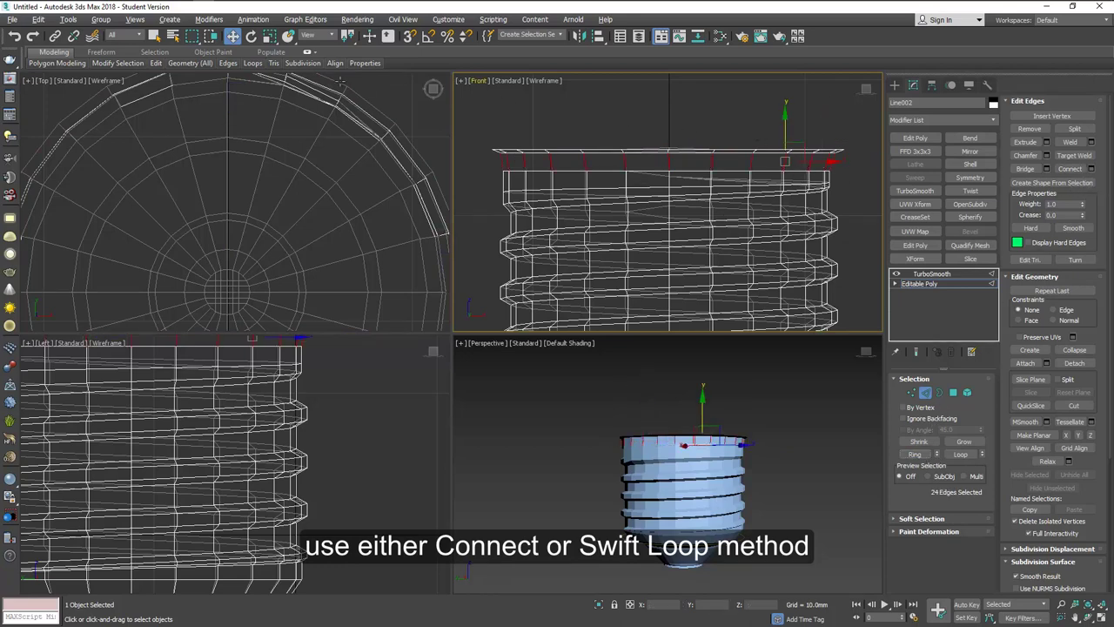
{"action": "mouse_move", "coordinate": [155, 64]}
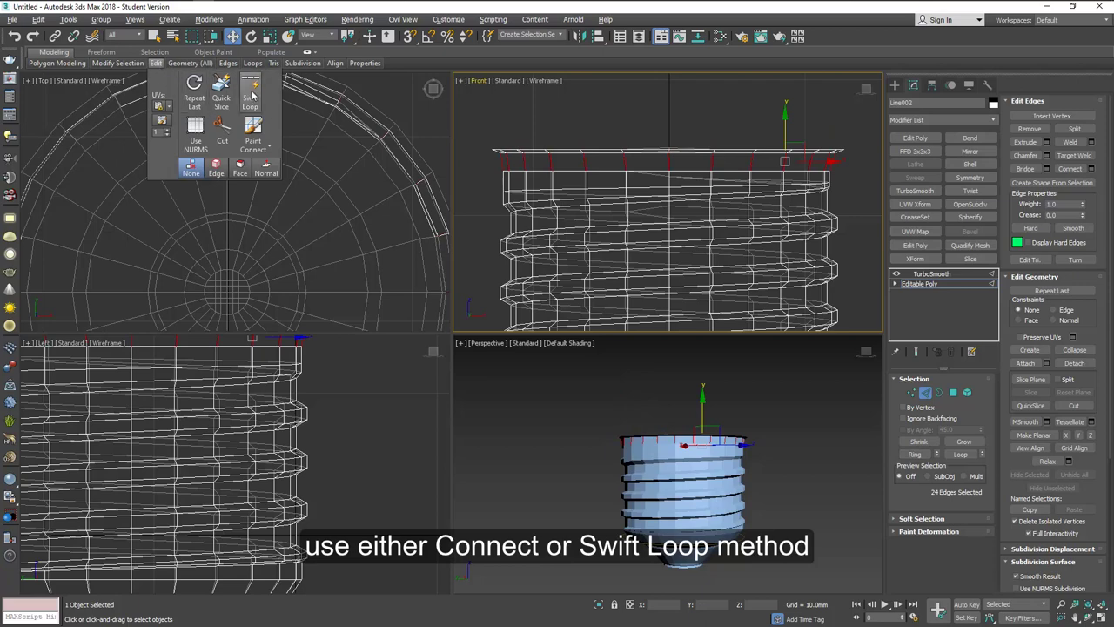
{"action": "left_click", "coordinate": [251, 87]}
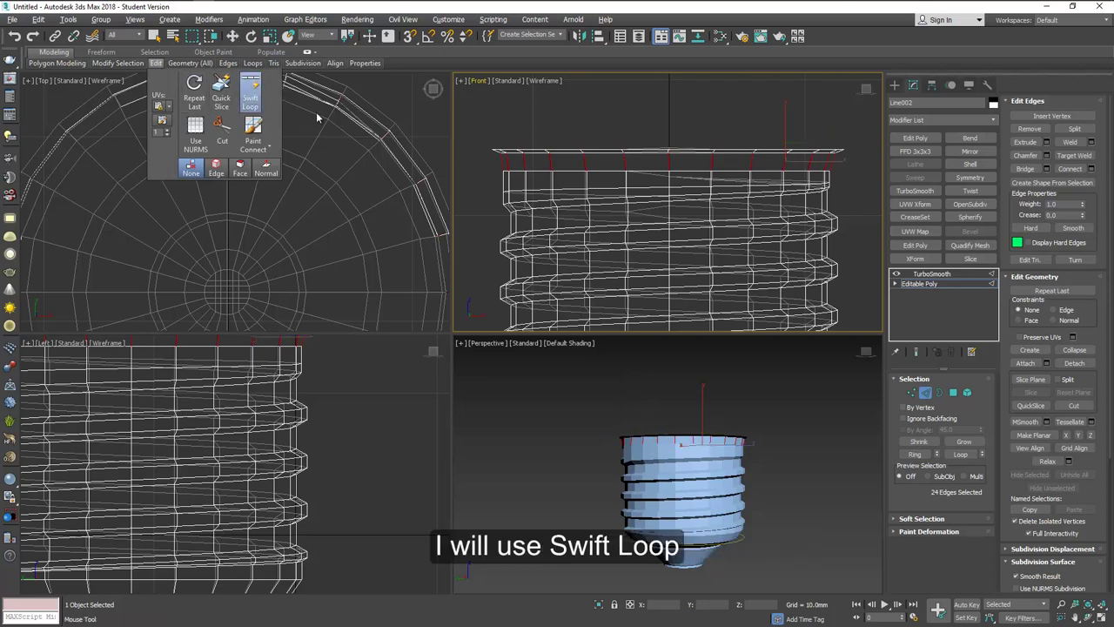
{"action": "left_click", "coordinate": [549, 156]}
{"action": "right_click", "coordinate": [547, 154]}
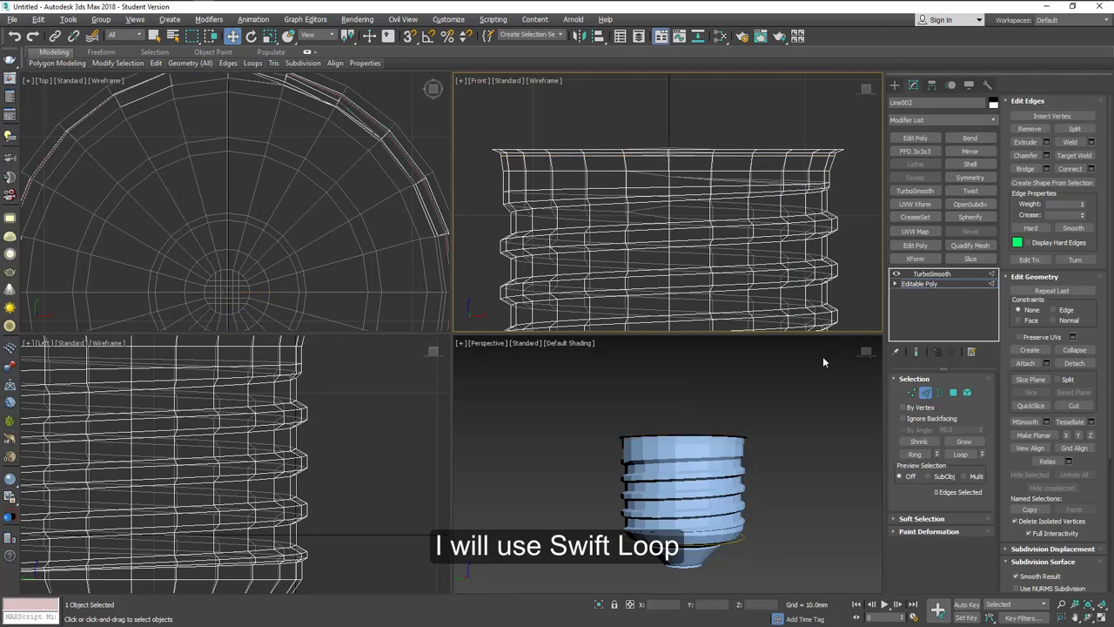
Leave edge editing and inspect the connector's lip and thread with TurboSmooth displayed
{"action": "left_click", "coordinate": [929, 283]}
{"action": "left_click", "coordinate": [929, 274]}
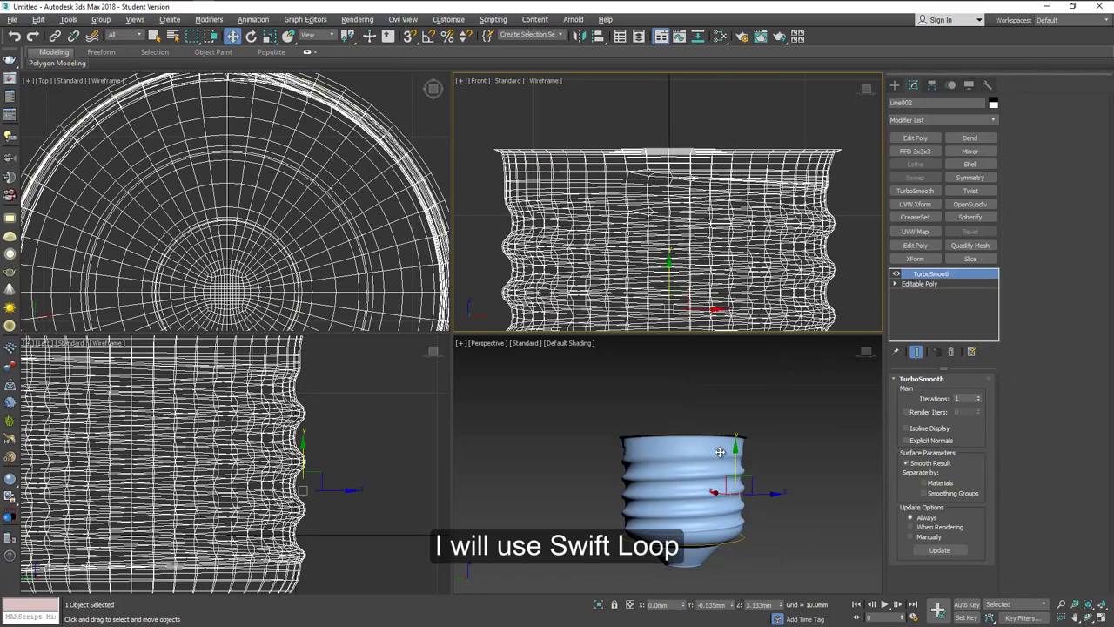
{"action": "middle_click_drag", "start_coordinate": [720, 468], "coordinate": [679, 469], "text": "alt"}
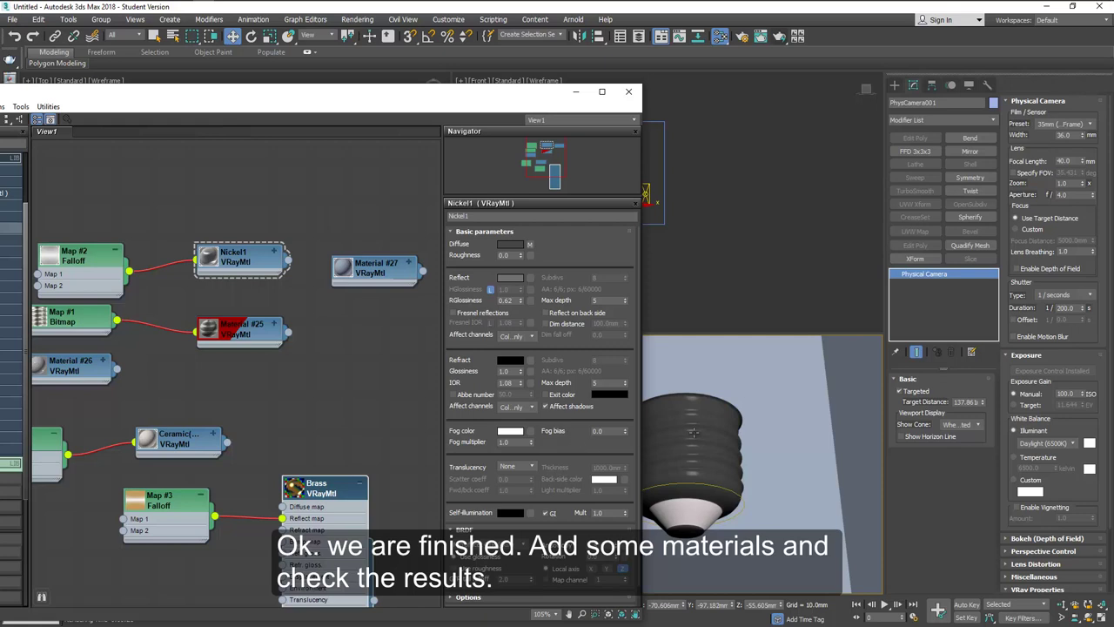
Select all the connector's polygons except the white insulator cone, assign them the Brass VRayMtl material and close the material editor
{"action": "left_click", "coordinate": [694, 431]}
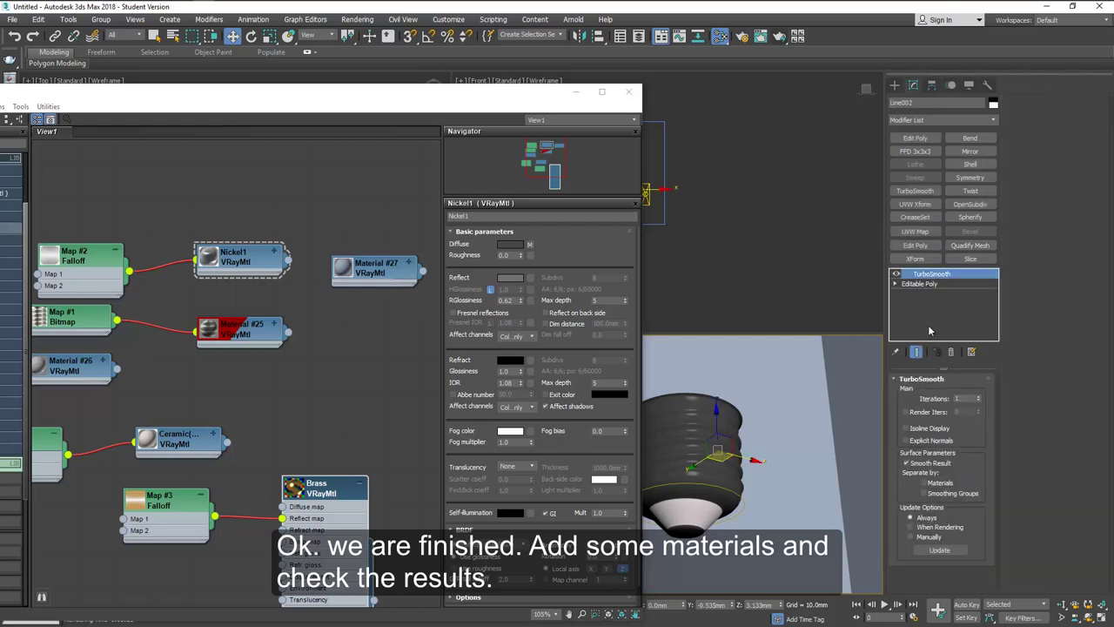
{"action": "left_click", "coordinate": [925, 285]}
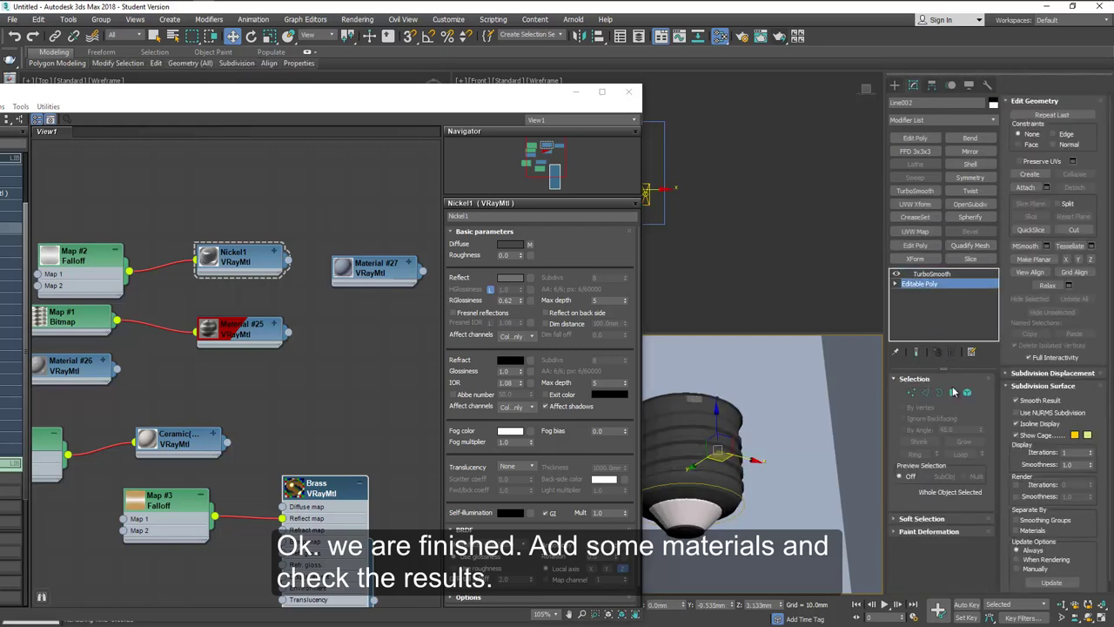
{"action": "left_click", "coordinate": [954, 392]}
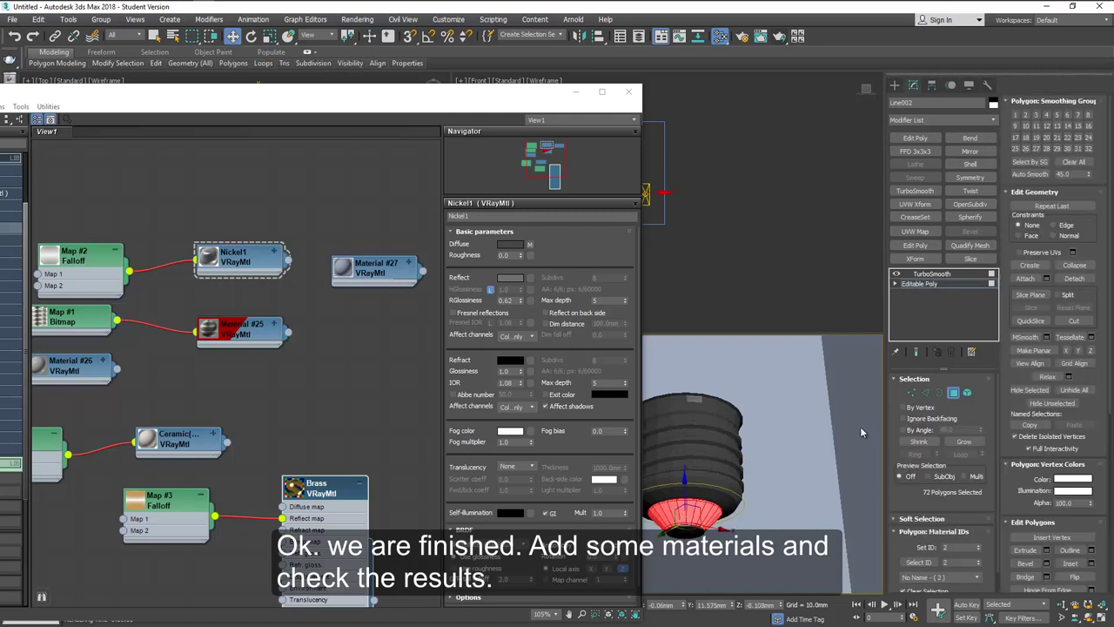
{"action": "key", "text": "ctrl+i"}
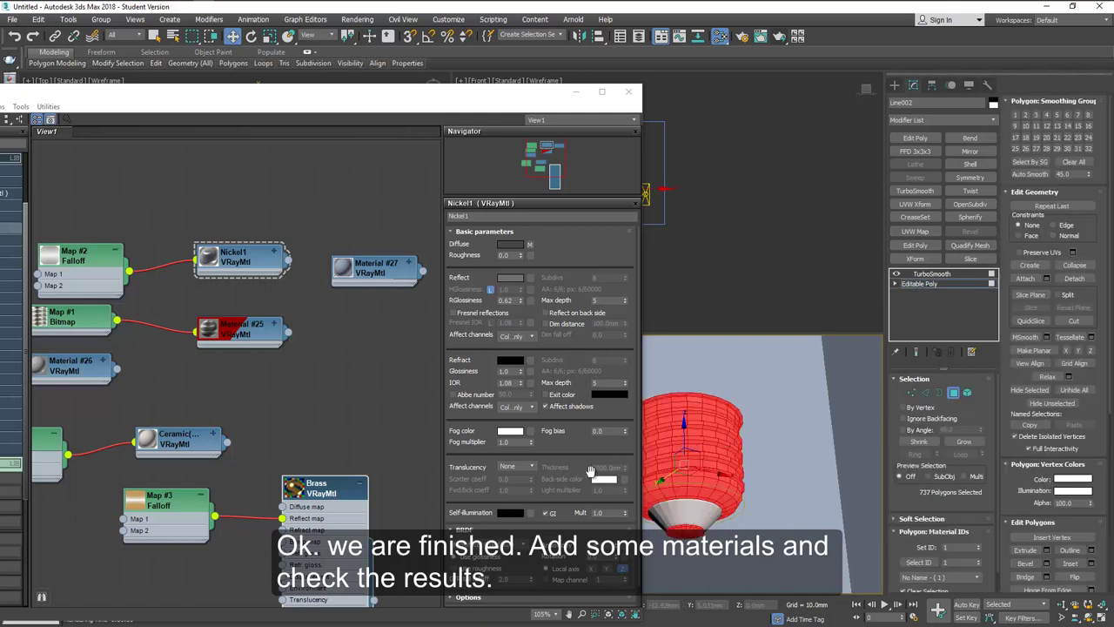
{"action": "mouse_move", "coordinate": [375, 602]}
{"action": "left_mouse_down"}
{"action": "mouse_move", "coordinate": [426, 607]}
{"action": "mouse_move", "coordinate": [704, 433]}
{"action": "left_mouse_up"}
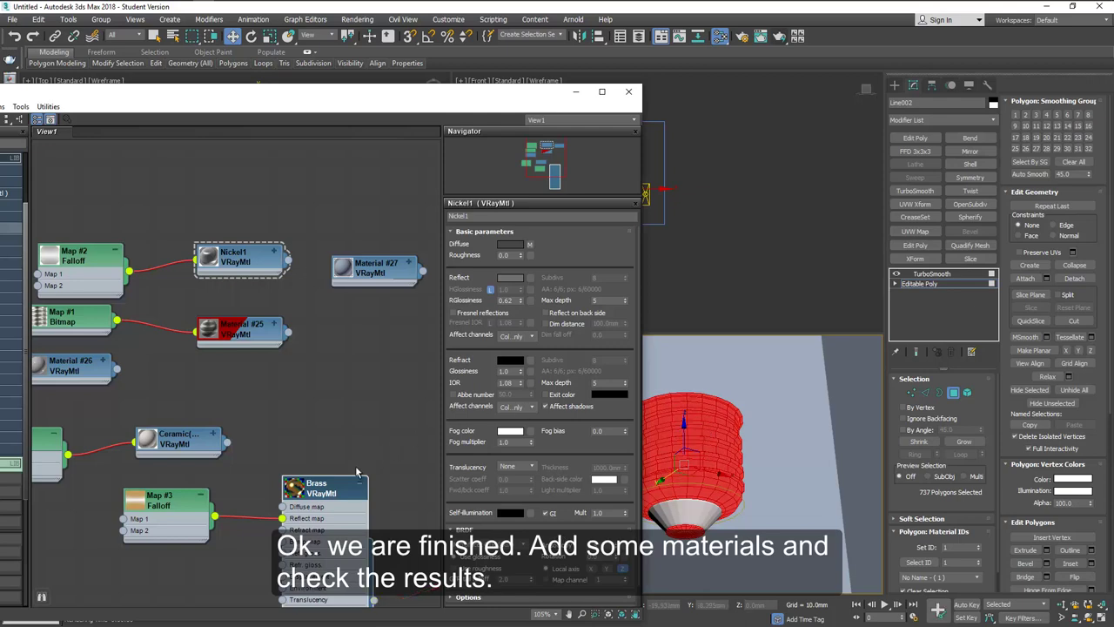
{"action": "left_click", "coordinate": [629, 92]}
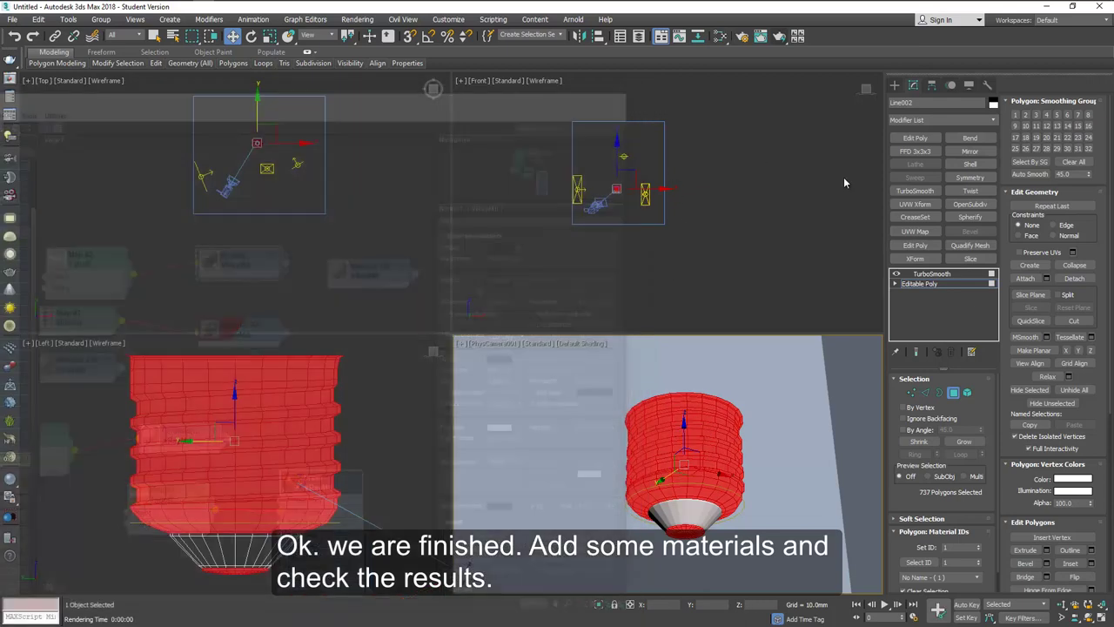
Leave polygon editing, deselect the connector and render the camera view with V-Ray
{"action": "left_click", "coordinate": [953, 393]}
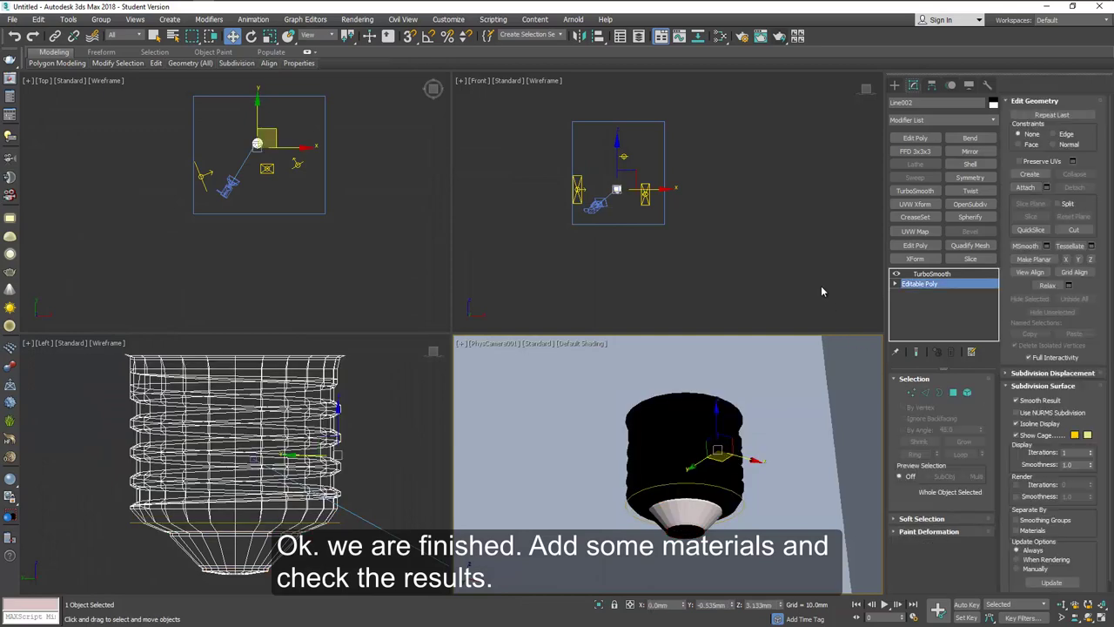
{"action": "left_click", "coordinate": [820, 285]}
{"action": "left_click", "coordinate": [779, 37]}
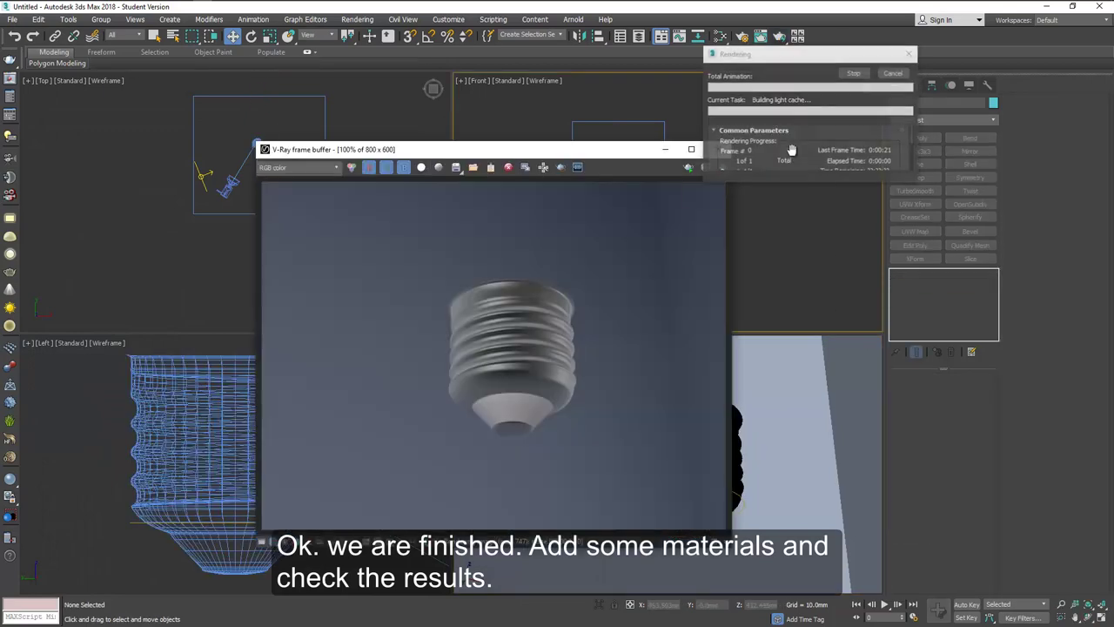